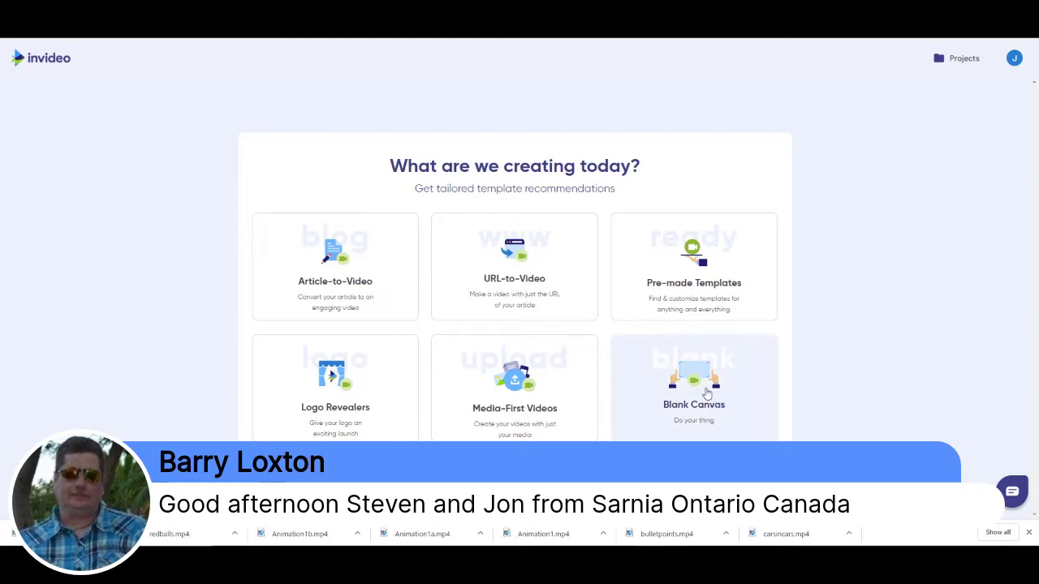
Start a blank wide (16:9) project from the Start From Scratch template and remove the logo from its scene.
{"action": "left_click", "coordinate": [704, 391]}
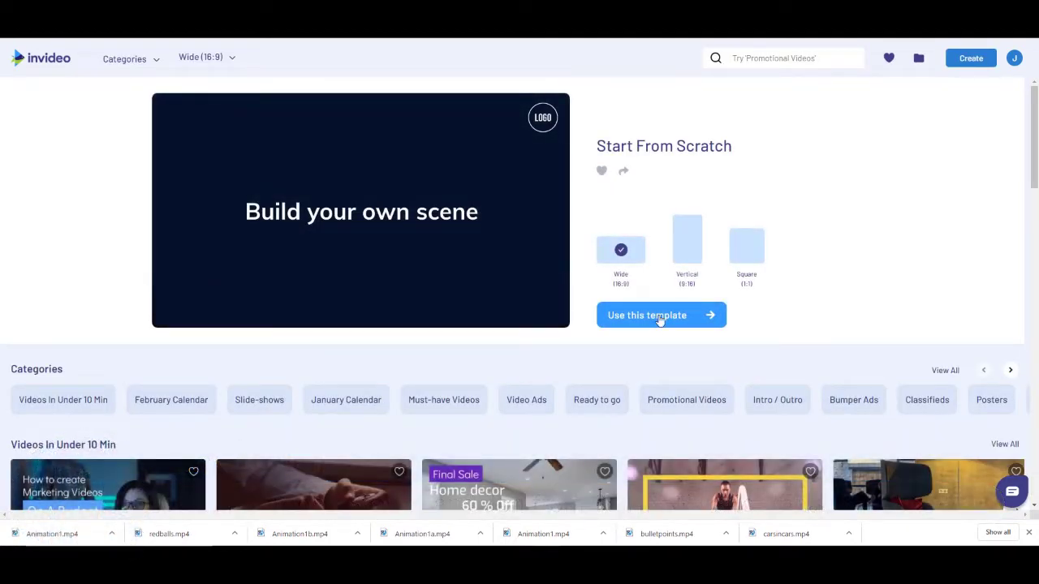
{"action": "left_click", "coordinate": [663, 318]}
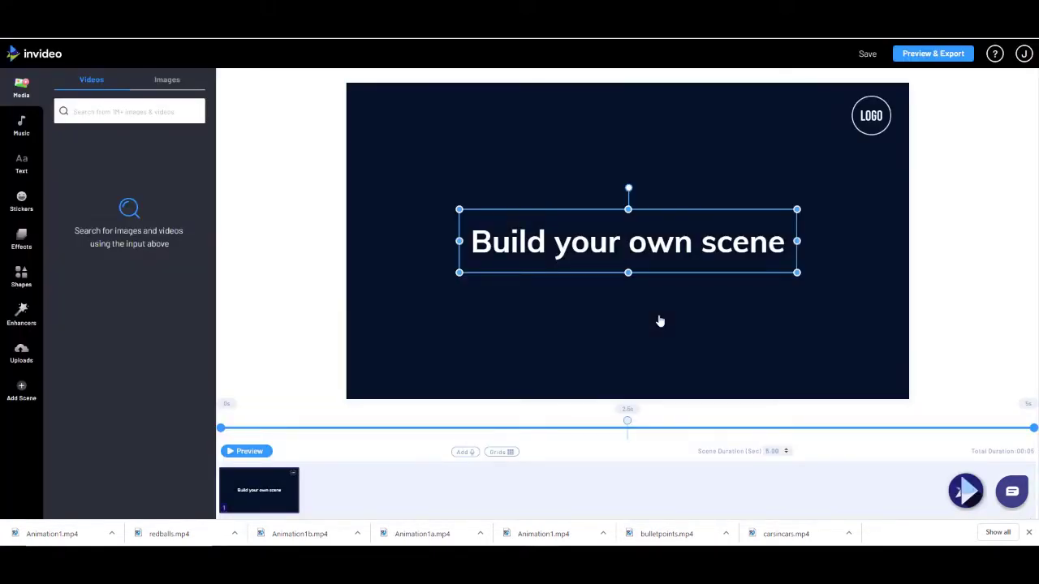
{"action": "left_click", "coordinate": [880, 126]}
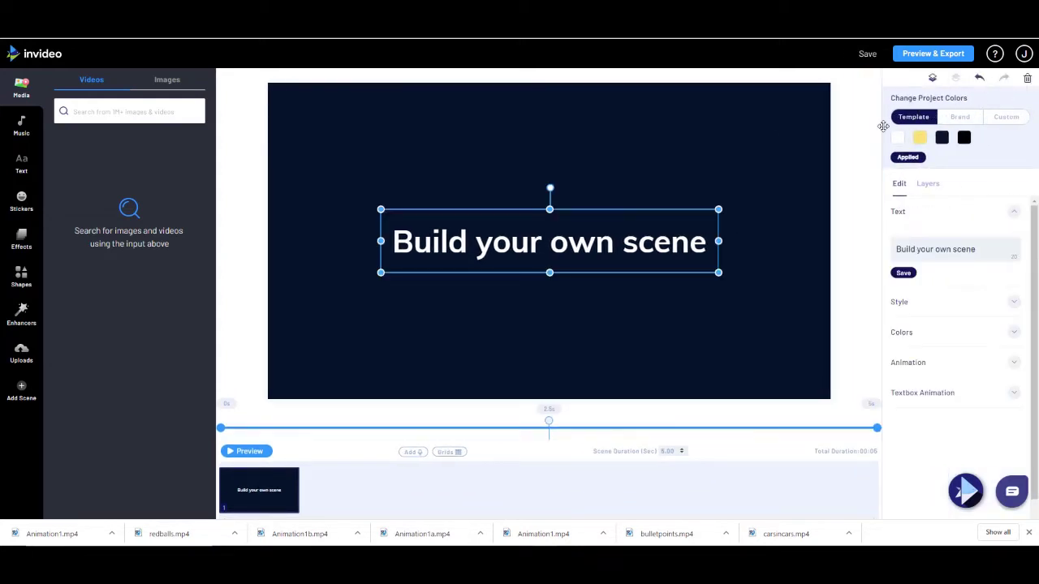
Move the "Build your own scene" title to the canvas's upper edge and set the scene duration to 7 seconds.
{"action": "left_click_drag", "start_coordinate": [586, 237], "coordinate": [591, 116]}
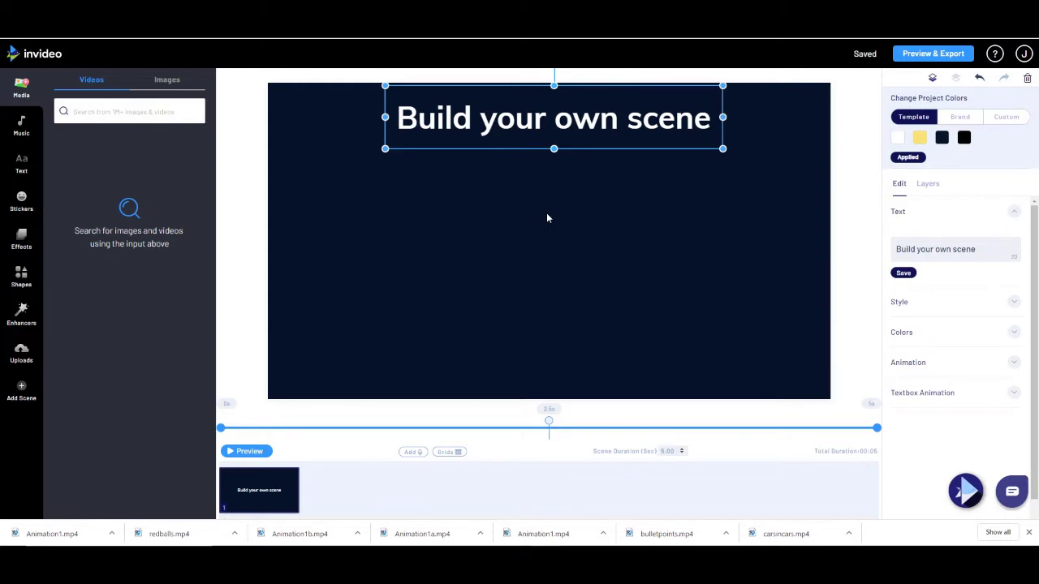
{"action": "double_click", "coordinate": [664, 452]}
{"action": "type", "text": "7"}
Add a solid circle shape to the scene and colour it red (#ff0000).
{"action": "left_click", "coordinate": [22, 279]}
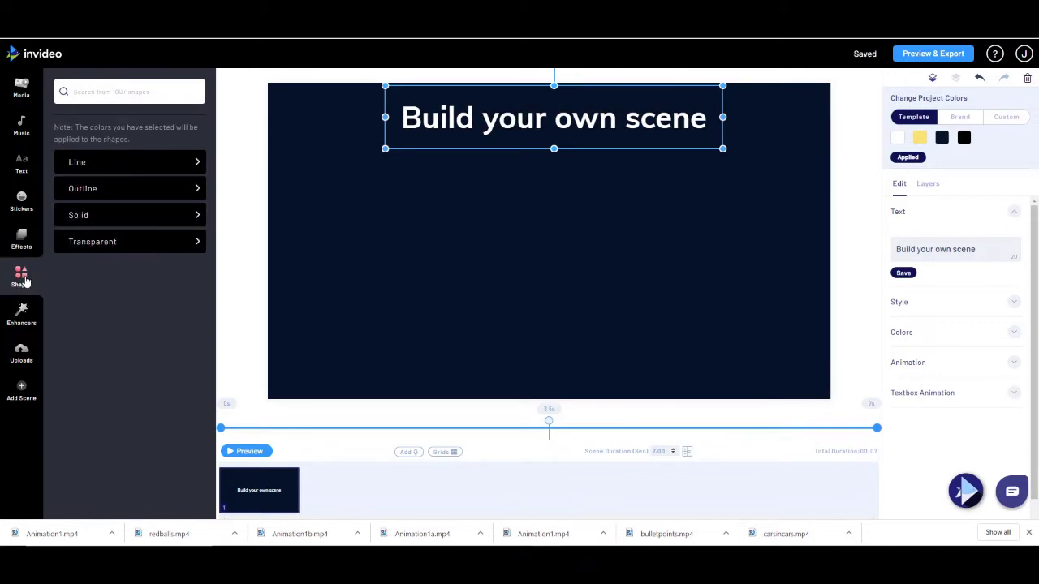
{"action": "left_click", "coordinate": [81, 216]}
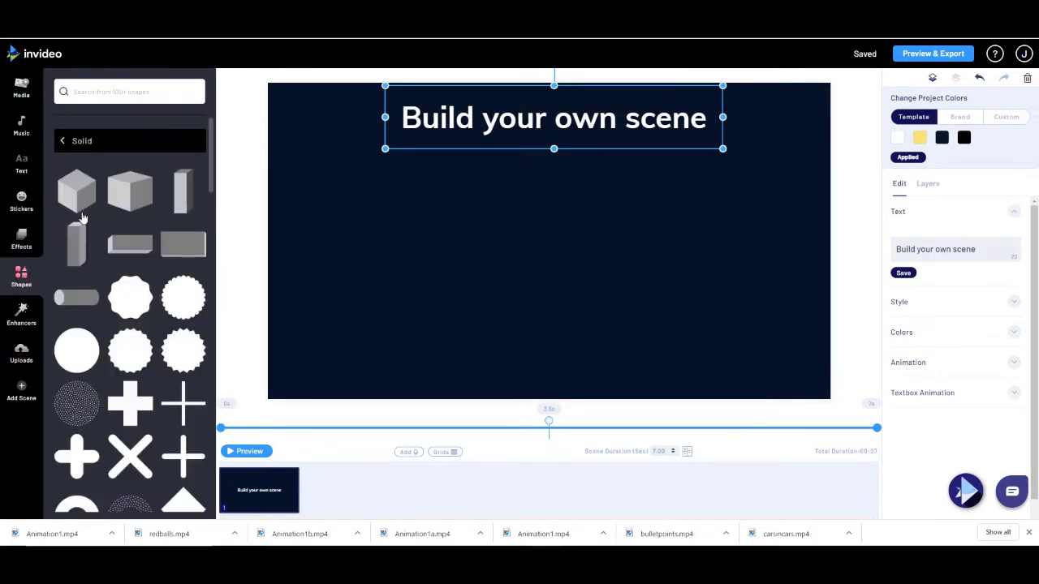
{"action": "left_click", "coordinate": [68, 360]}
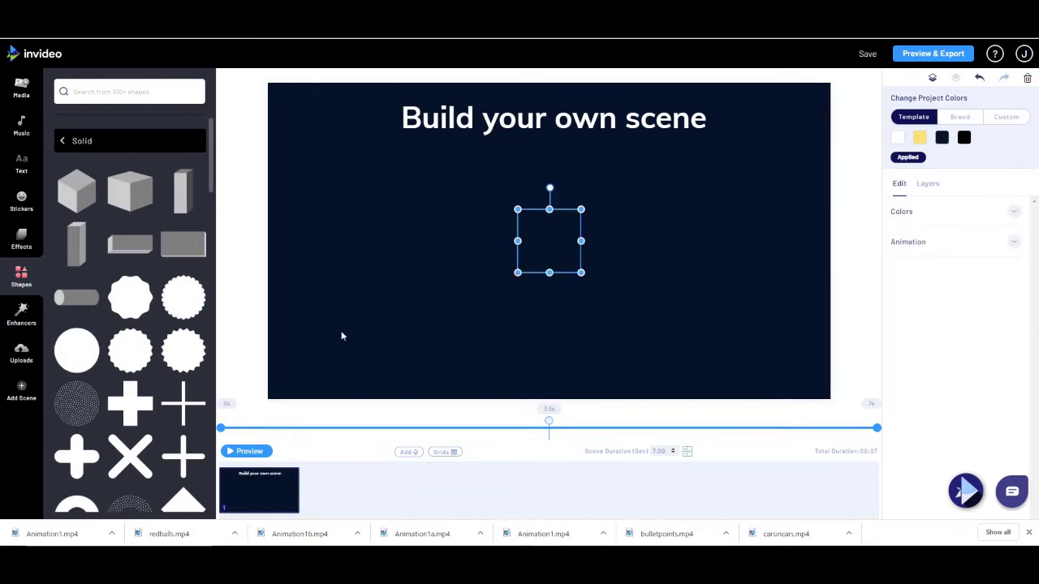
{"action": "left_click", "coordinate": [896, 218]}
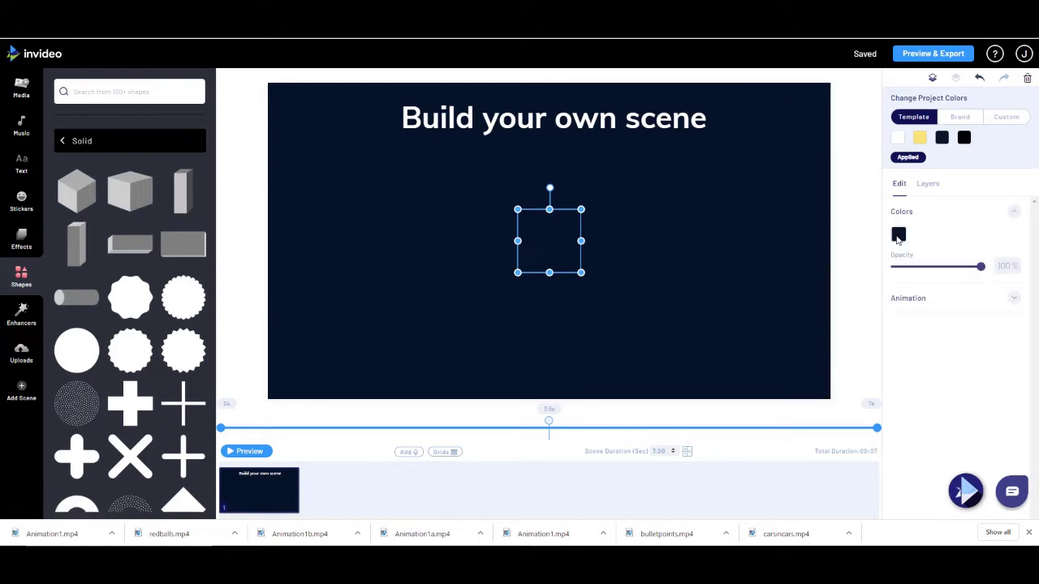
{"action": "left_click", "coordinate": [898, 235]}
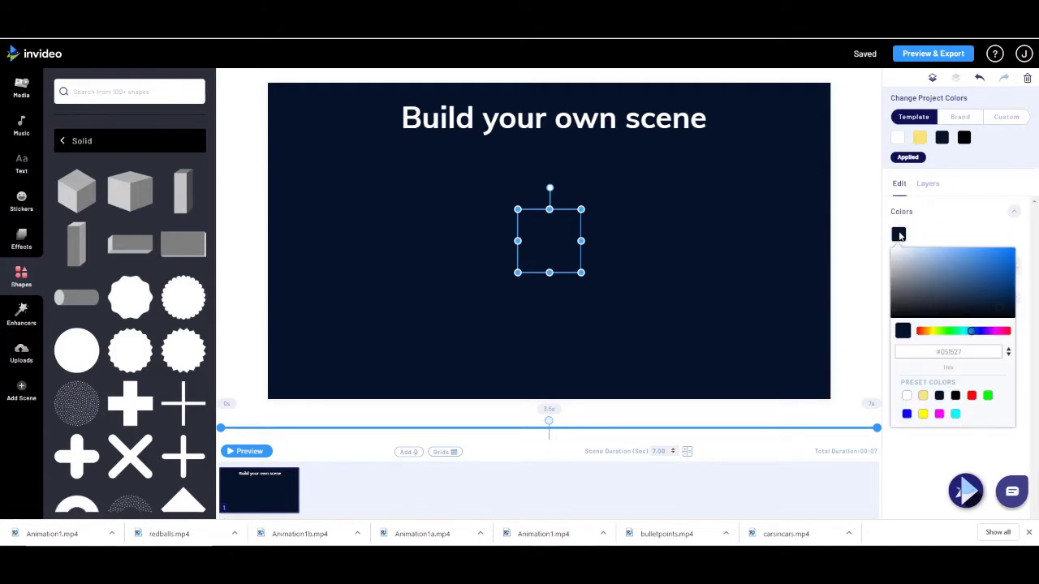
{"action": "left_click", "coordinate": [973, 397]}
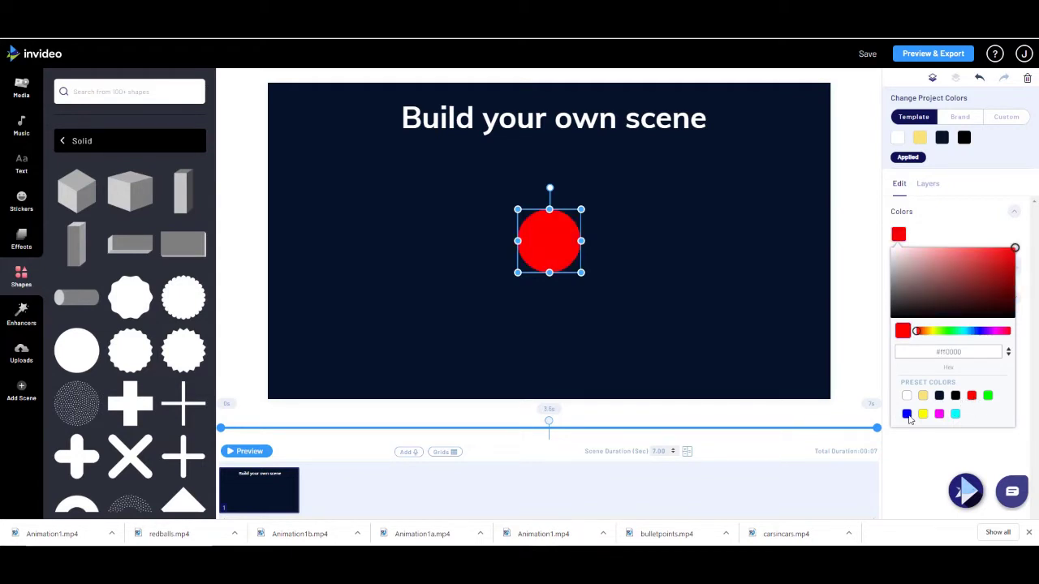
{"action": "left_click", "coordinate": [877, 234]}
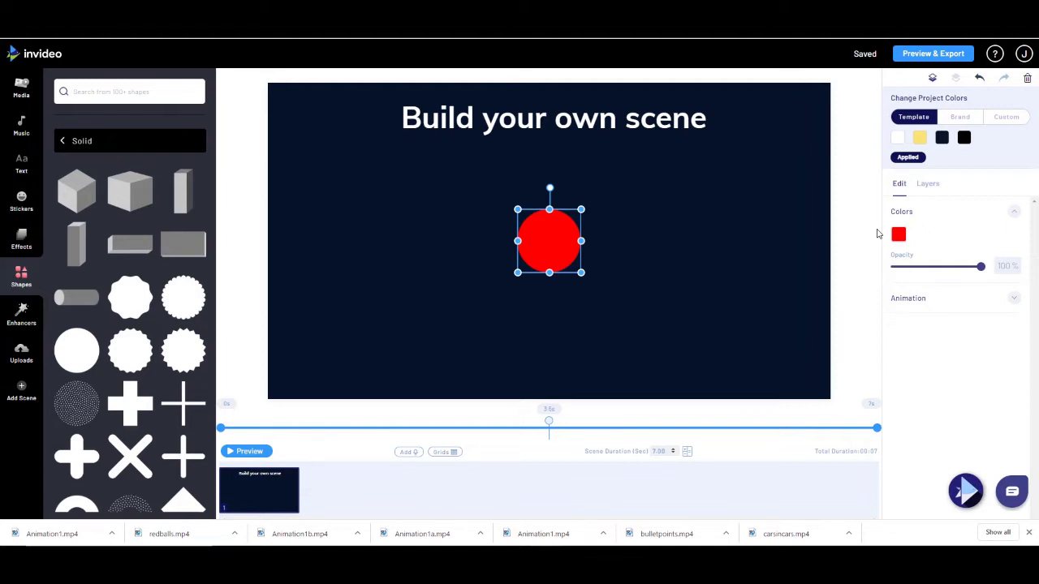
Give the red circle a Zoom From Up entrance animation lasting 3.0 seconds.
{"action": "left_click", "coordinate": [1008, 301]}
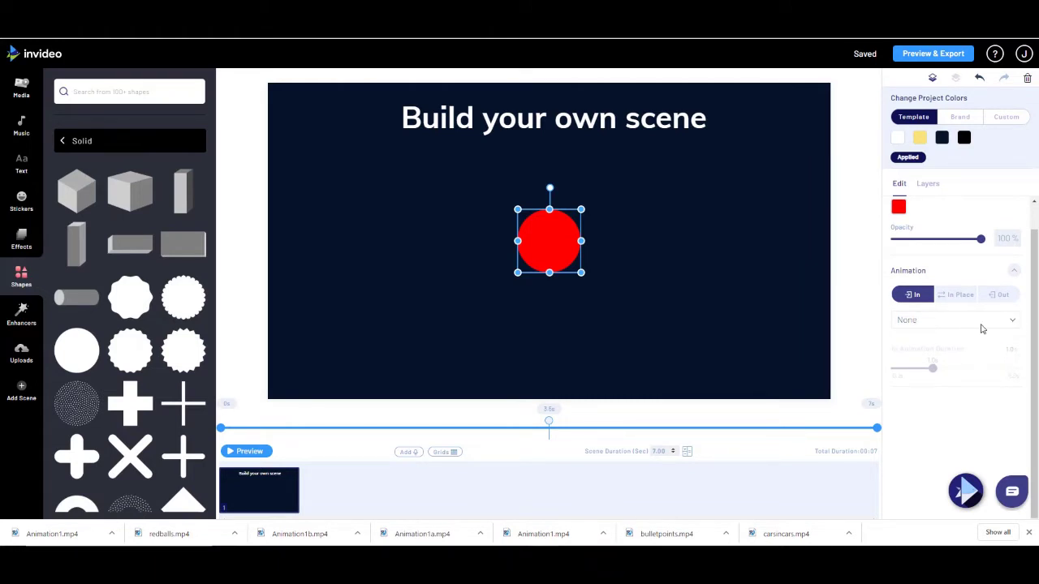
{"action": "left_click", "coordinate": [1014, 324]}
{"action": "scroll", "coordinate": [974, 362], "scroll_direction": "down", "scroll_amount": 3}
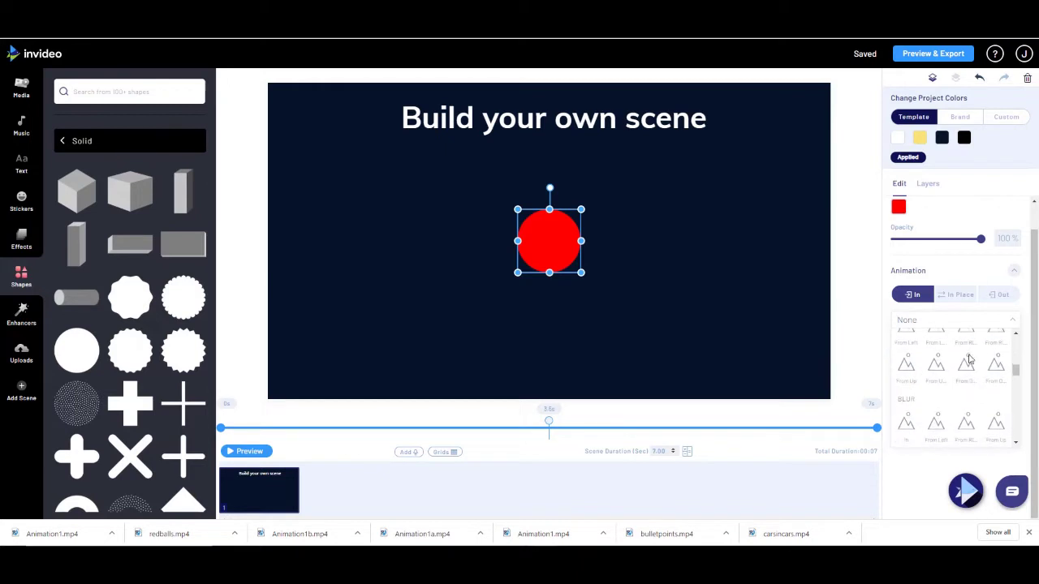
{"action": "scroll", "coordinate": [969, 359], "scroll_direction": "down", "scroll_amount": 1}
{"action": "scroll", "coordinate": [969, 358], "scroll_direction": "down", "scroll_amount": 4}
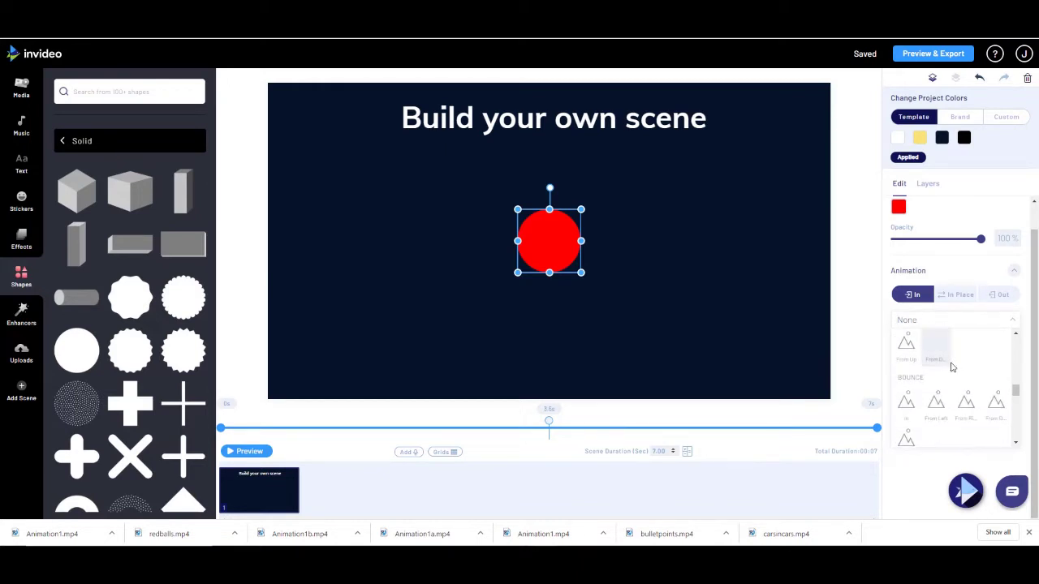
{"action": "left_click", "coordinate": [906, 350]}
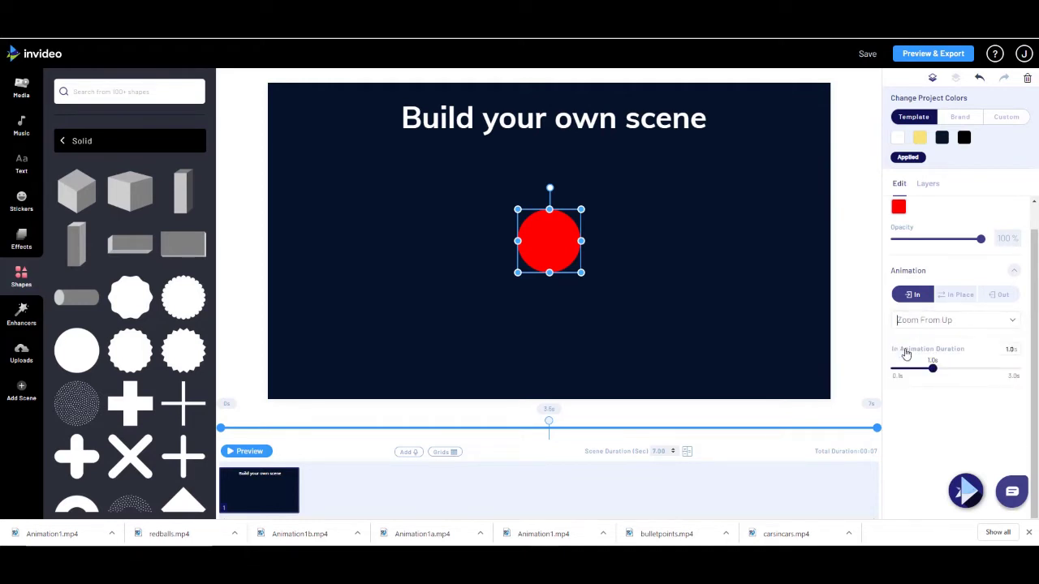
{"action": "left_click_drag", "start_coordinate": [933, 369], "coordinate": [1038, 382]}
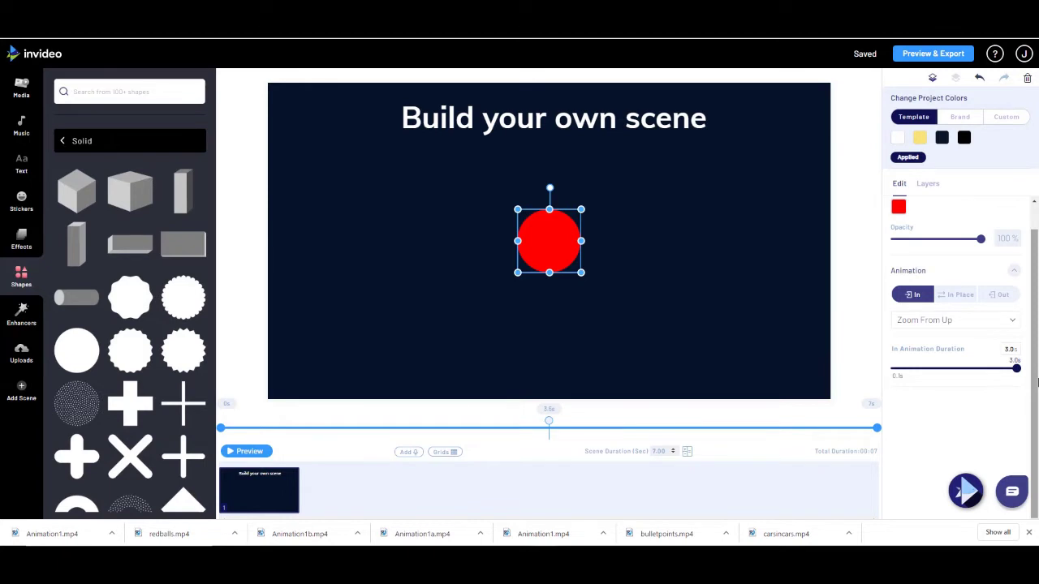
Set the red circle's exit animation to Zoom To Down lasting 3.0 seconds, and preview the scene.
{"action": "left_click", "coordinate": [954, 297]}
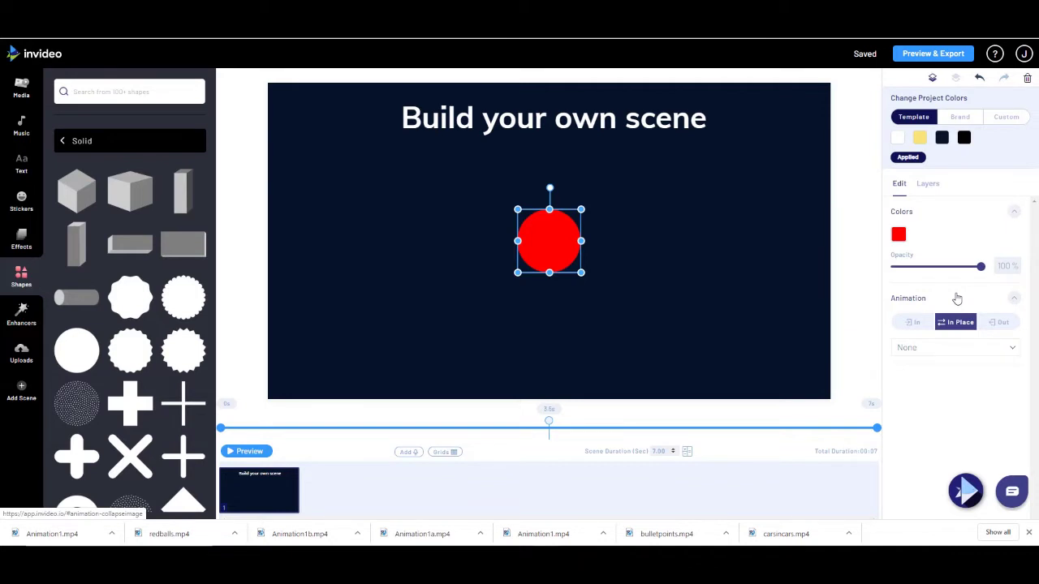
{"action": "left_click", "coordinate": [993, 326]}
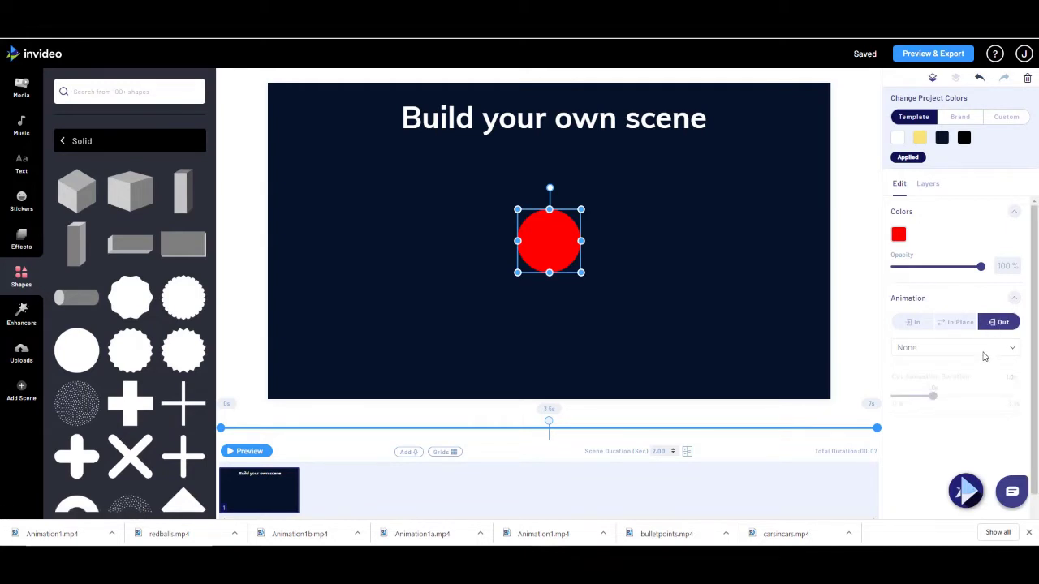
{"action": "left_click", "coordinate": [984, 353]}
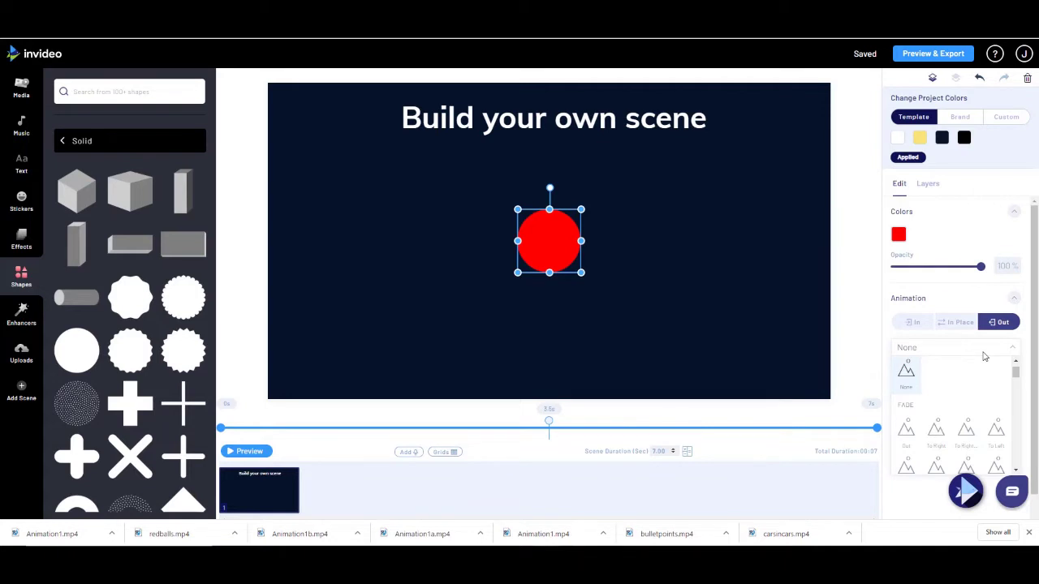
{"action": "scroll", "coordinate": [947, 378], "scroll_direction": "down", "scroll_amount": 3}
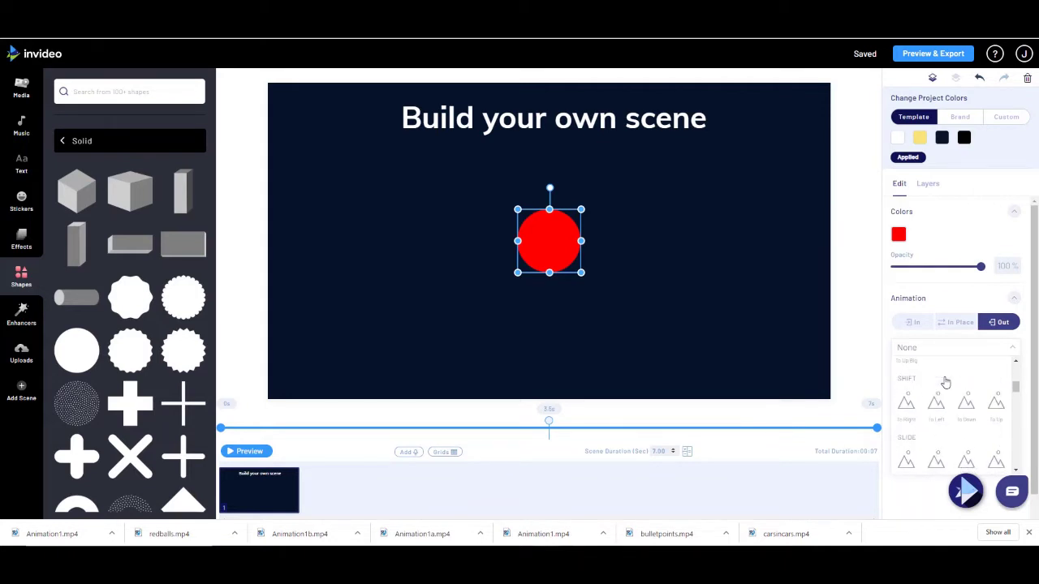
{"action": "scroll", "coordinate": [945, 381], "scroll_direction": "down", "scroll_amount": 4}
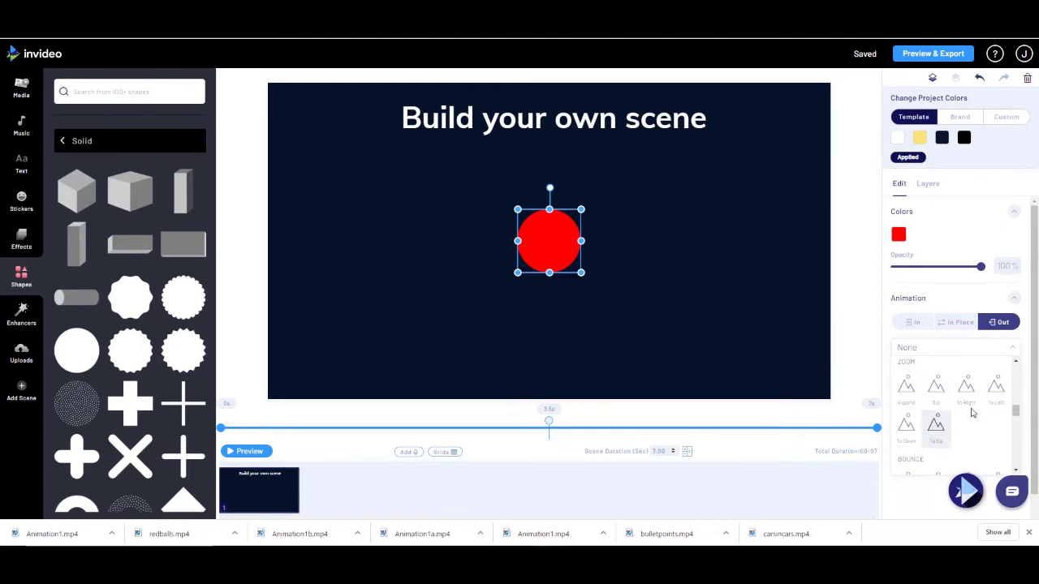
{"action": "left_click", "coordinate": [937, 390]}
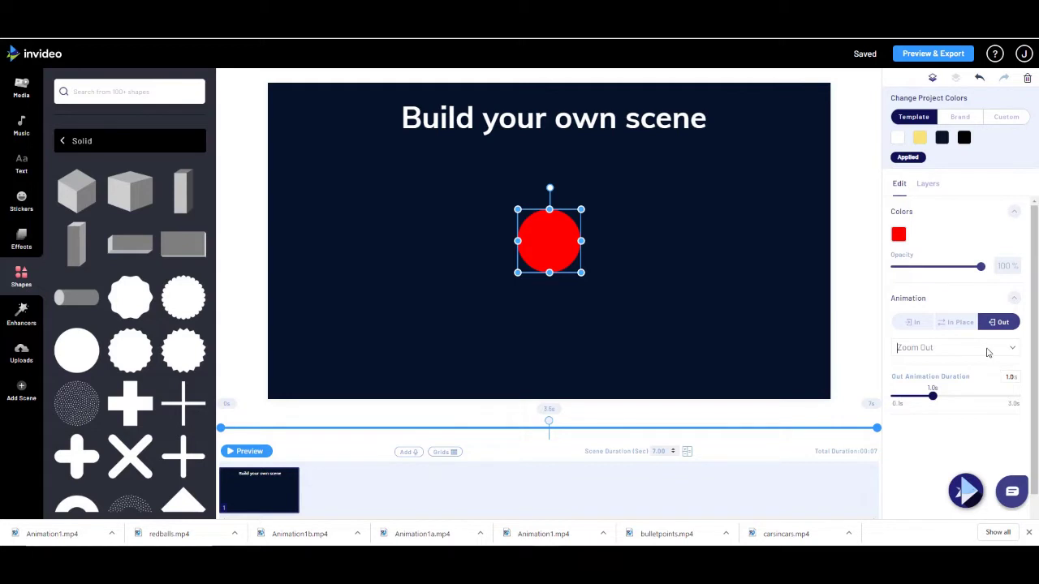
{"action": "left_click", "coordinate": [988, 349]}
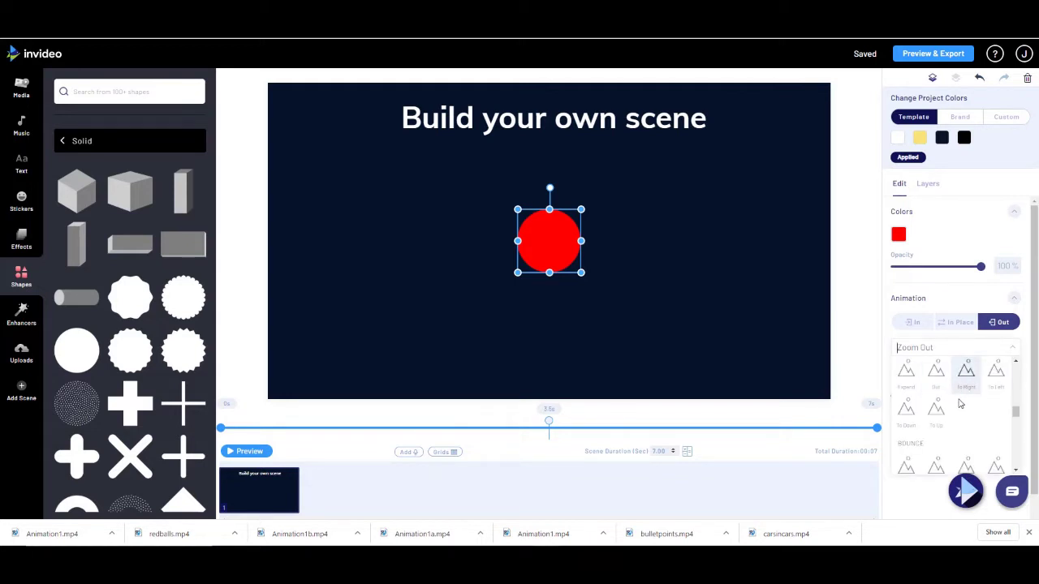
{"action": "left_click", "coordinate": [908, 418]}
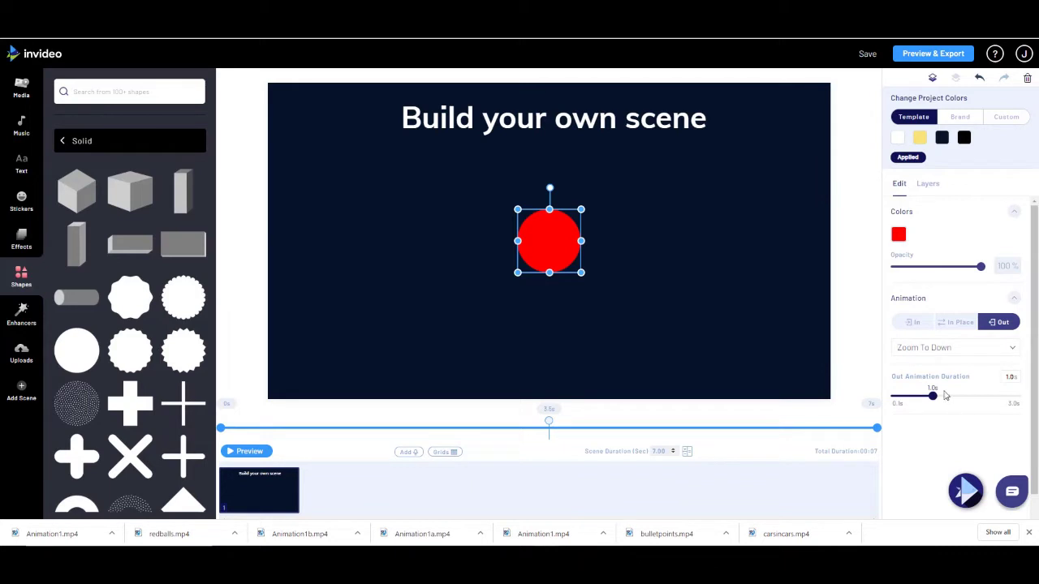
{"action": "left_click_drag", "start_coordinate": [932, 396], "coordinate": [1017, 396]}
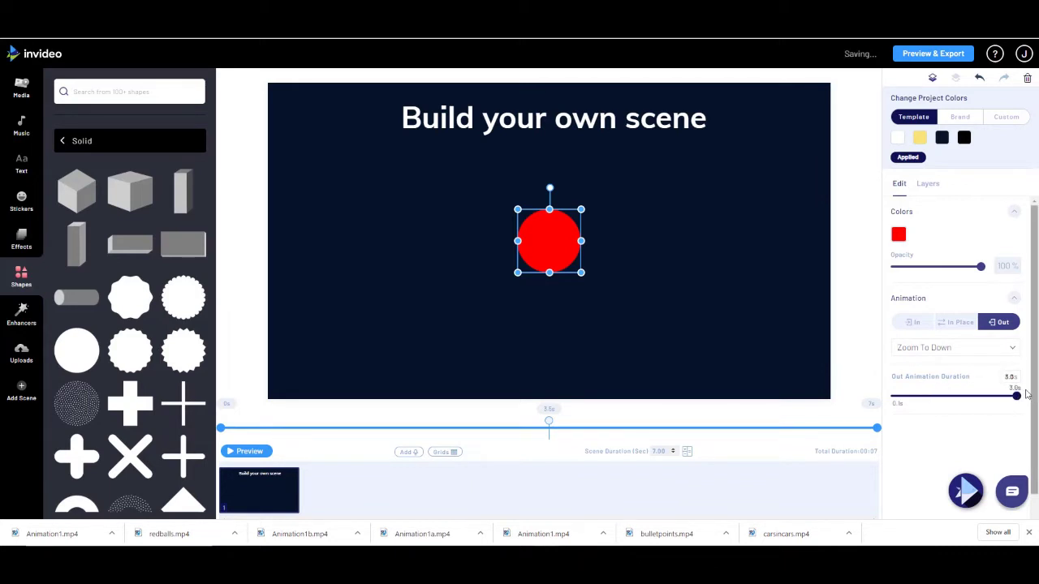
{"action": "left_click", "coordinate": [247, 452]}
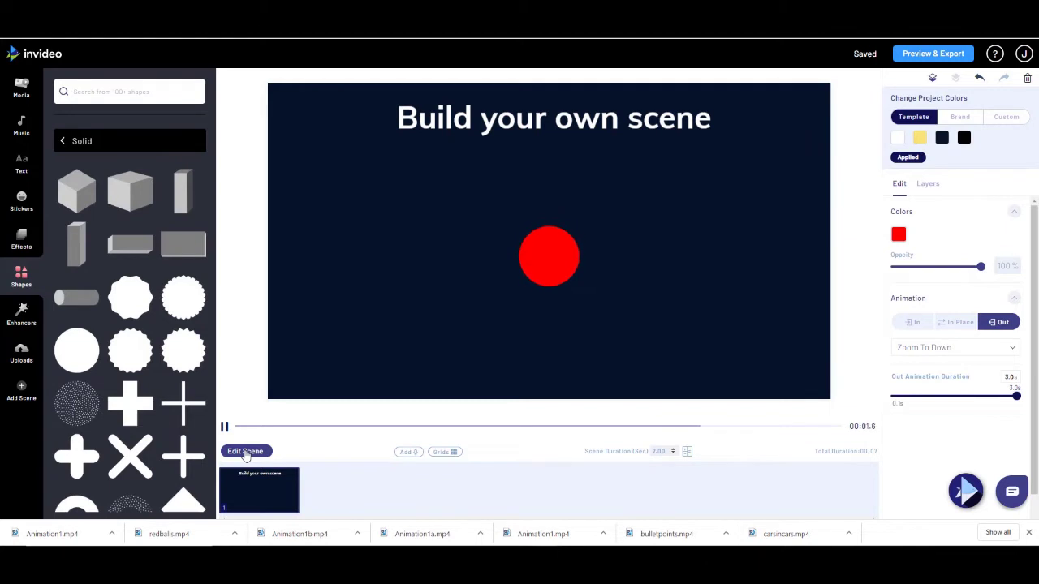
{"action": "left_click", "coordinate": [245, 453]}
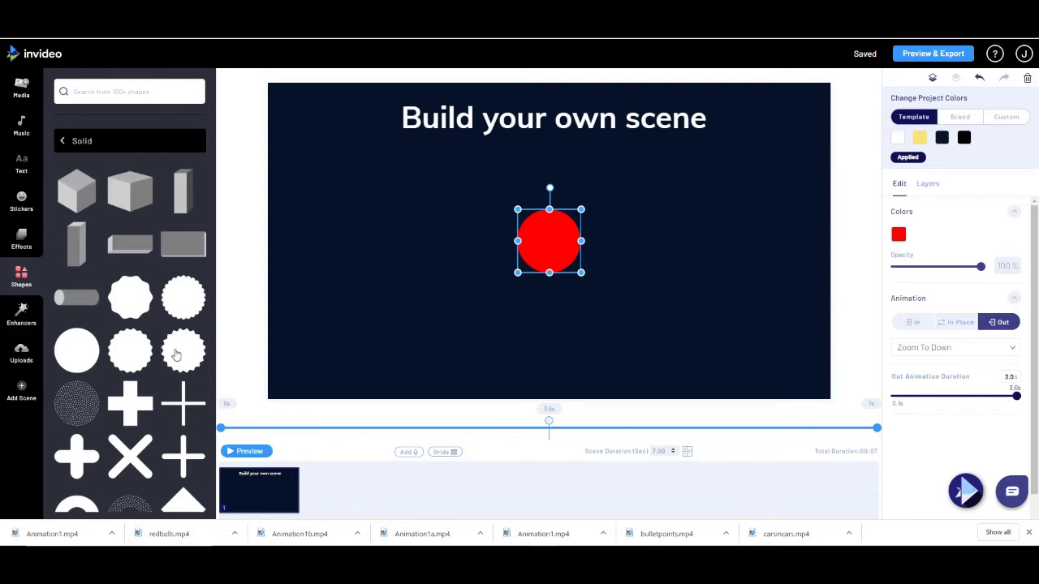
Set the red circle's entrance animation to Zoom From Down lasting 3.0 seconds, previewing the scene's motion.
{"action": "left_click", "coordinate": [911, 322]}
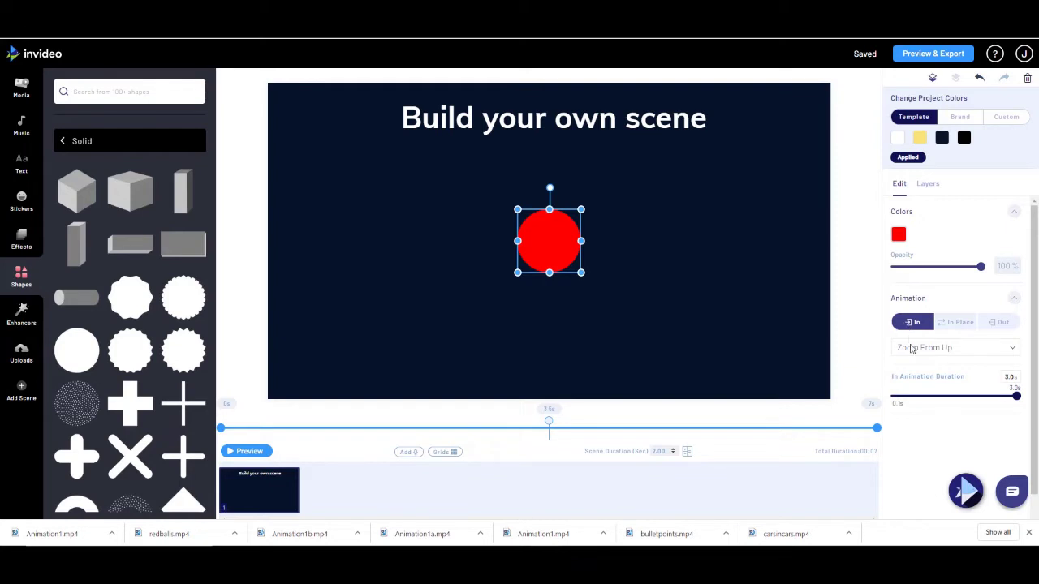
{"action": "left_click", "coordinate": [1009, 351]}
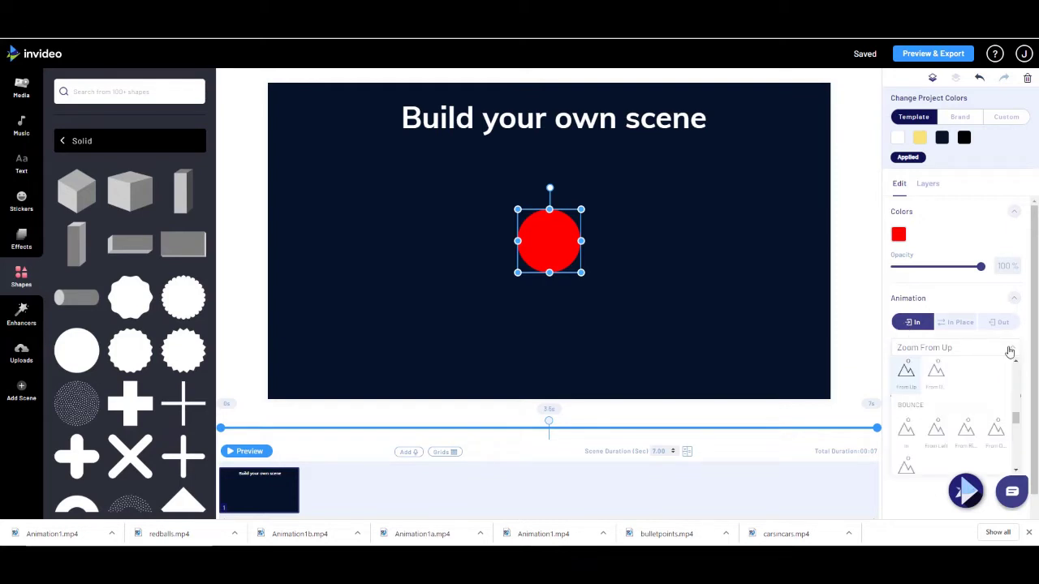
{"action": "scroll", "coordinate": [970, 404], "scroll_direction": "up", "scroll_amount": 2}
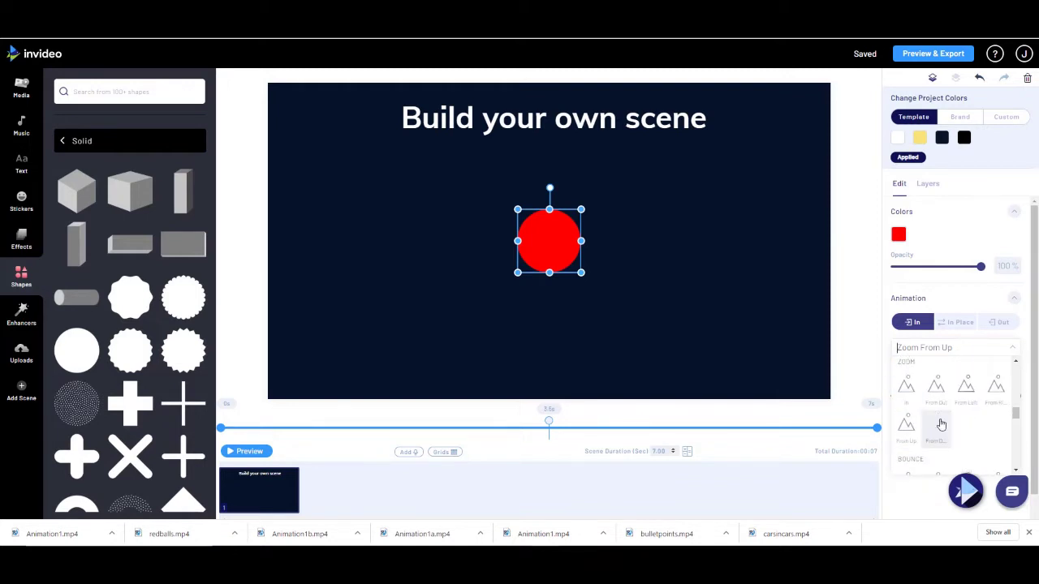
{"action": "left_click", "coordinate": [937, 428]}
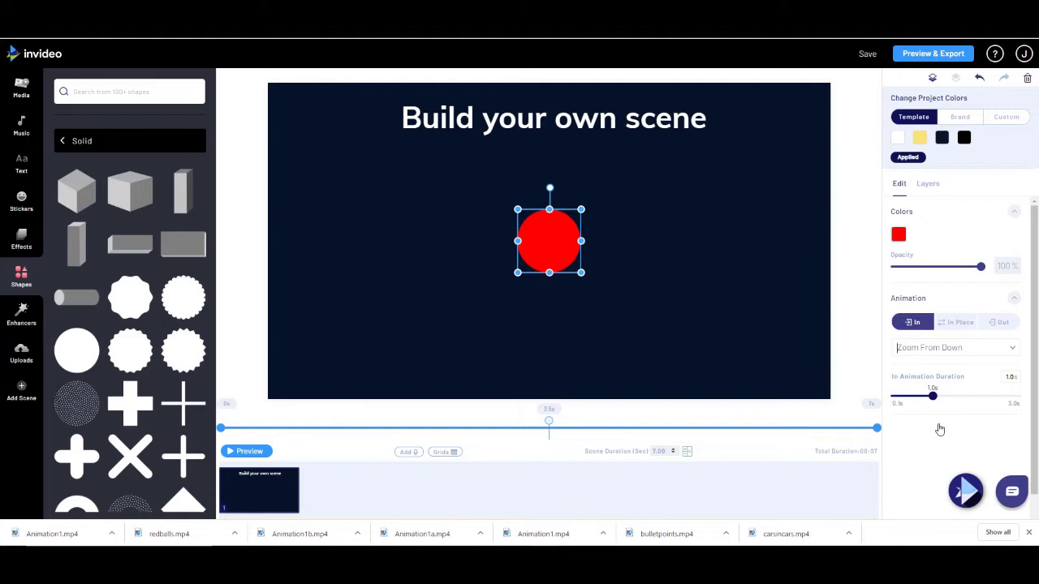
{"action": "left_click", "coordinate": [249, 451]}
{"action": "left_click_drag", "start_coordinate": [933, 396], "coordinate": [1035, 424]}
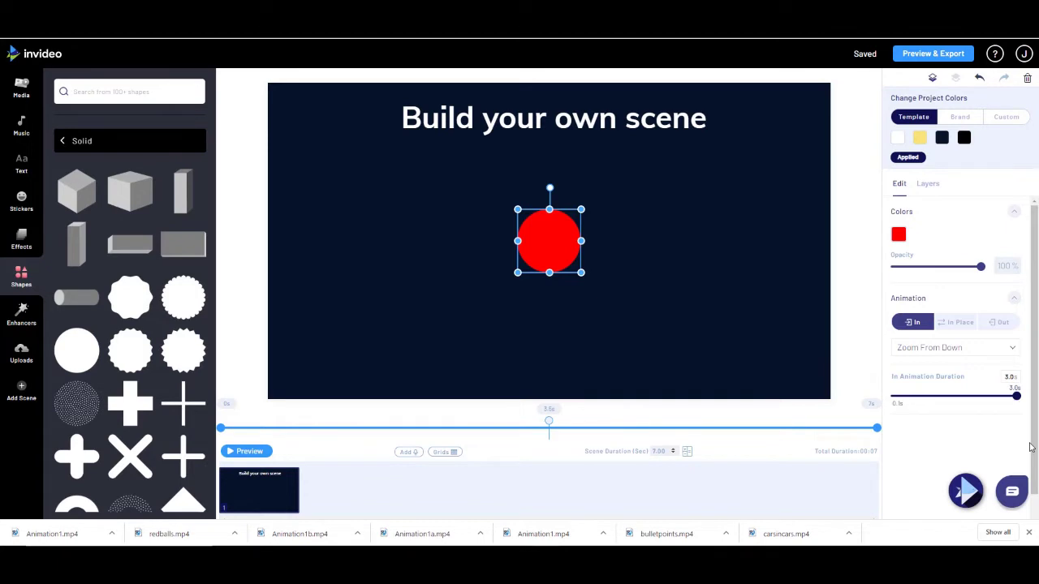
Duplicate the animated red circle and align the copy exactly over the original at the canvas centre.
{"action": "key", "text": "ctrl+c"}
{"action": "key", "text": "ctrl+v"}
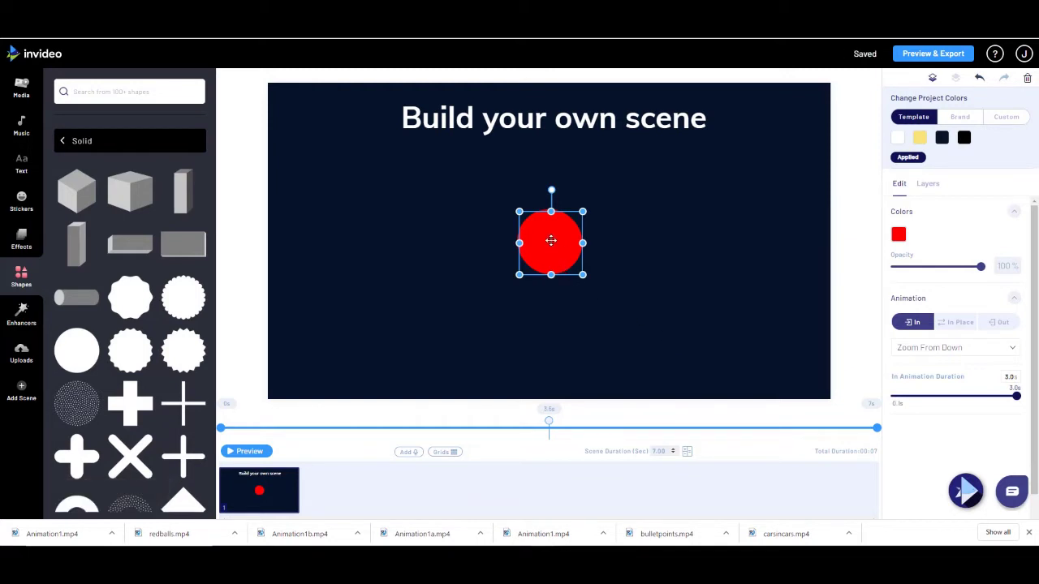
{"action": "mouse_move", "coordinate": [554, 239]}
{"action": "left_mouse_down"}
{"action": "mouse_move", "coordinate": [621, 241]}
{"action": "mouse_move", "coordinate": [553, 242]}
{"action": "mouse_move", "coordinate": [550, 232]}
{"action": "left_mouse_up"}
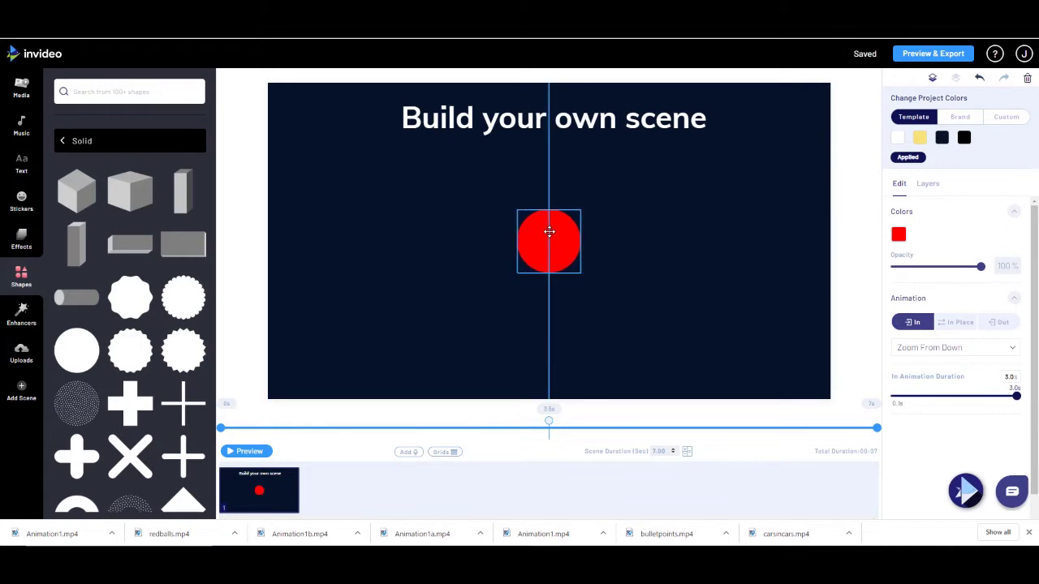
{"action": "left_click_drag", "start_coordinate": [550, 231], "coordinate": [550, 232]}
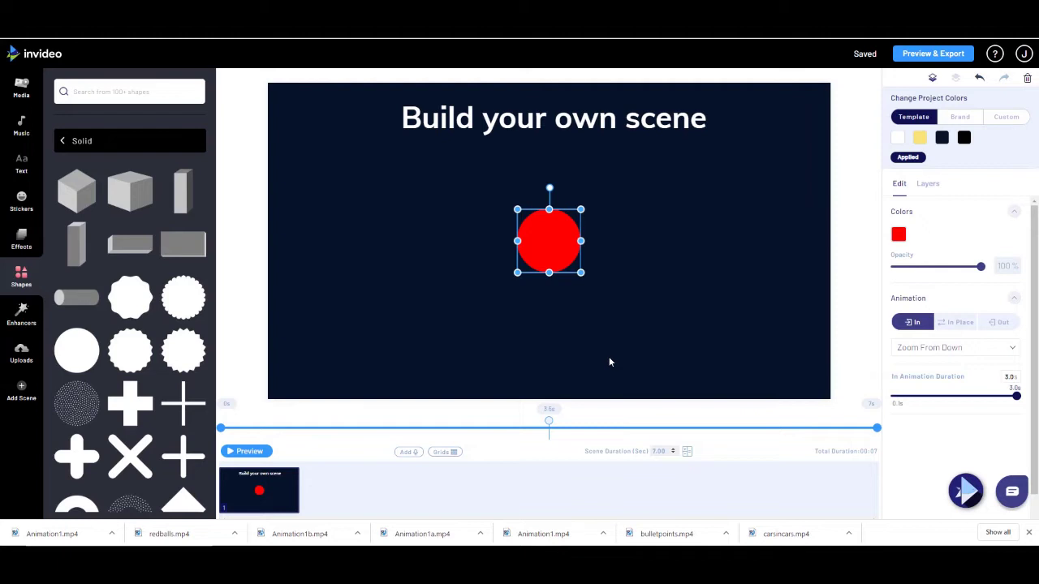
Preview the scene and set the duplicated red circle's entrance animation to Zoom From Up lasting 3.0 seconds.
{"action": "left_click", "coordinate": [244, 453]}
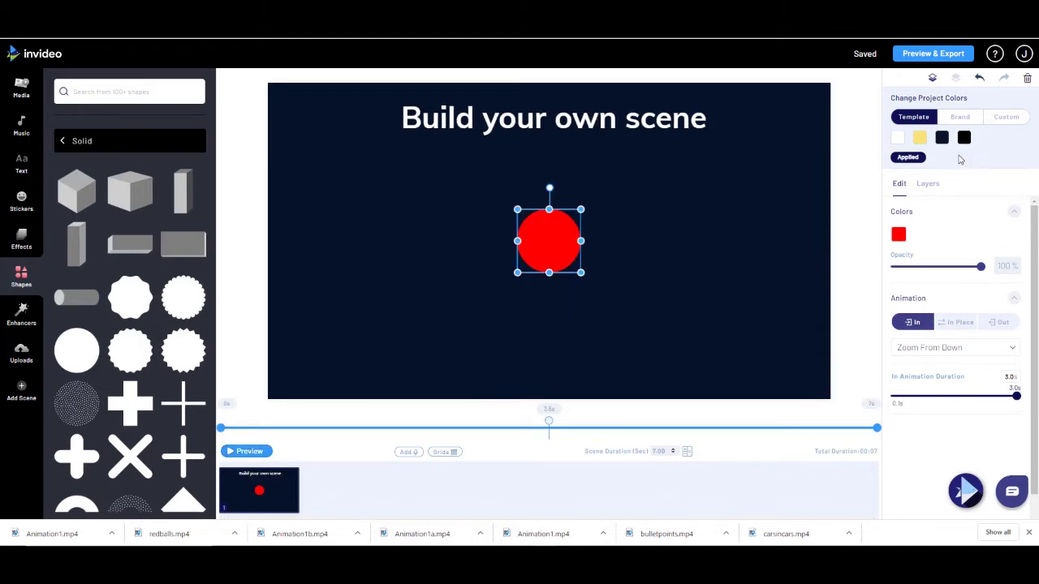
{"action": "left_click", "coordinate": [932, 185]}
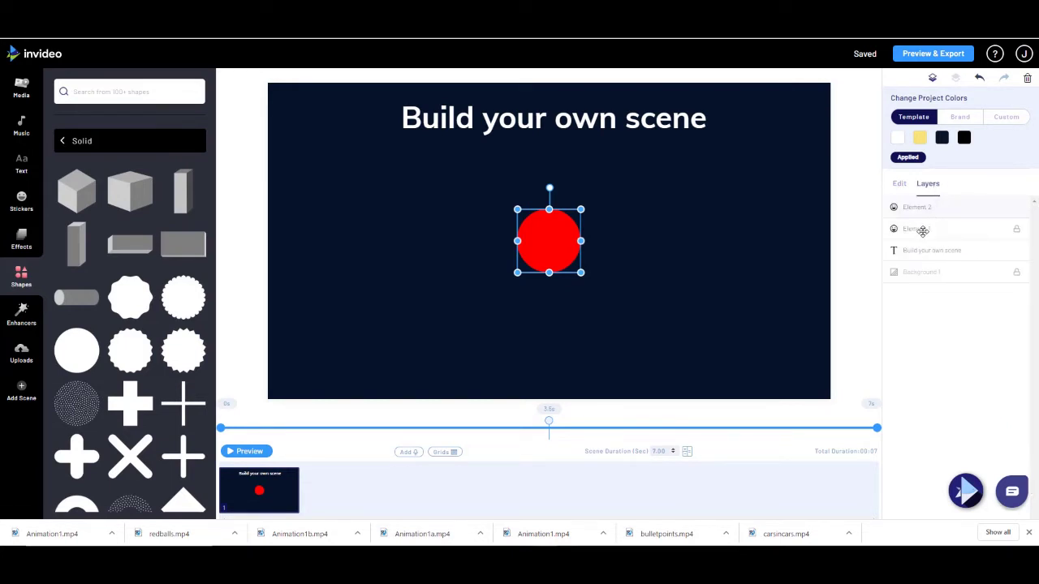
{"action": "left_click", "coordinate": [900, 185]}
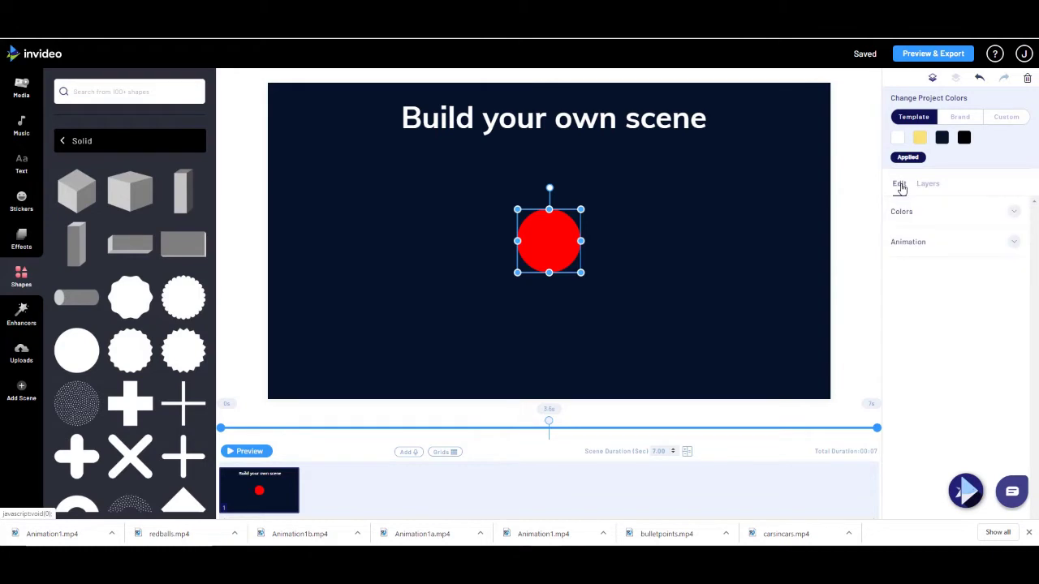
{"action": "left_click", "coordinate": [901, 242]}
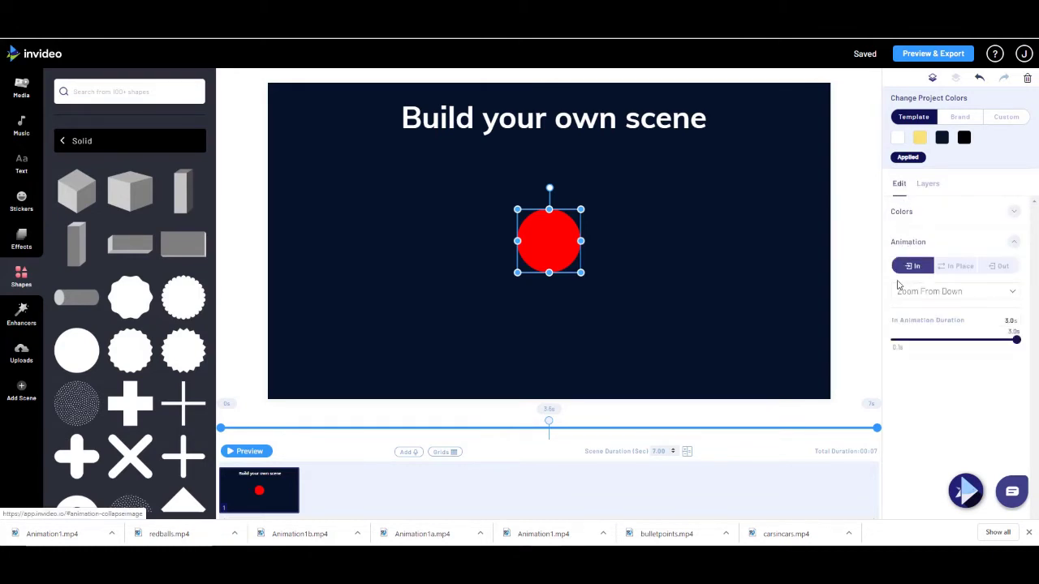
{"action": "left_click", "coordinate": [1011, 296]}
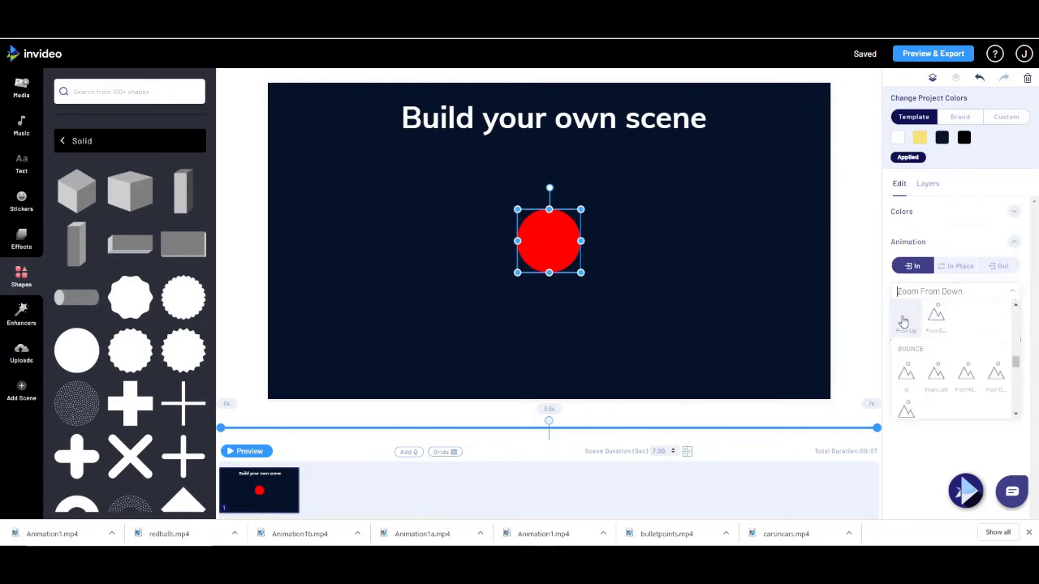
{"action": "left_click", "coordinate": [904, 318]}
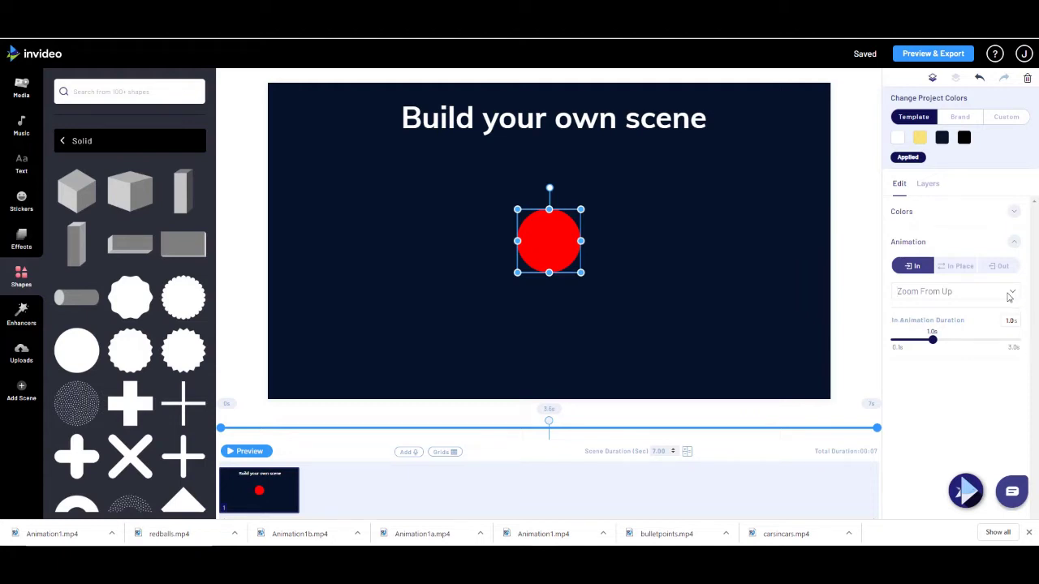
{"action": "left_click", "coordinate": [1003, 267]}
{"action": "left_click_drag", "start_coordinate": [934, 341], "coordinate": [1037, 350]}
Set the duplicated circle's exit animation to Zoom To Up lasting 3.0 seconds, and preview the scene.
{"action": "left_click", "coordinate": [1003, 271]}
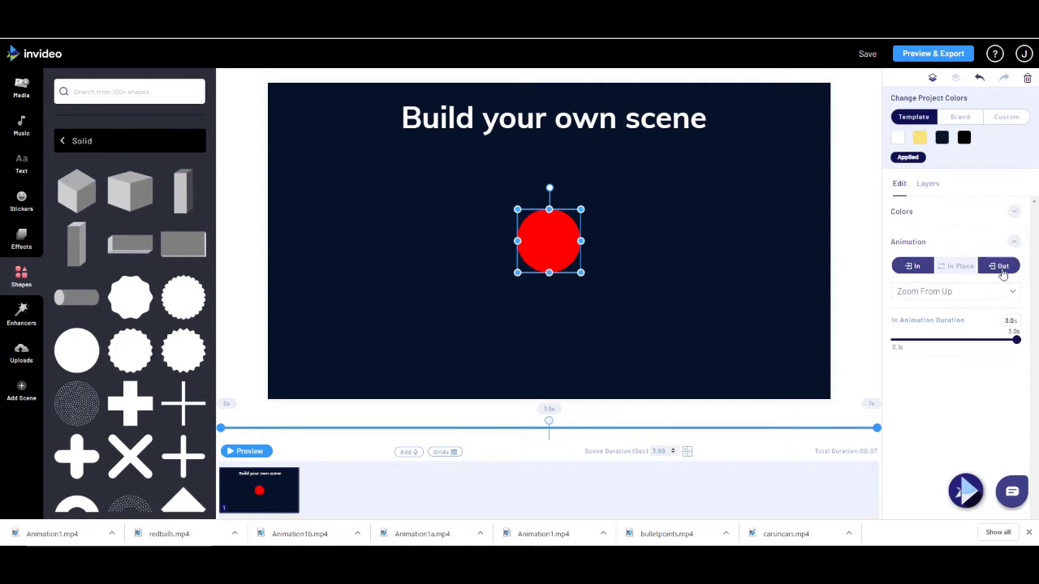
{"action": "left_click", "coordinate": [1003, 272]}
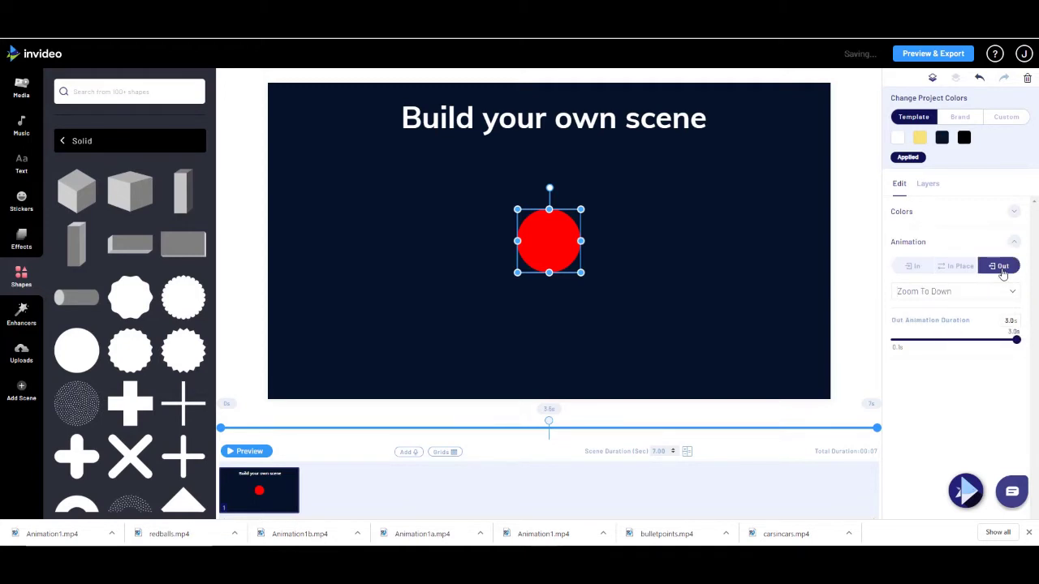
{"action": "left_click", "coordinate": [942, 293]}
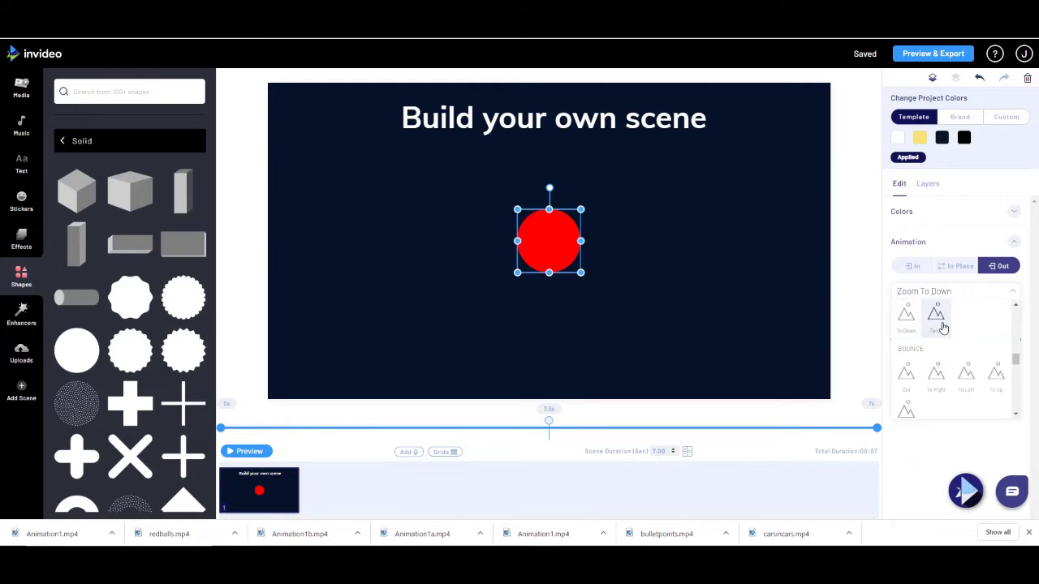
{"action": "left_click", "coordinate": [940, 324]}
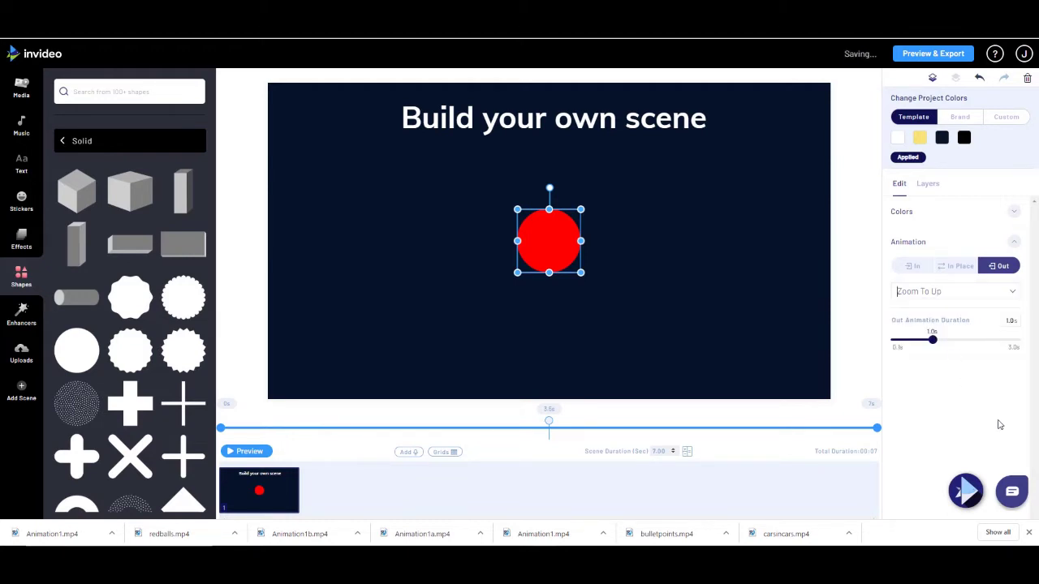
{"action": "left_click_drag", "start_coordinate": [933, 339], "coordinate": [1015, 341]}
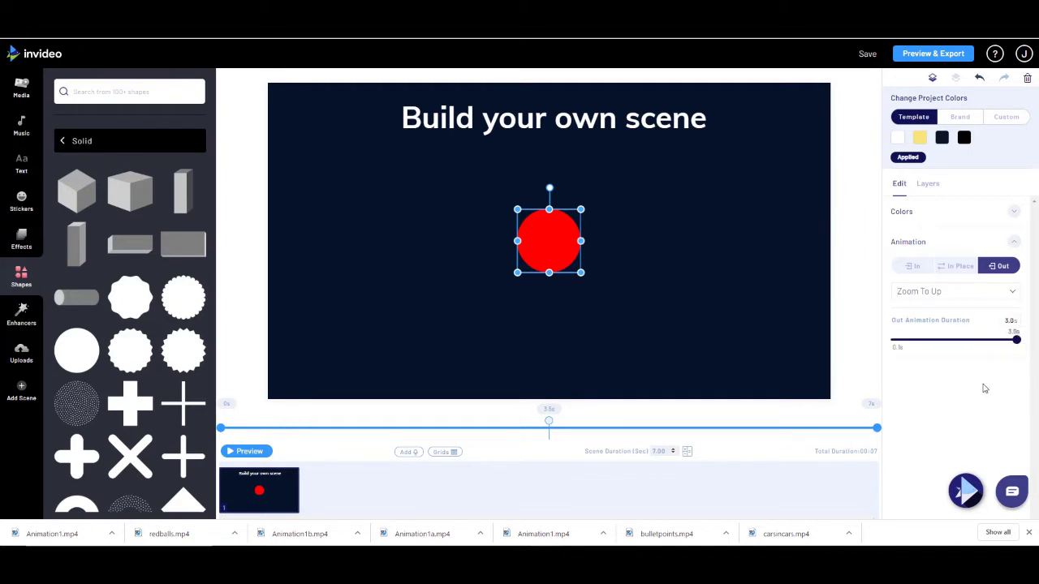
{"action": "left_click", "coordinate": [946, 294]}
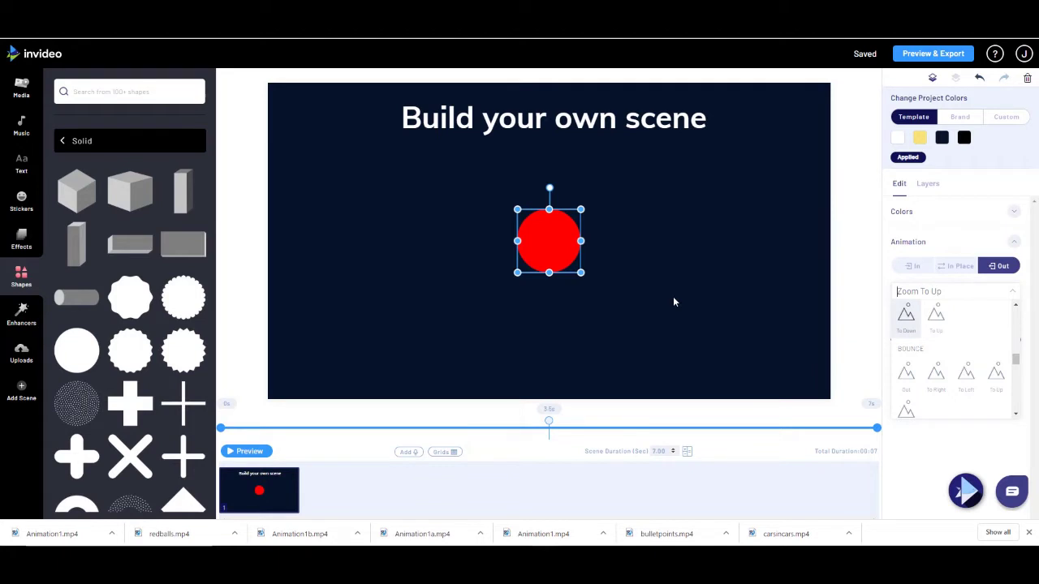
{"action": "left_click", "coordinate": [241, 453]}
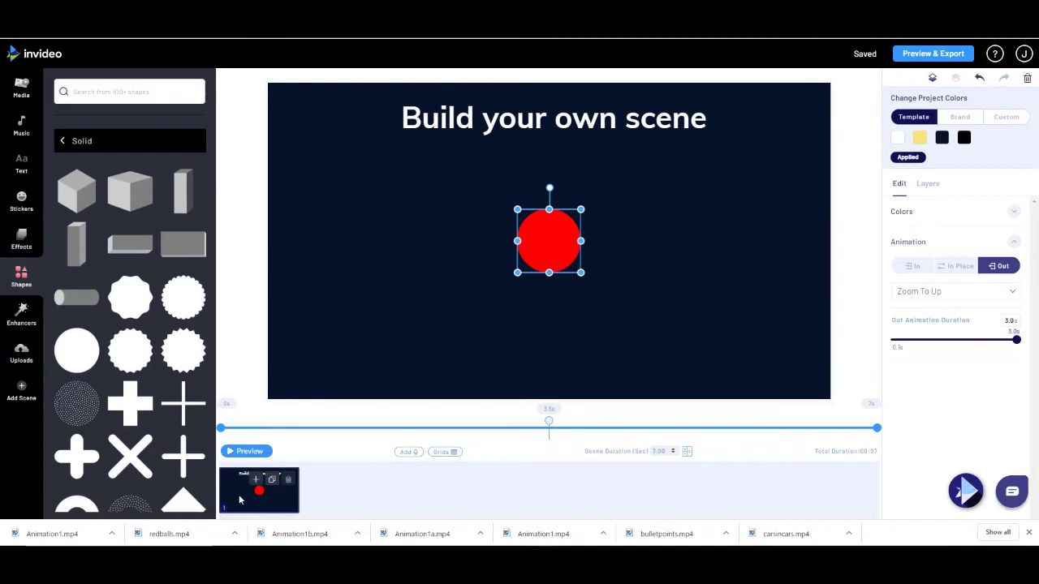
Make a third copy of the red circle and align it exactly over the other two at the canvas centre.
{"action": "key", "text": "ctrl+c"}
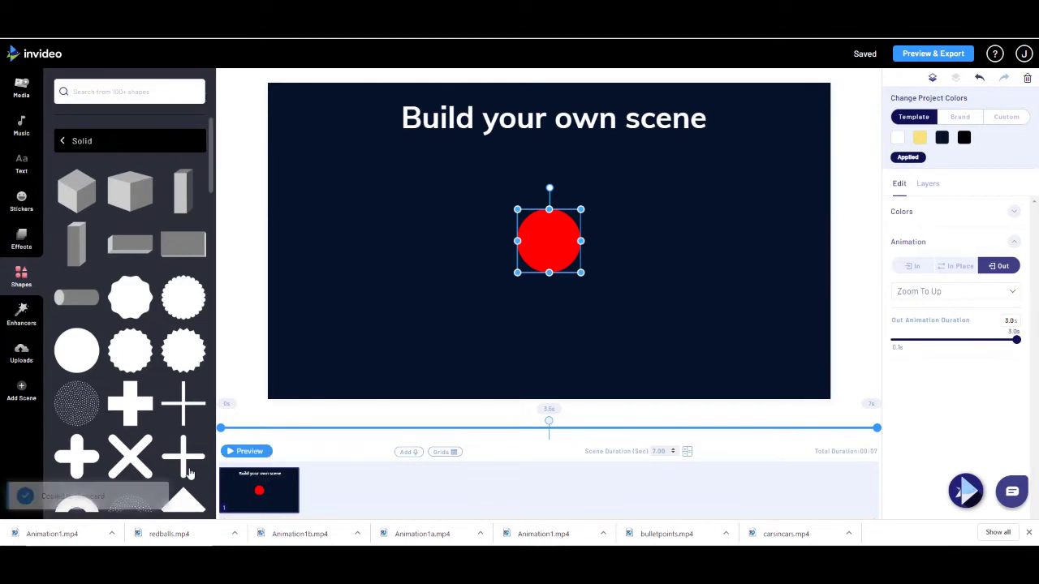
{"action": "key", "text": "ctrl+v"}
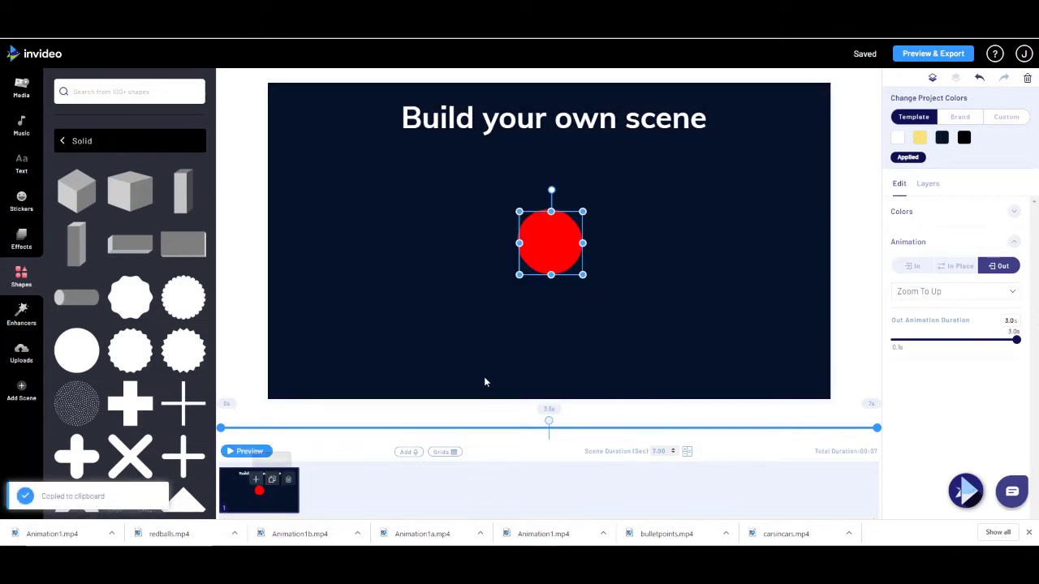
{"action": "mouse_move", "coordinate": [546, 239]}
{"action": "left_mouse_down"}
{"action": "mouse_move", "coordinate": [622, 235]}
{"action": "mouse_move", "coordinate": [561, 225]}
{"action": "mouse_move", "coordinate": [543, 239]}
{"action": "left_mouse_up"}
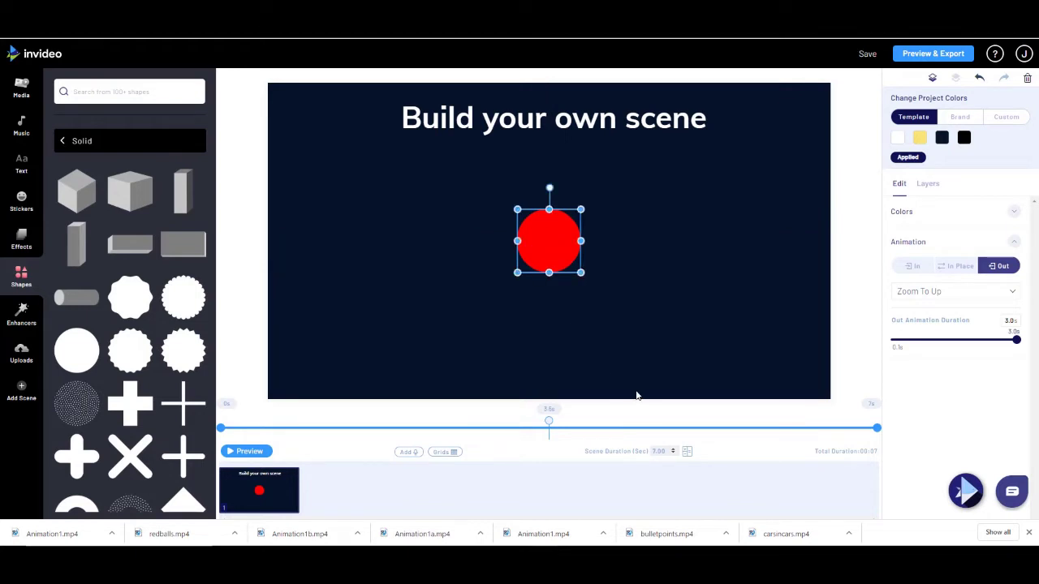
Set the third red circle's entrance animation to Zoom From Right lasting 3.0 seconds.
{"action": "left_click", "coordinate": [935, 184]}
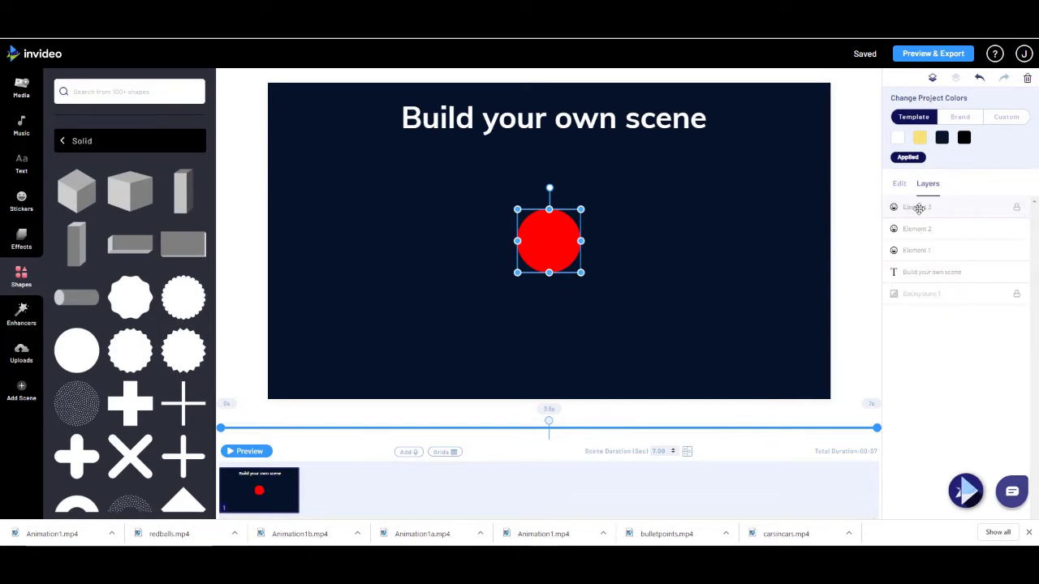
{"action": "left_click", "coordinate": [900, 184]}
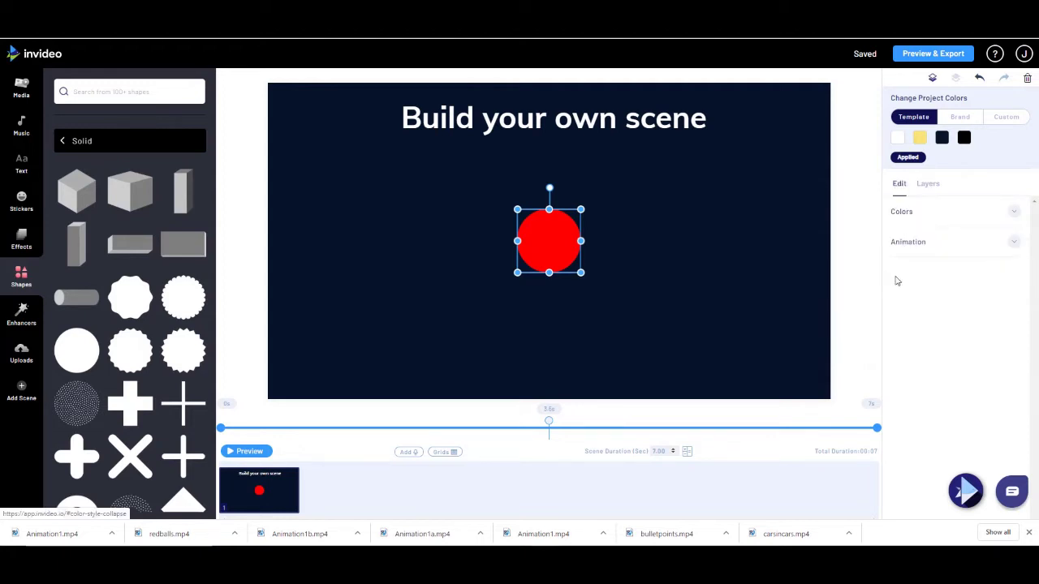
{"action": "left_click", "coordinate": [914, 242]}
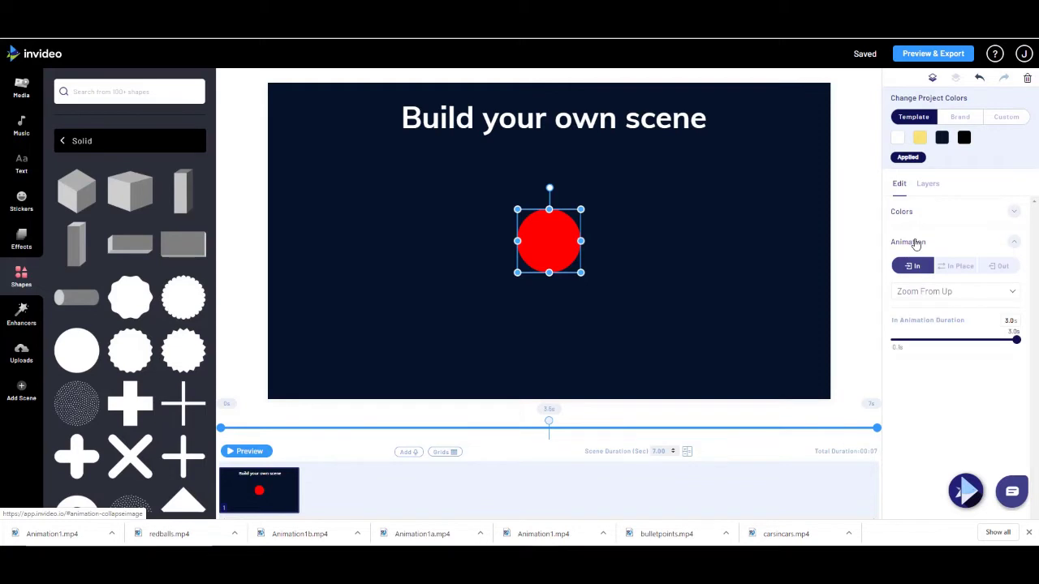
{"action": "left_click", "coordinate": [1011, 294]}
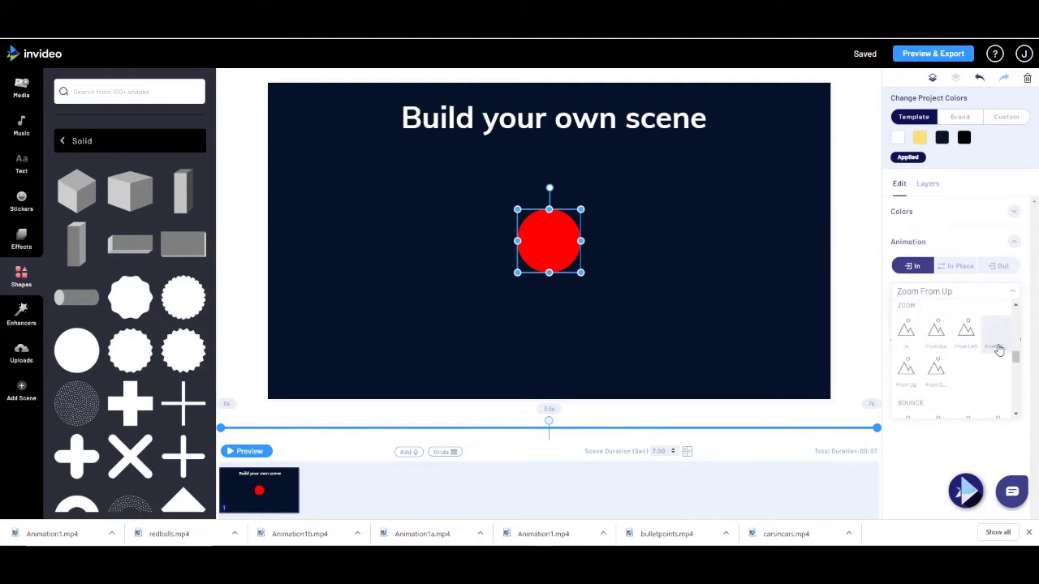
{"action": "left_click", "coordinate": [996, 348]}
{"action": "left_click_drag", "start_coordinate": [930, 342], "coordinate": [1033, 347]}
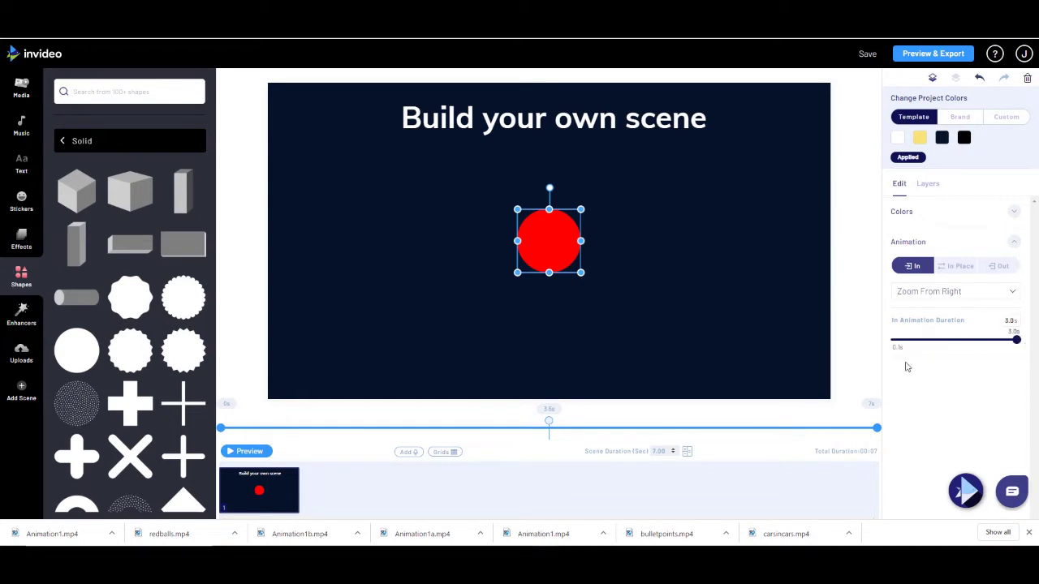
Set the third circle's exit animation to Zoom To Right lasting 3.0 seconds, and preview the scene.
{"action": "left_click", "coordinate": [1004, 268]}
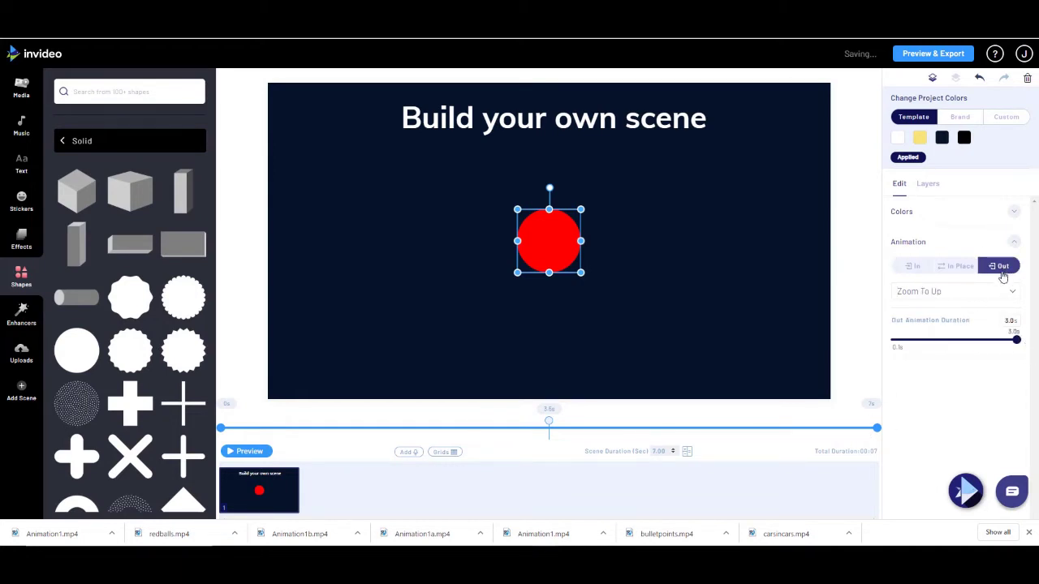
{"action": "left_click", "coordinate": [998, 293]}
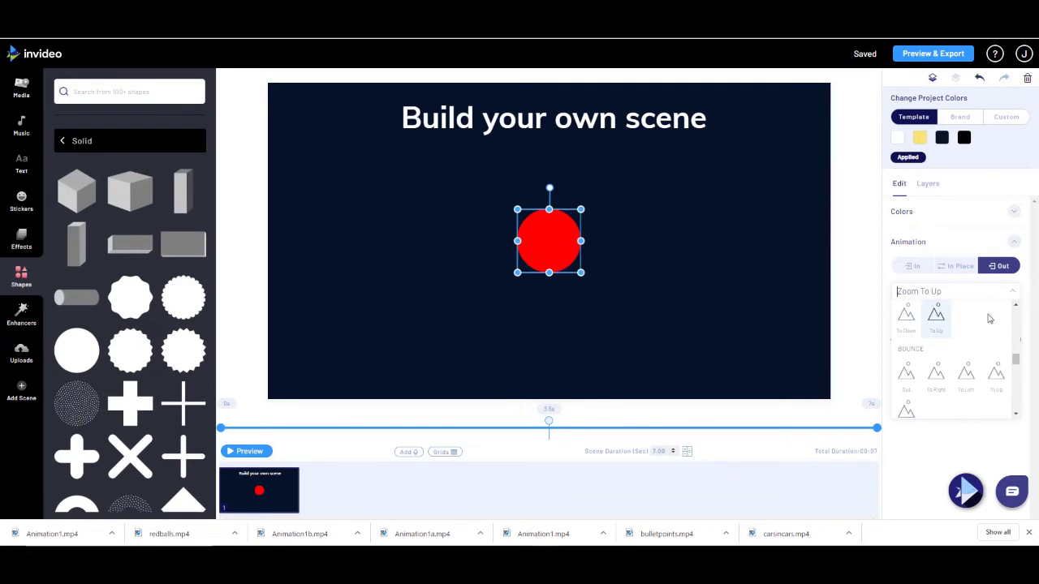
{"action": "scroll", "coordinate": [989, 325], "scroll_direction": "up", "scroll_amount": 1}
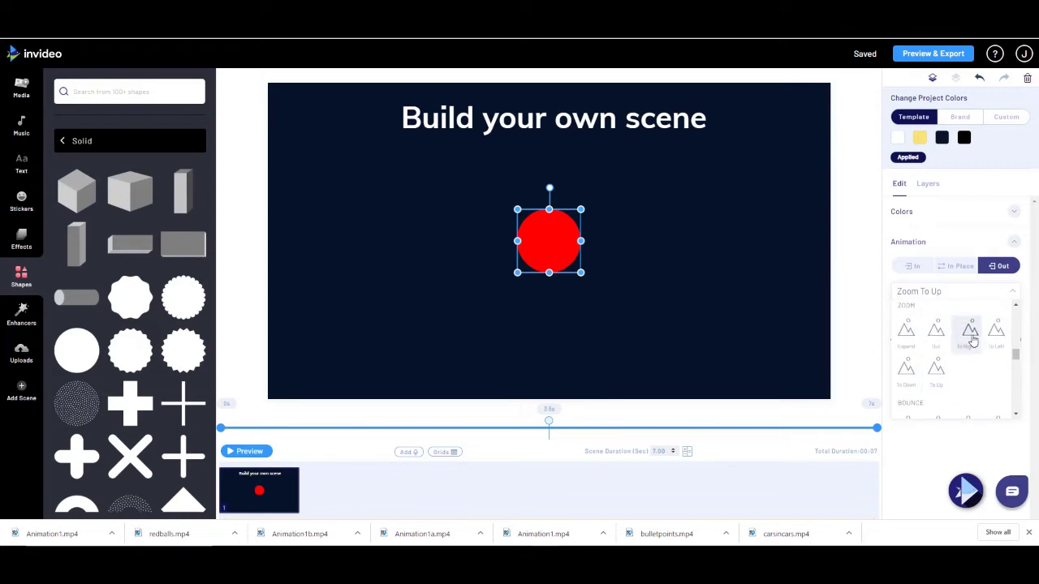
{"action": "left_click", "coordinate": [972, 341]}
{"action": "left_click_drag", "start_coordinate": [932, 347], "coordinate": [1020, 354]}
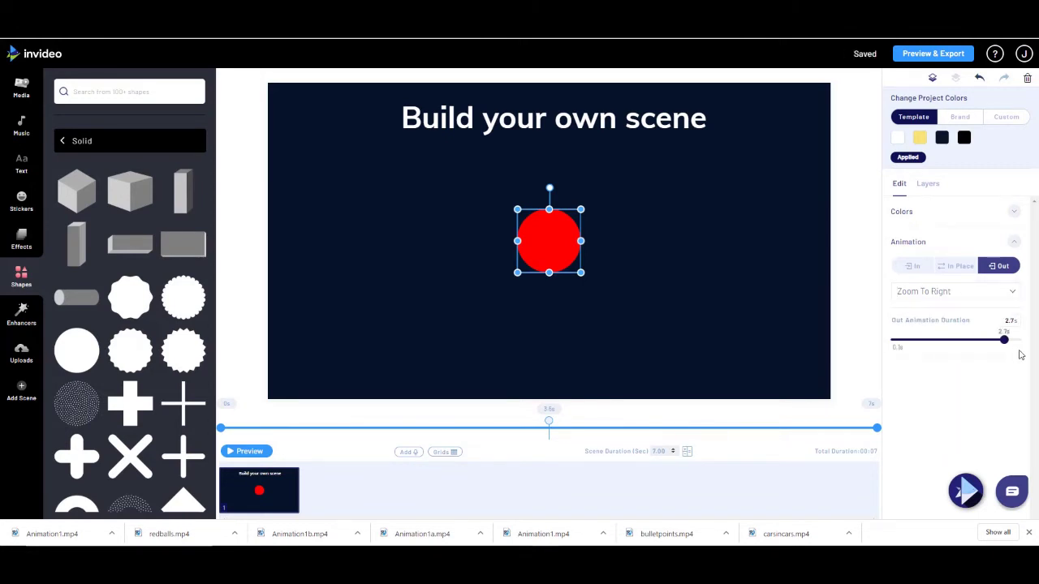
{"action": "left_click", "coordinate": [913, 268]}
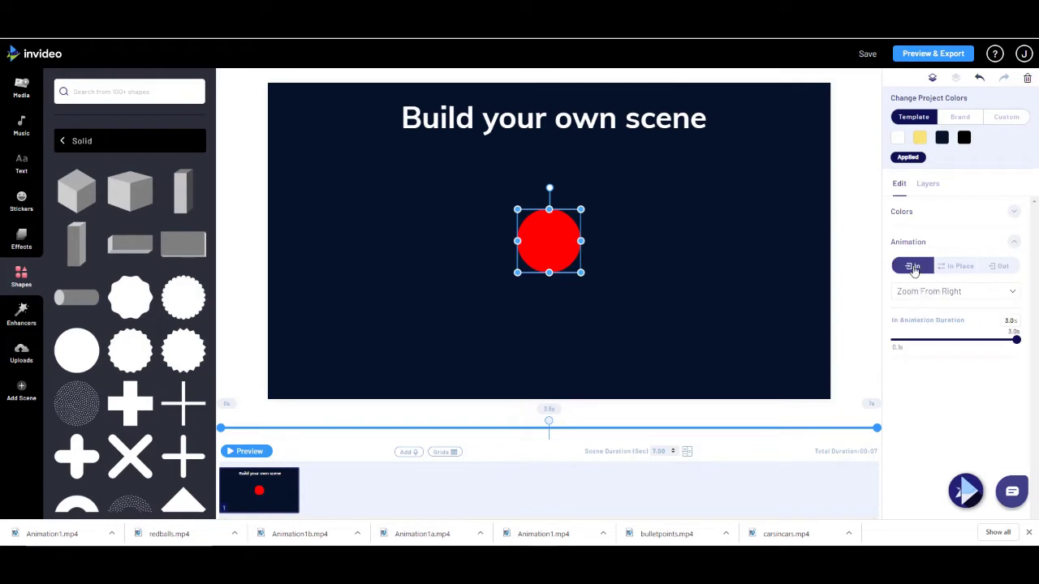
{"action": "left_click", "coordinate": [998, 266]}
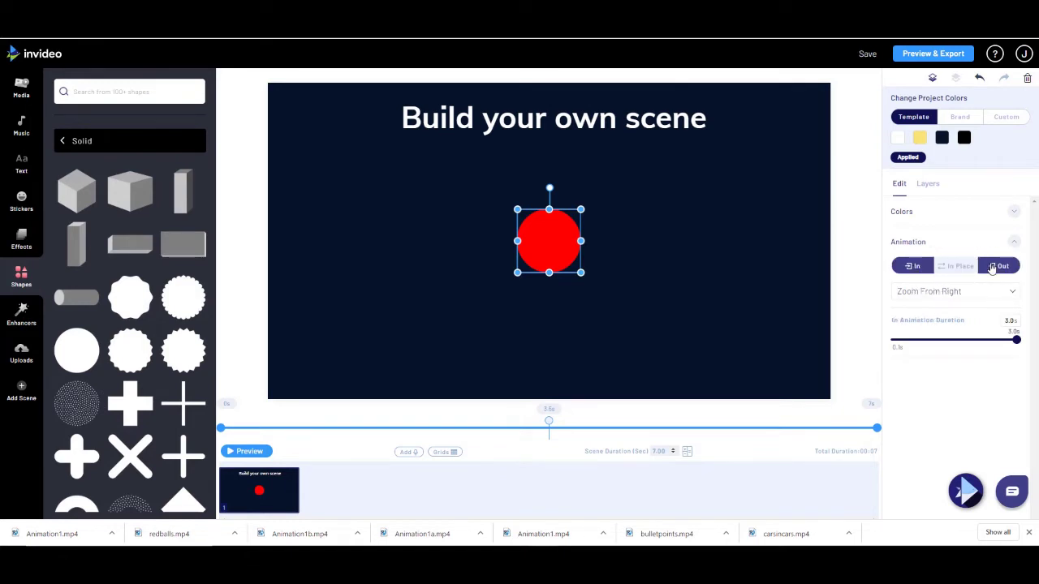
{"action": "left_click", "coordinate": [251, 453]}
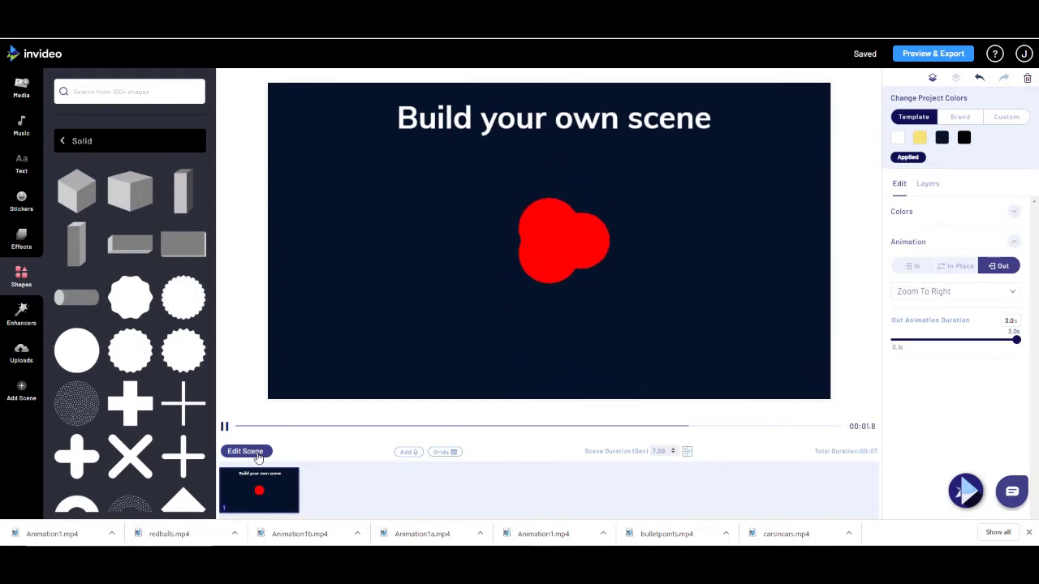
{"action": "left_click", "coordinate": [245, 451]}
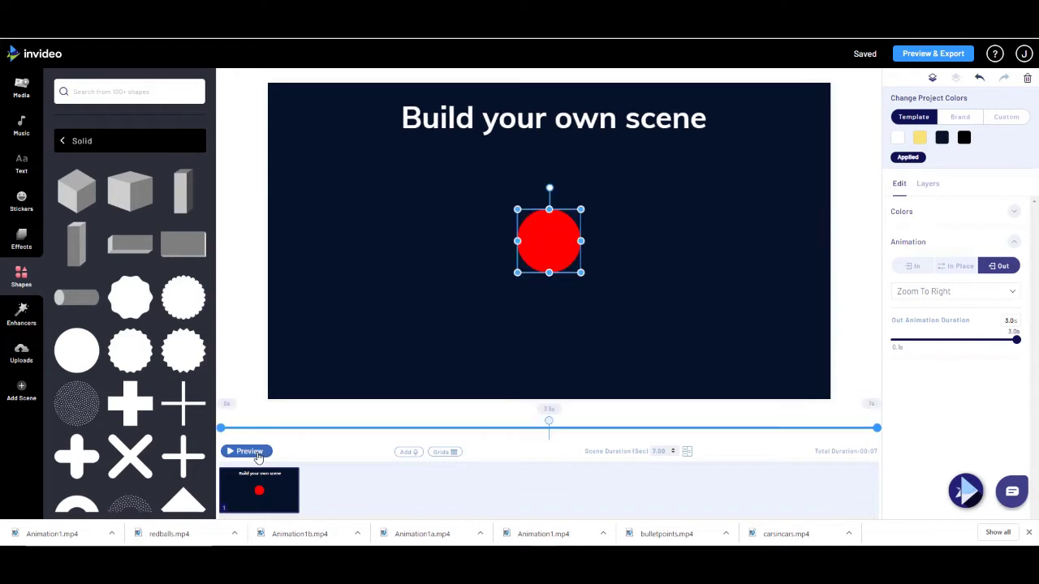
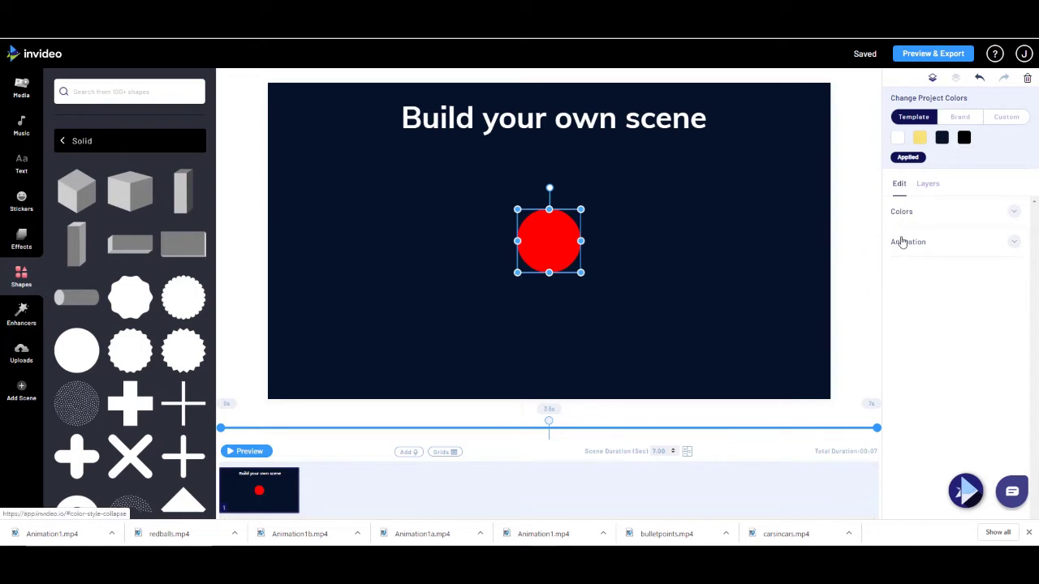
Set the newest red circle copy's entrance animation to Zoom From Left lasting 3.0 seconds.
{"action": "left_click", "coordinate": [899, 242]}
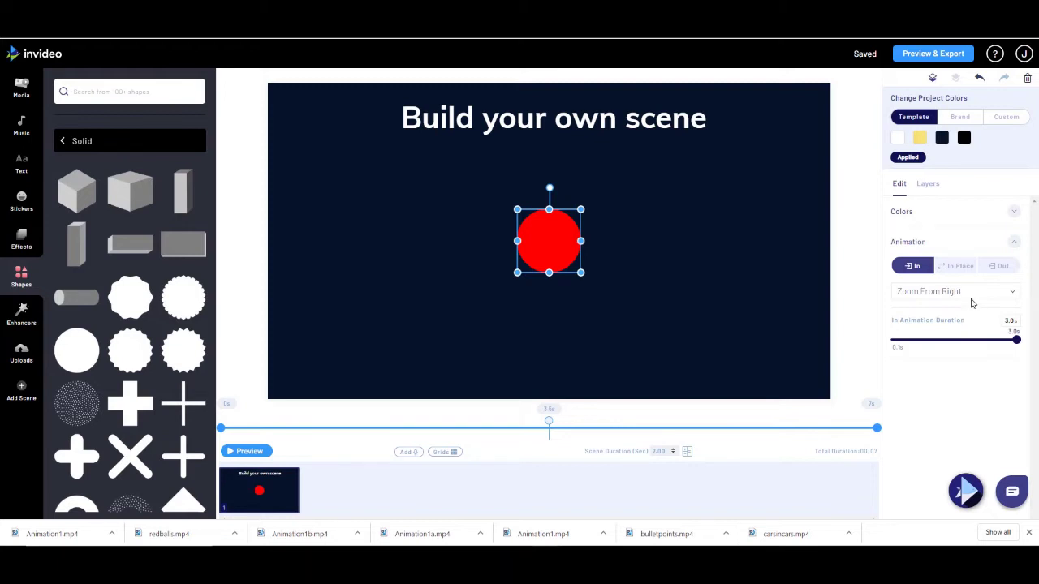
{"action": "left_click", "coordinate": [971, 297]}
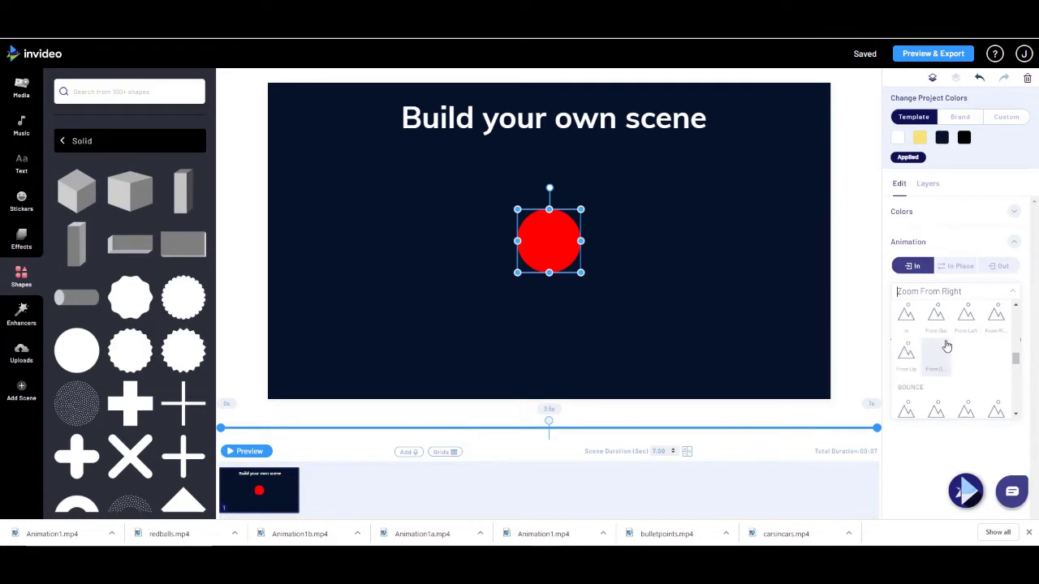
{"action": "left_click", "coordinate": [964, 331]}
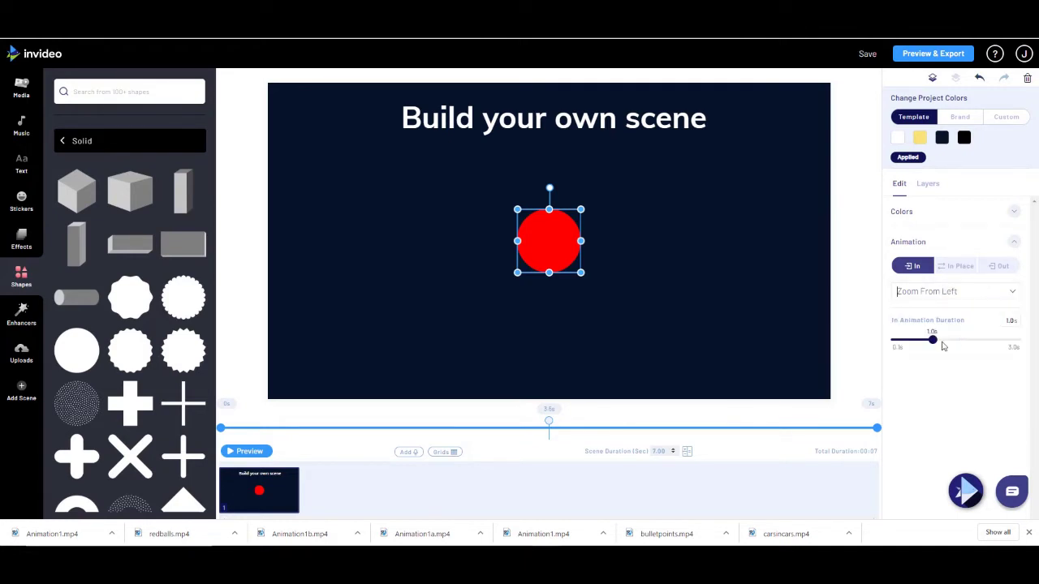
{"action": "left_click_drag", "start_coordinate": [931, 342], "coordinate": [1025, 347]}
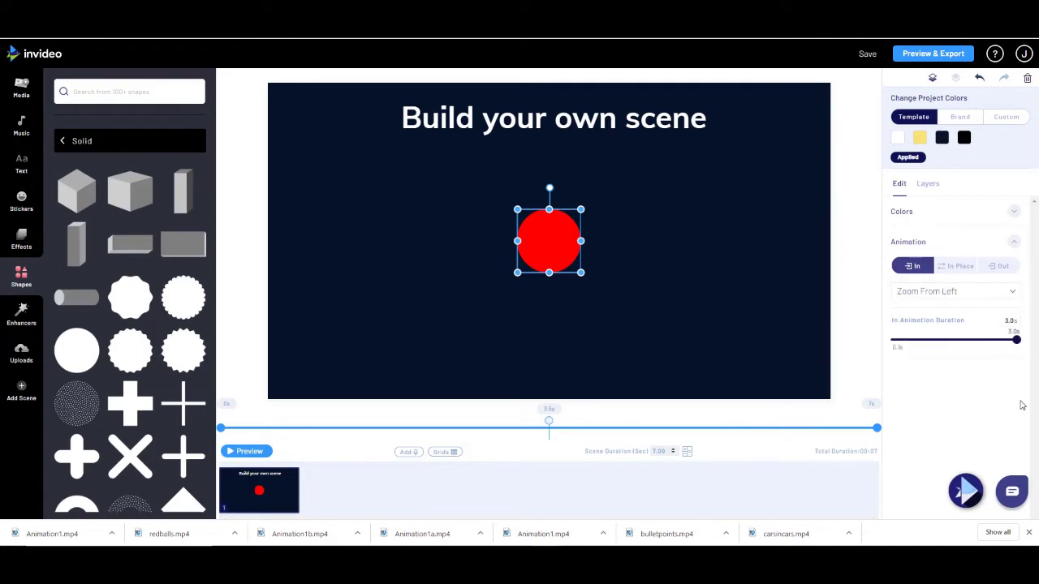
Set the newest red circle's exit animation to Zoom To Left lasting 3.0 seconds, and preview the scene.
{"action": "left_click", "coordinate": [1003, 267]}
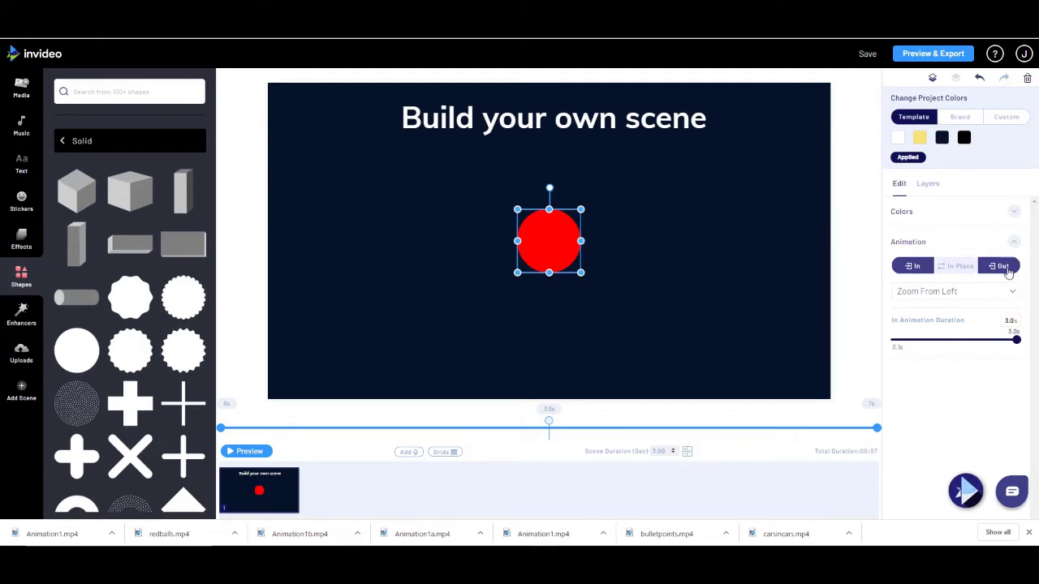
{"action": "left_click", "coordinate": [982, 295]}
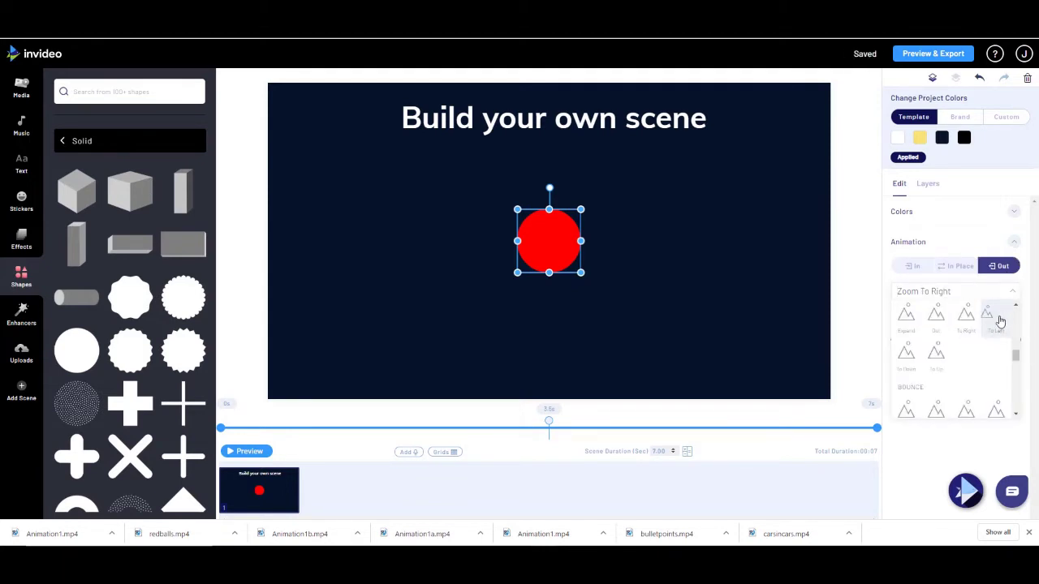
{"action": "left_click", "coordinate": [1000, 320]}
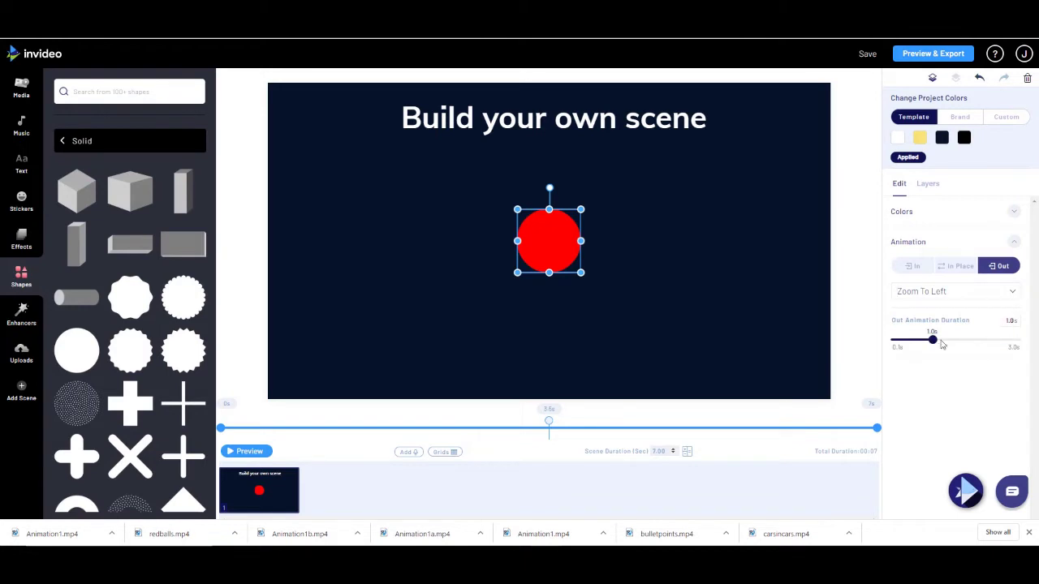
{"action": "left_click_drag", "start_coordinate": [933, 340], "coordinate": [1016, 340]}
{"action": "mouse_move", "coordinate": [250, 479]}
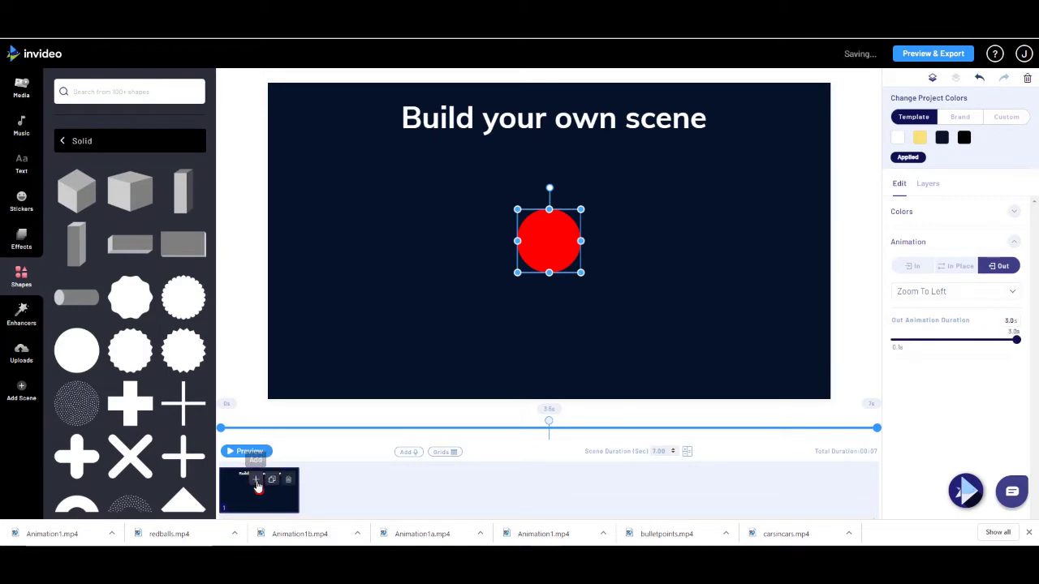
{"action": "left_click", "coordinate": [249, 452]}
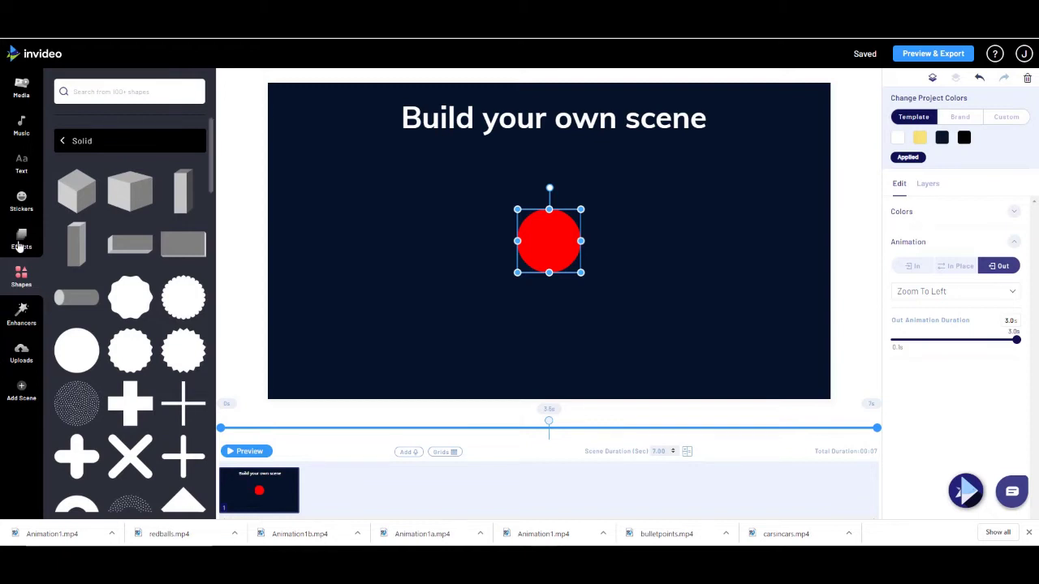
Add the round orange handshake sticker from the Business category to the canvas centre.
{"action": "left_click", "coordinate": [28, 201]}
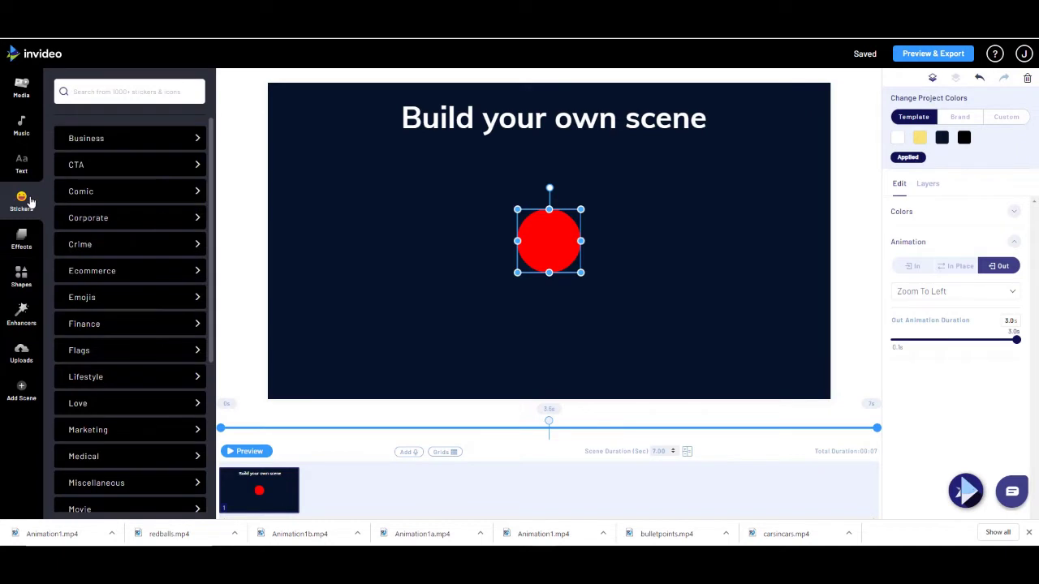
{"action": "left_click", "coordinate": [95, 140]}
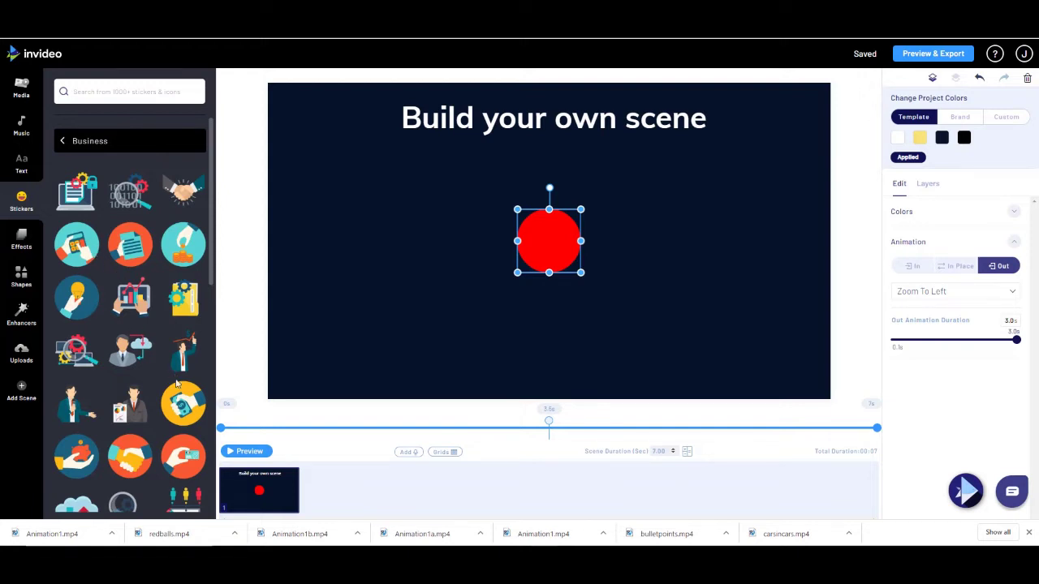
{"action": "left_click", "coordinate": [129, 464]}
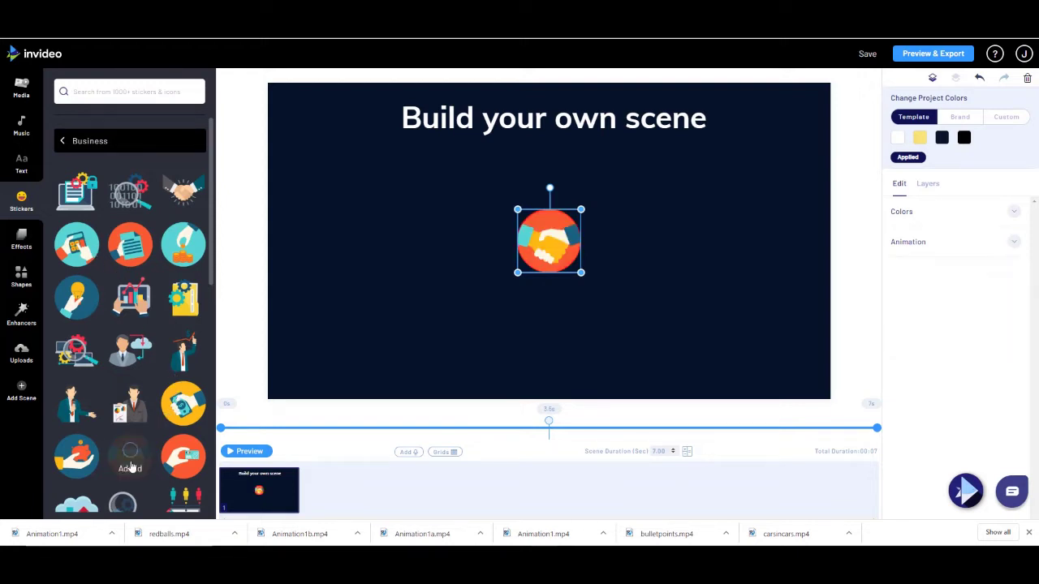
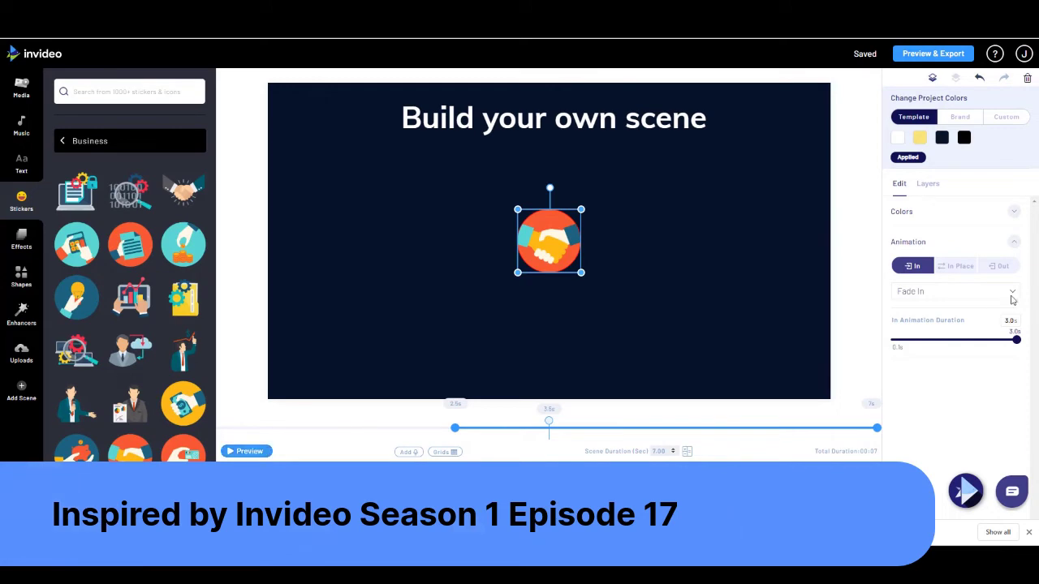
Set the handshake sticker's exit animation to None and preview the scene.
{"action": "left_click", "coordinate": [1002, 269]}
{"action": "left_click", "coordinate": [983, 291]}
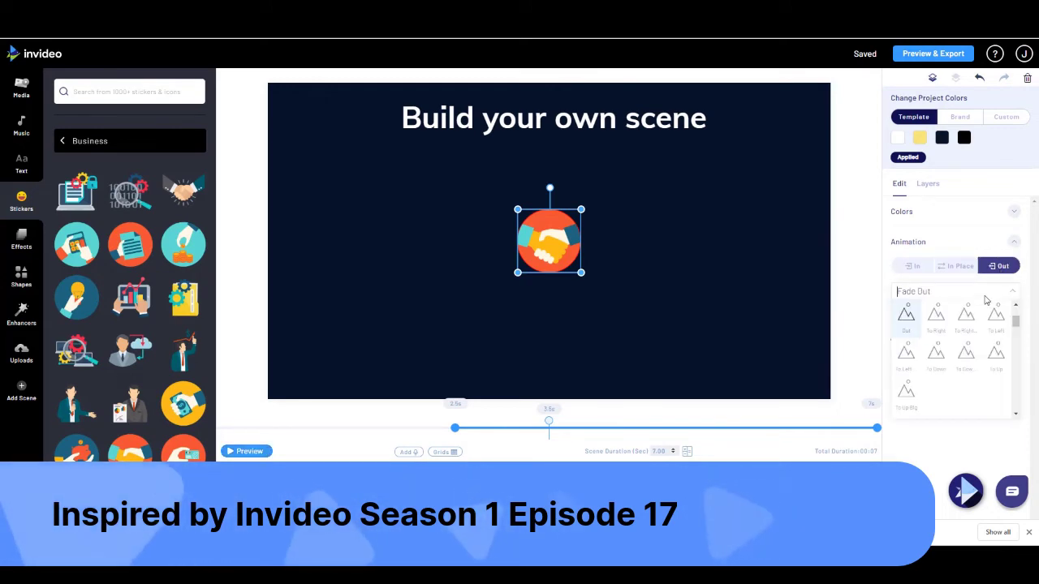
{"action": "scroll", "coordinate": [976, 355], "scroll_direction": "up", "scroll_amount": 3}
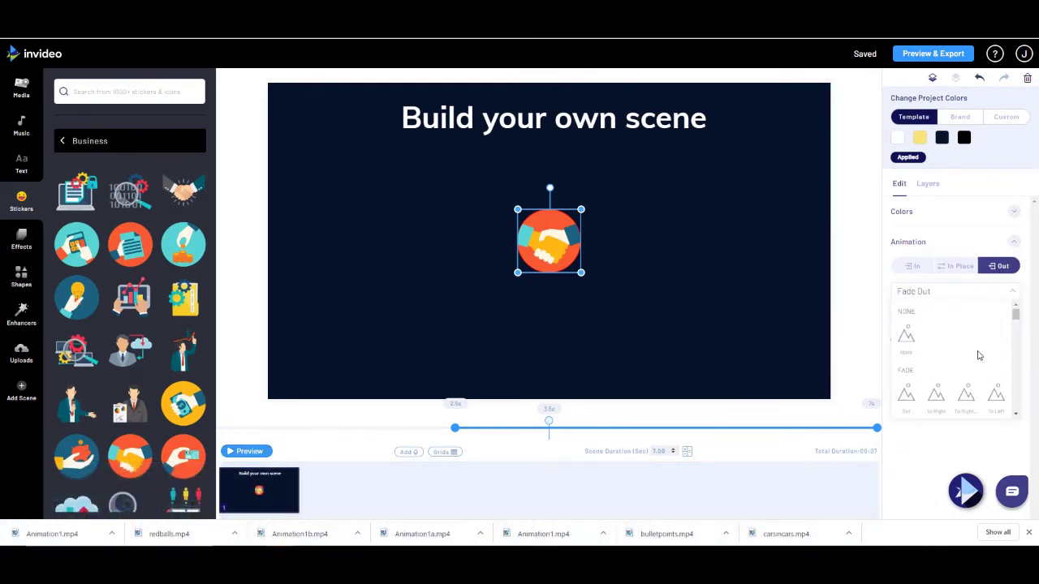
{"action": "left_click", "coordinate": [917, 337]}
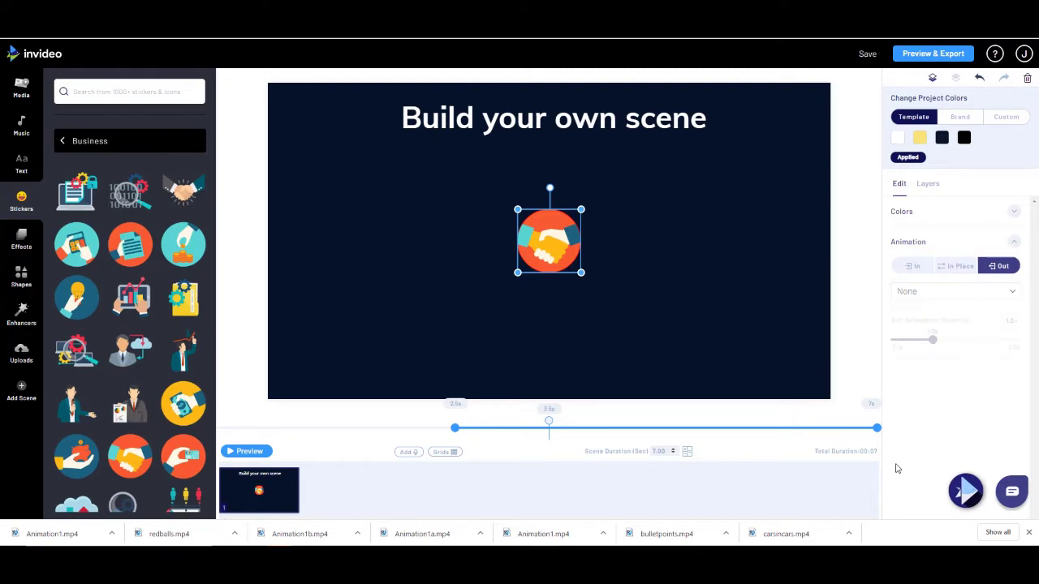
{"action": "left_click", "coordinate": [249, 451]}
Move the handshake sticker's layer beneath all four circle layers, just above the title layer, and preview the scene.
{"action": "left_click", "coordinate": [930, 185]}
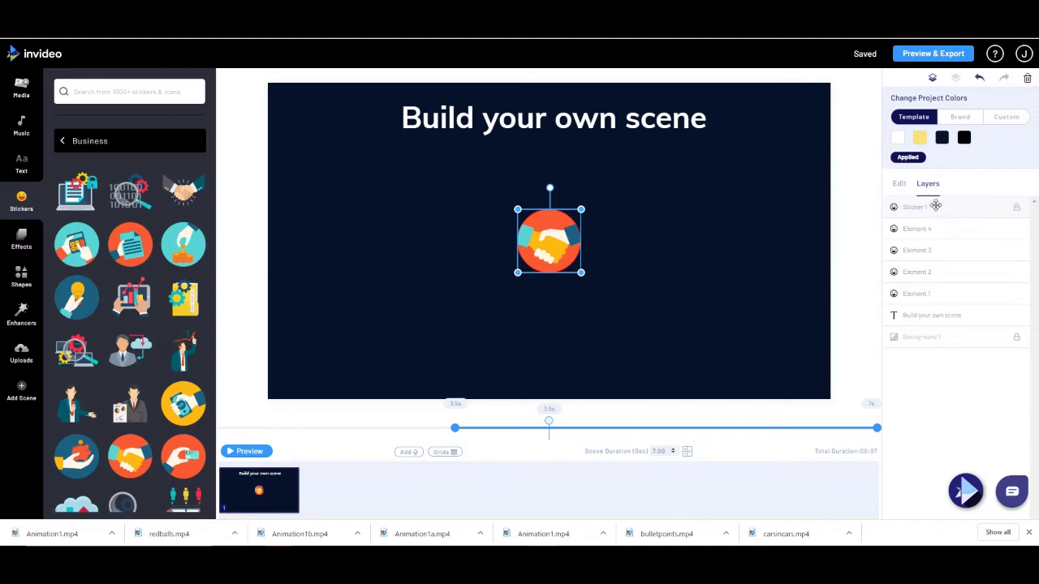
{"action": "left_click_drag", "start_coordinate": [912, 206], "coordinate": [922, 298]}
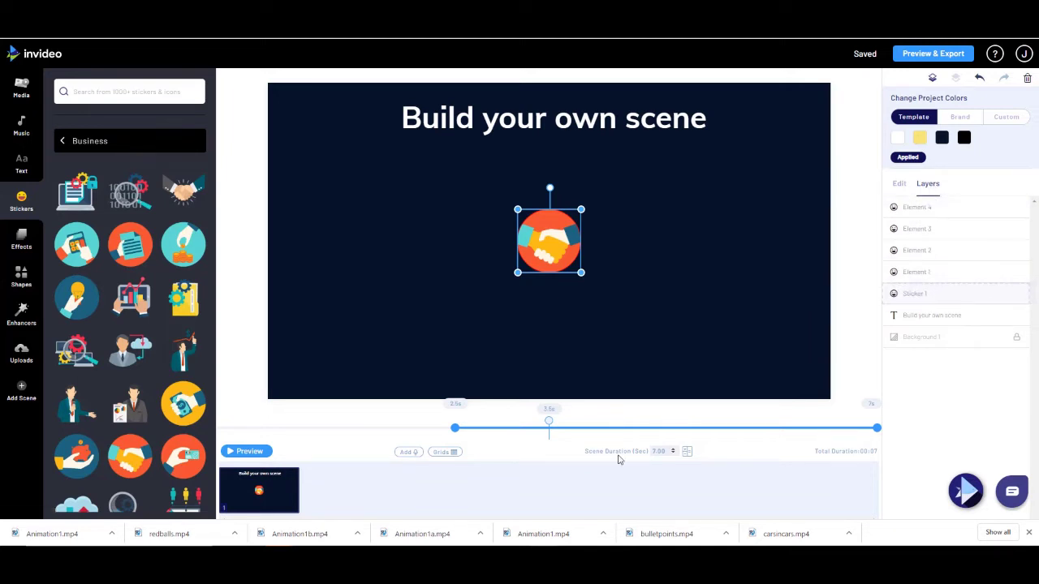
{"action": "left_click", "coordinate": [246, 451]}
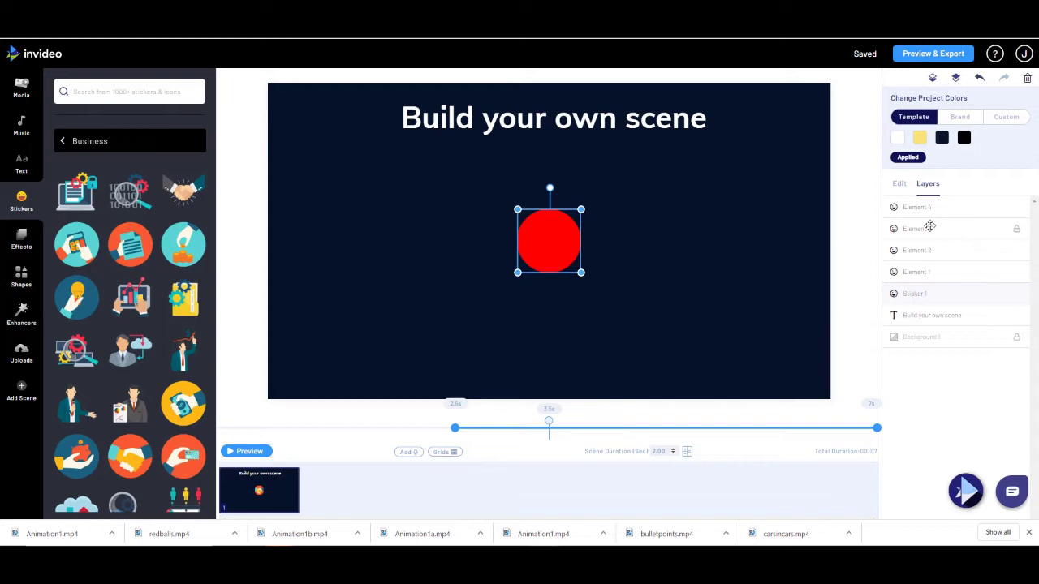
Lower the title slightly on the canvas and replace its text with "TEXT IS TEXT".
{"action": "left_click", "coordinate": [582, 121]}
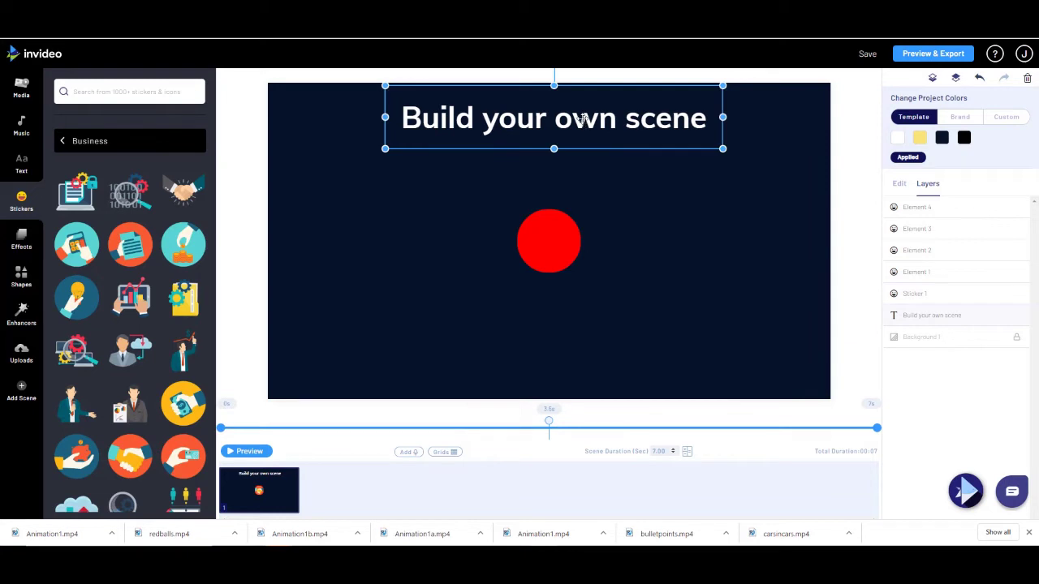
{"action": "left_click_drag", "start_coordinate": [582, 121], "coordinate": [583, 142]}
{"action": "left_click", "coordinate": [581, 140]}
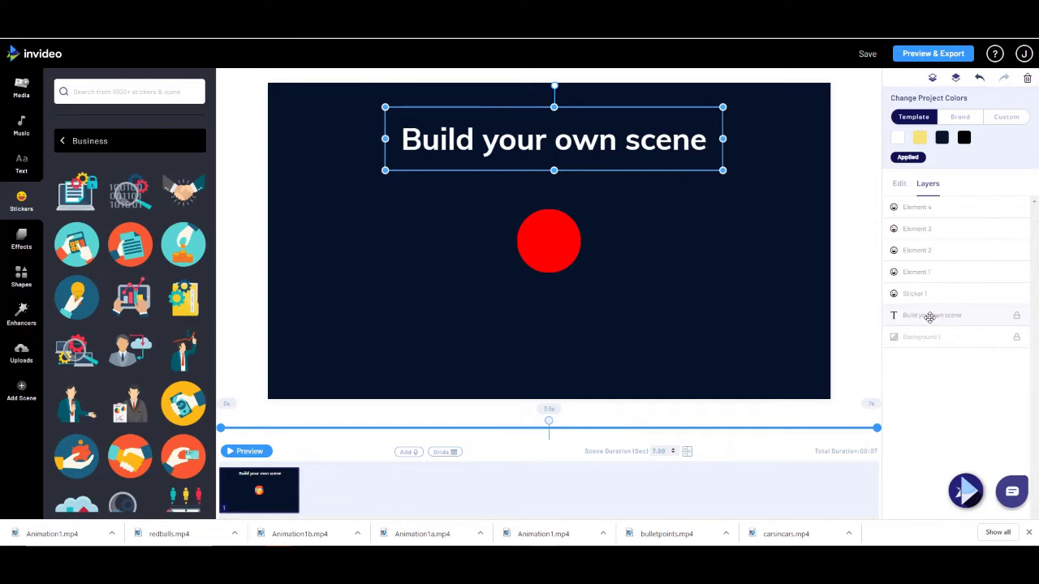
{"action": "left_click", "coordinate": [901, 186]}
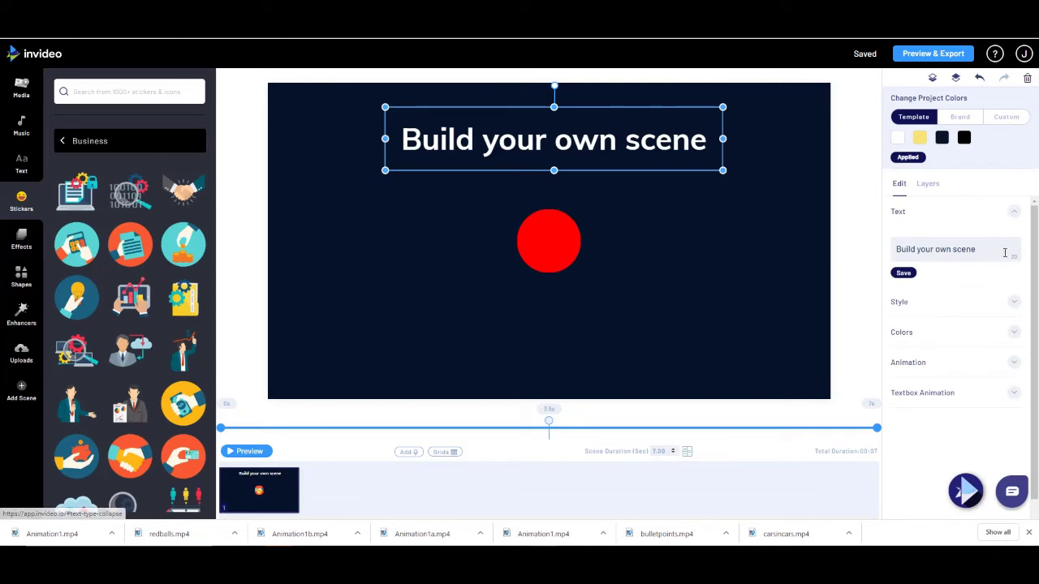
{"action": "left_click_drag", "start_coordinate": [980, 250], "coordinate": [882, 254]}
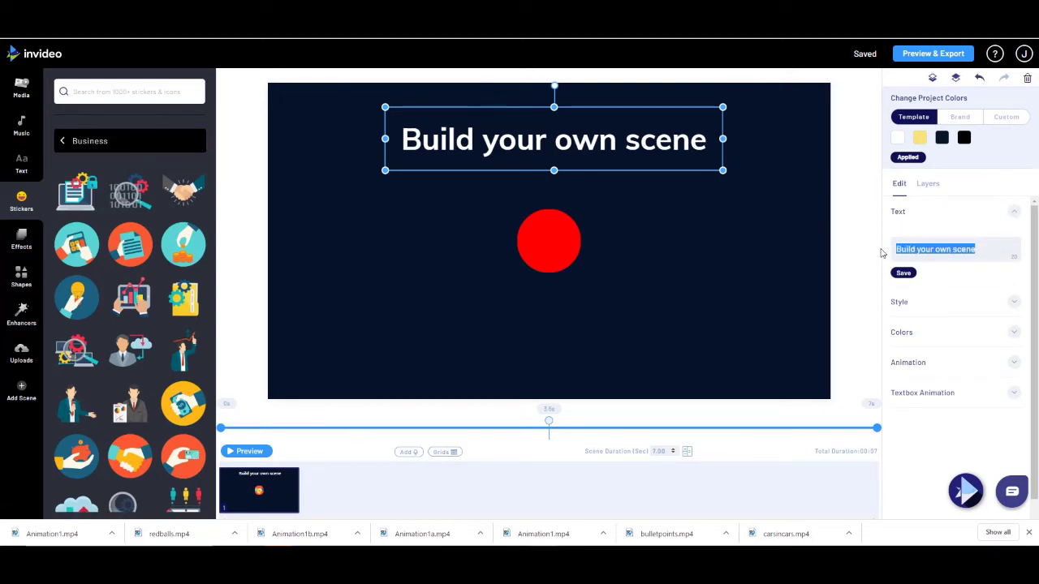
{"action": "key", "text": "Caps_Lock"}
{"action": "type", "text": "TEX"}
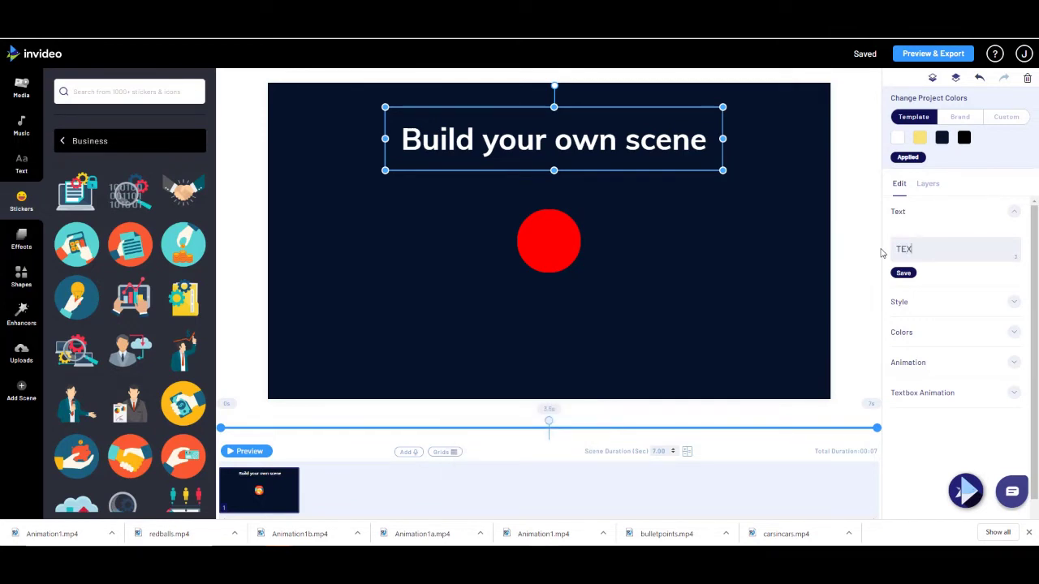
{"action": "type", "text": "T IS TEXT"}
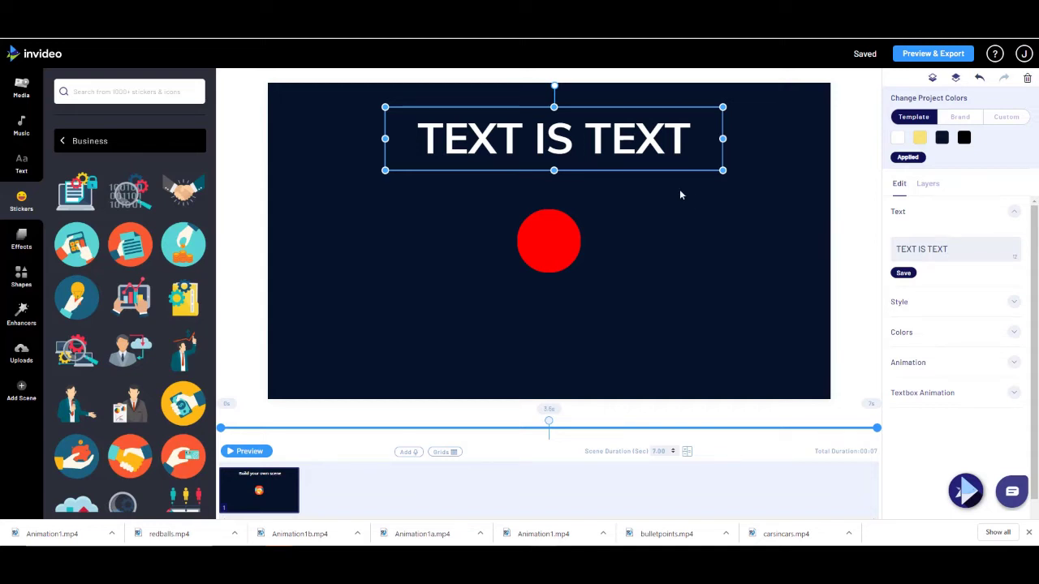
Bring the title's layer to the front of the stack and centre the text over the red circle.
{"action": "left_click", "coordinate": [573, 149]}
{"action": "left_click_drag", "start_coordinate": [562, 139], "coordinate": [558, 188]}
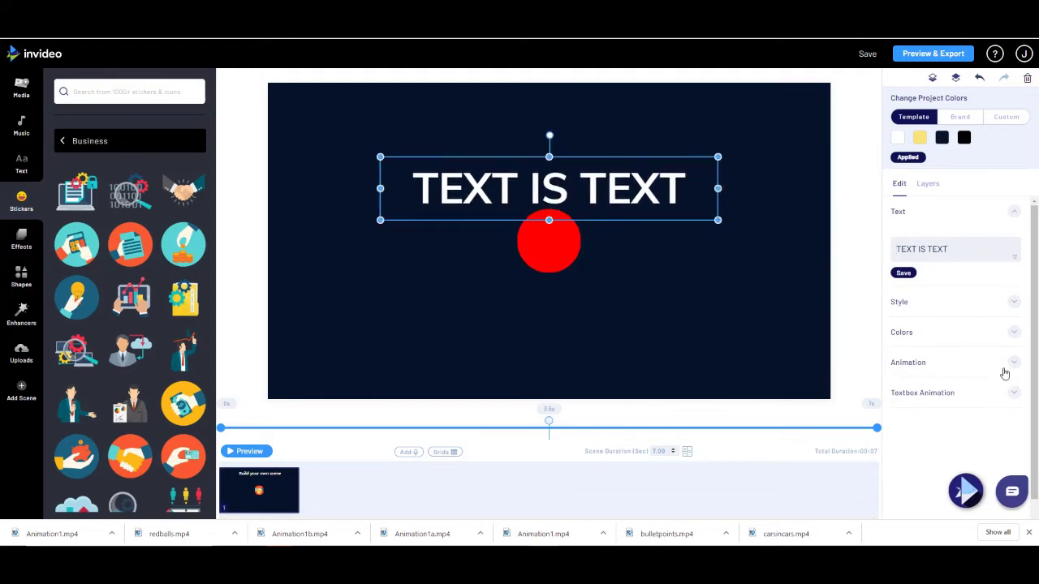
{"action": "left_click", "coordinate": [928, 185]}
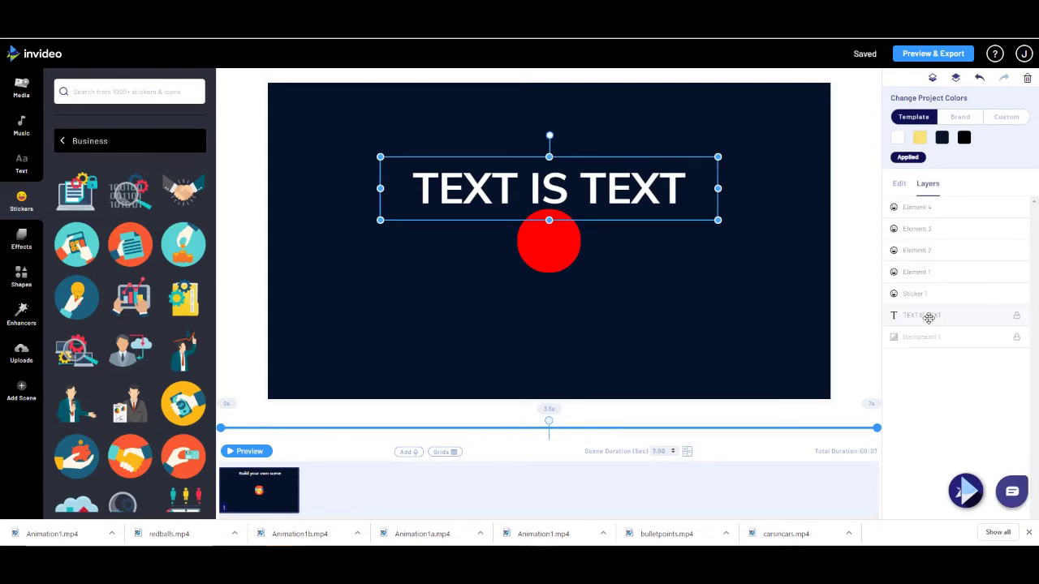
{"action": "left_click_drag", "start_coordinate": [928, 317], "coordinate": [928, 211]}
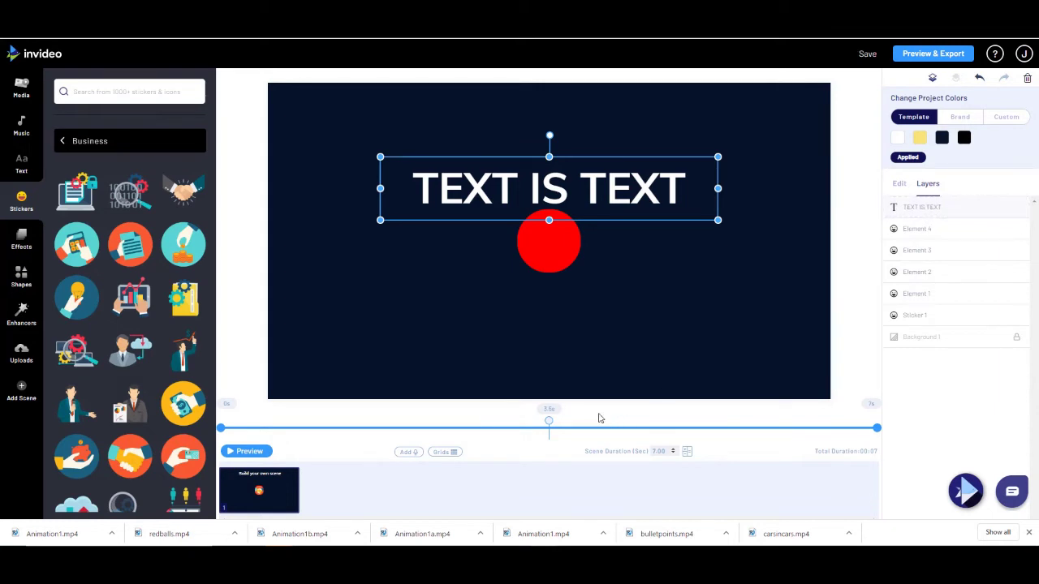
{"action": "left_click_drag", "start_coordinate": [581, 189], "coordinate": [592, 242]}
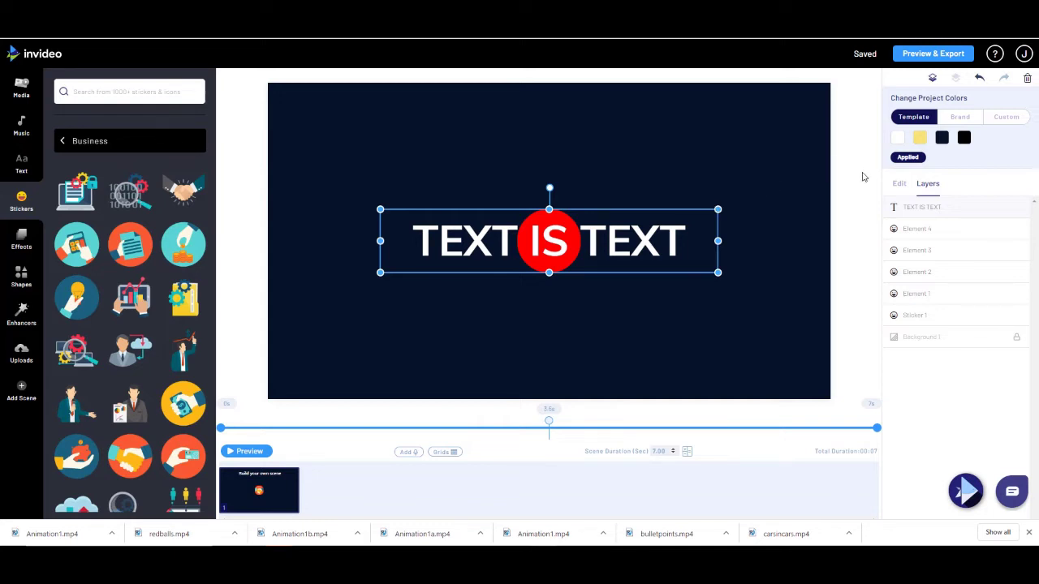
Set the title's entrance animation to Slide From Right Big, applied by Line, with a 3.0 s duration.
{"action": "left_click", "coordinate": [899, 185]}
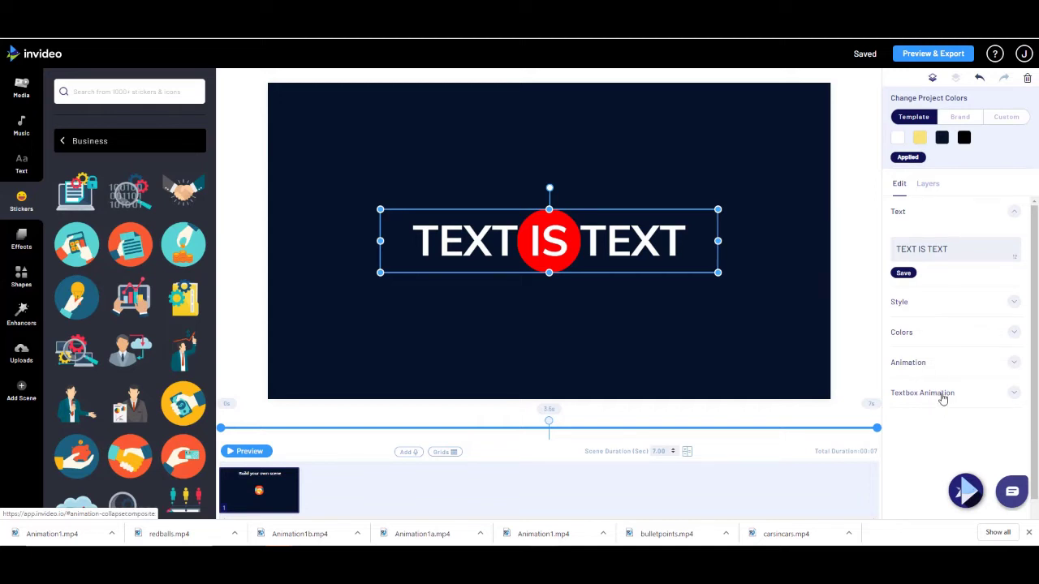
{"action": "left_click", "coordinate": [1013, 394]}
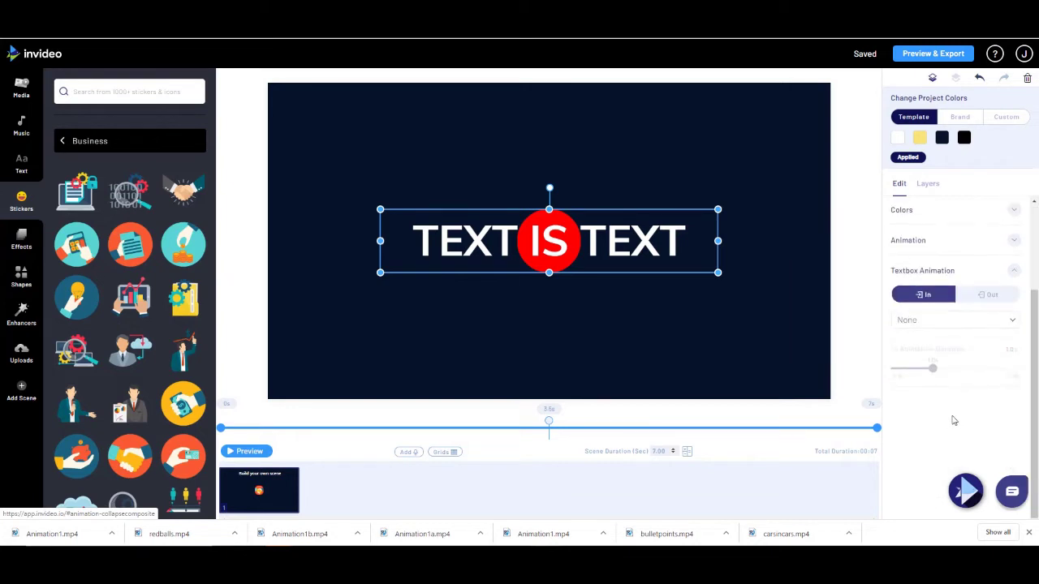
{"action": "left_click", "coordinate": [1013, 241]}
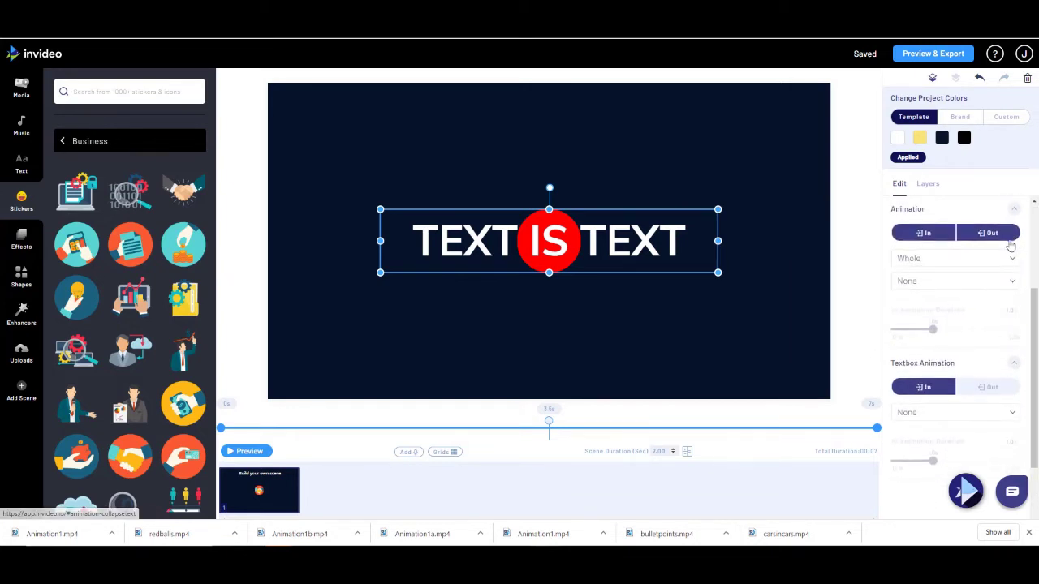
{"action": "left_click", "coordinate": [925, 259]}
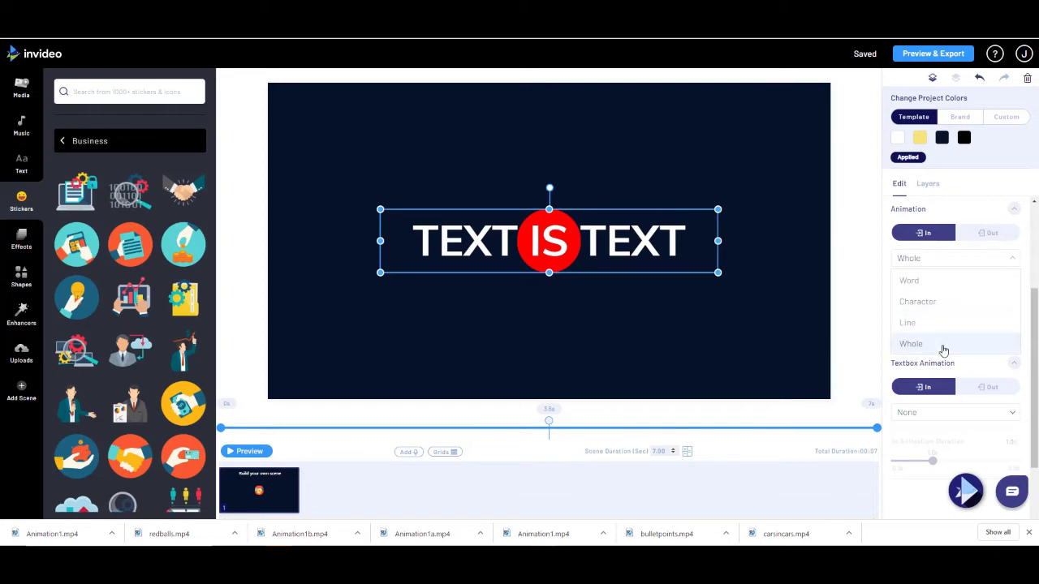
{"action": "left_click", "coordinate": [903, 323]}
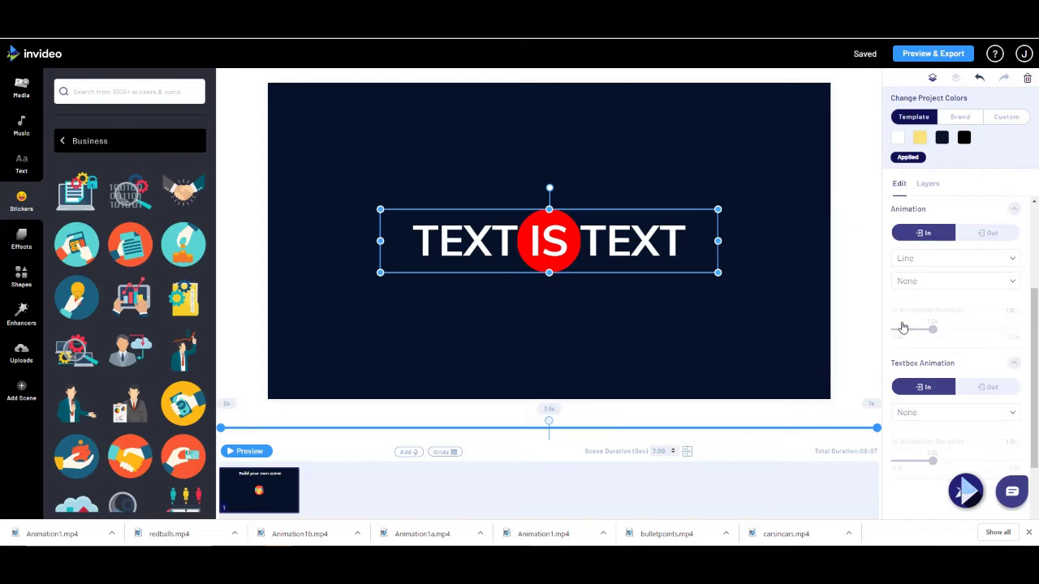
{"action": "left_click", "coordinate": [1006, 283]}
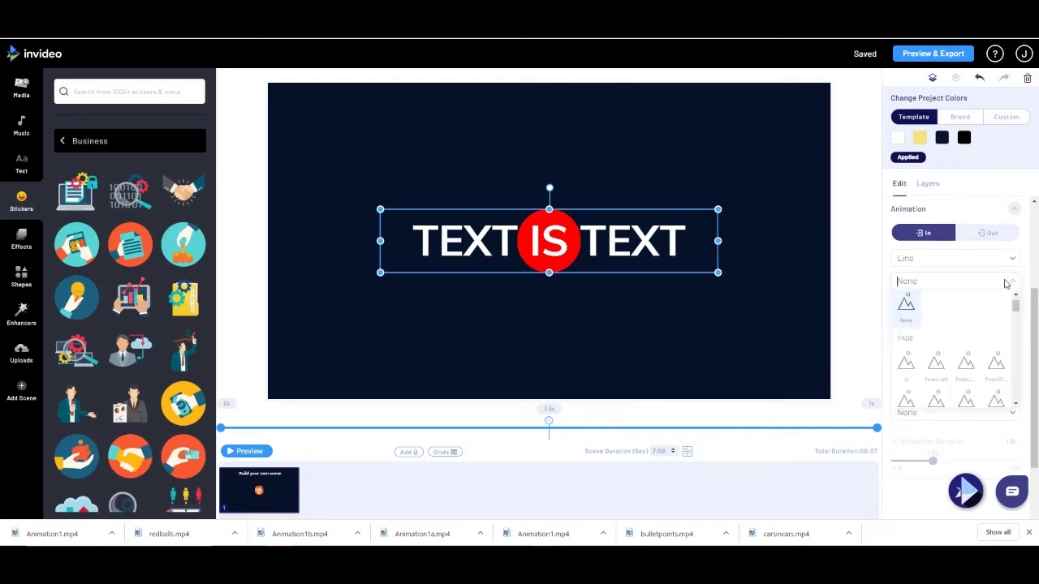
{"action": "scroll", "coordinate": [972, 326], "scroll_direction": "down", "scroll_amount": 3}
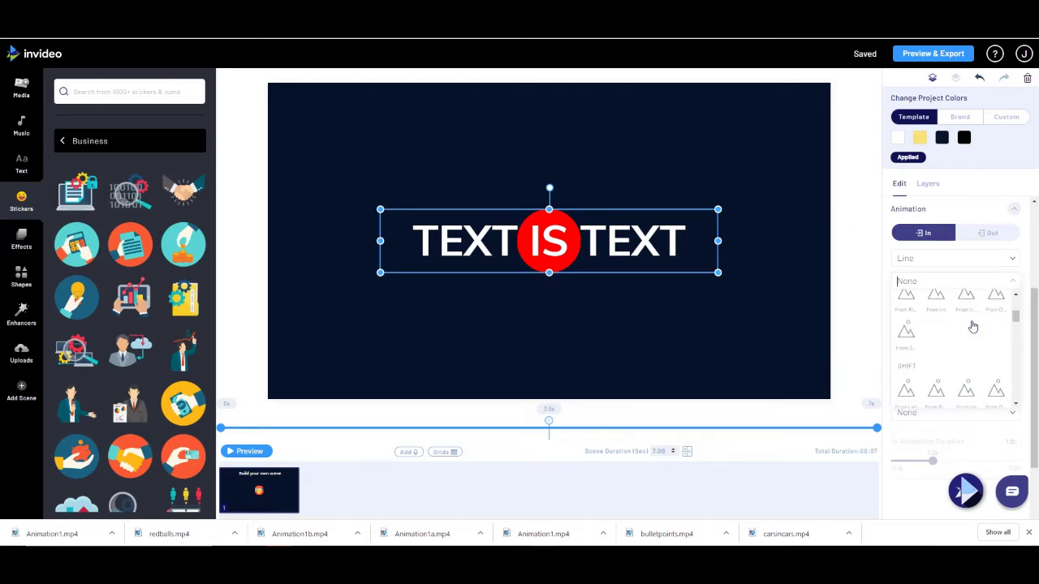
{"action": "scroll", "coordinate": [973, 327], "scroll_direction": "up", "scroll_amount": 3}
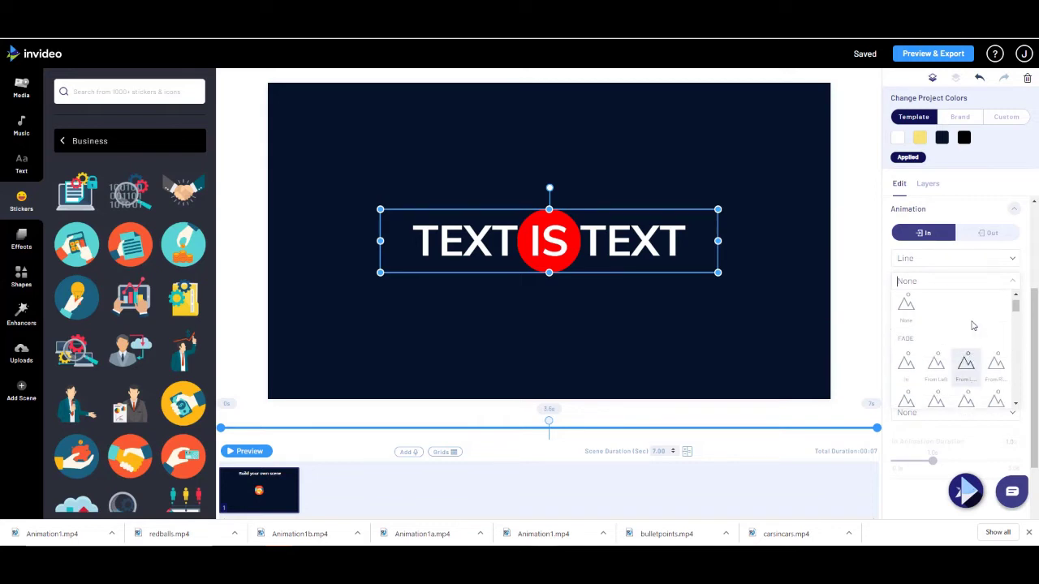
{"action": "scroll", "coordinate": [973, 327], "scroll_direction": "down", "scroll_amount": 3}
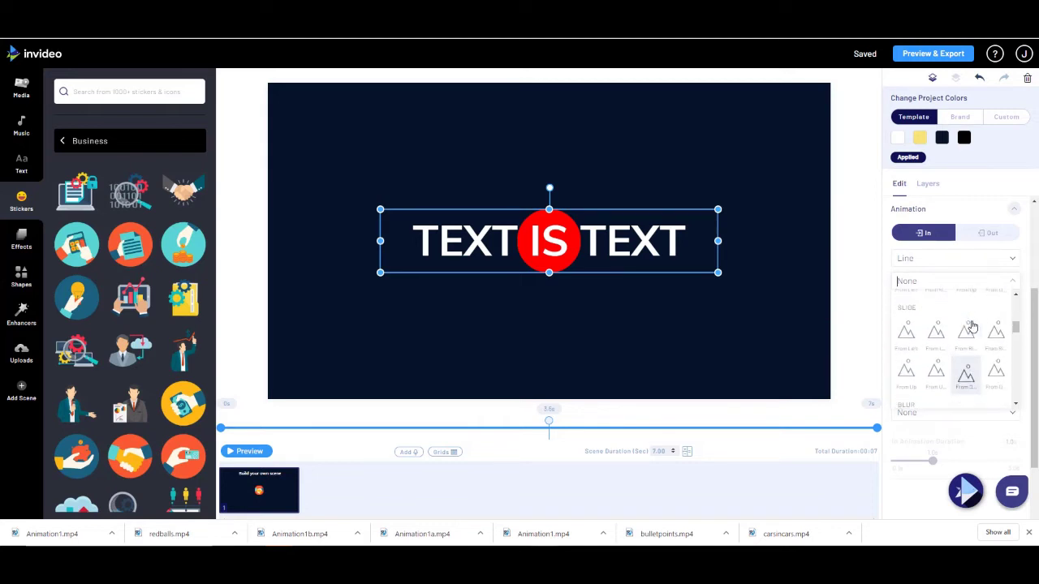
{"action": "scroll", "coordinate": [970, 336], "scroll_direction": "up", "scroll_amount": 1}
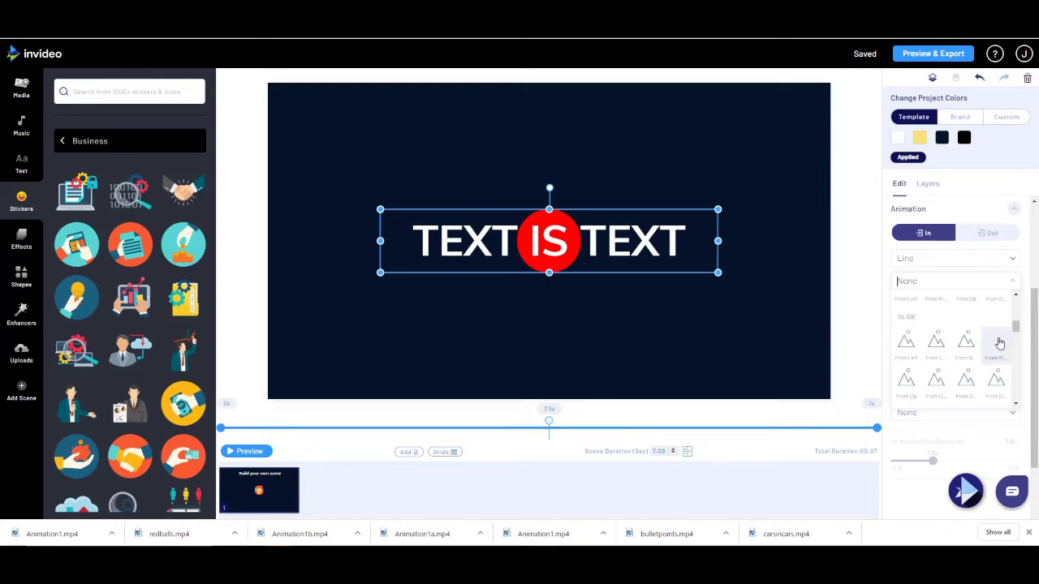
{"action": "left_click", "coordinate": [997, 340]}
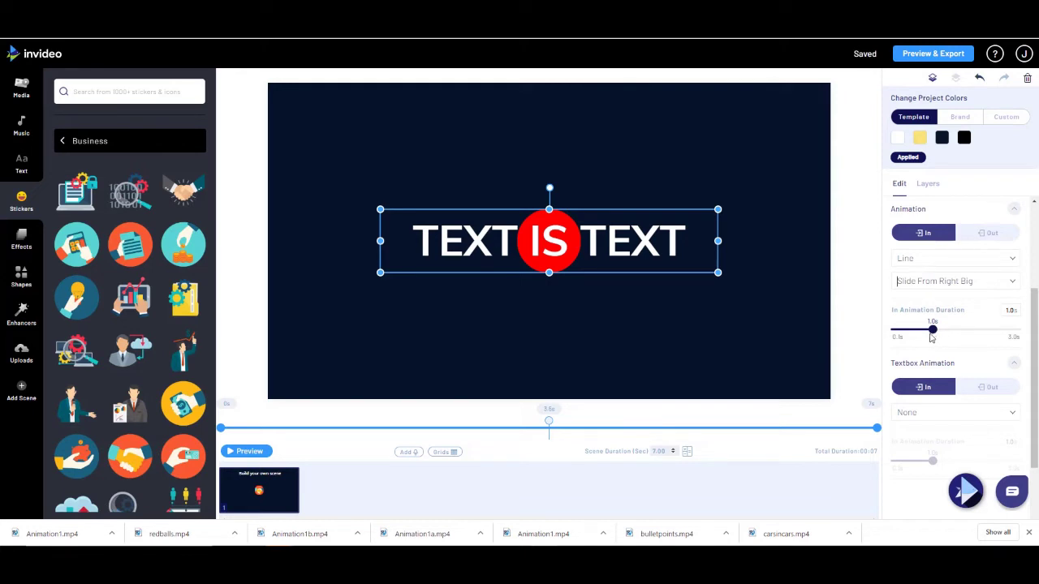
{"action": "left_click_drag", "start_coordinate": [933, 331], "coordinate": [1034, 346]}
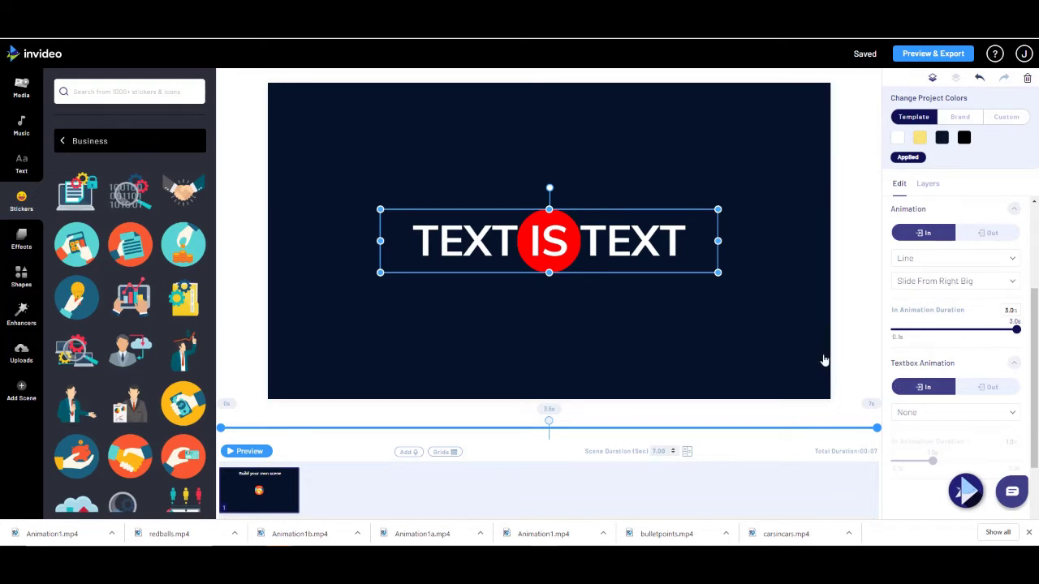
Set the title's exit animation to Slide To Right Big with a 3.0 s duration and preview the scene.
{"action": "left_click", "coordinate": [991, 236]}
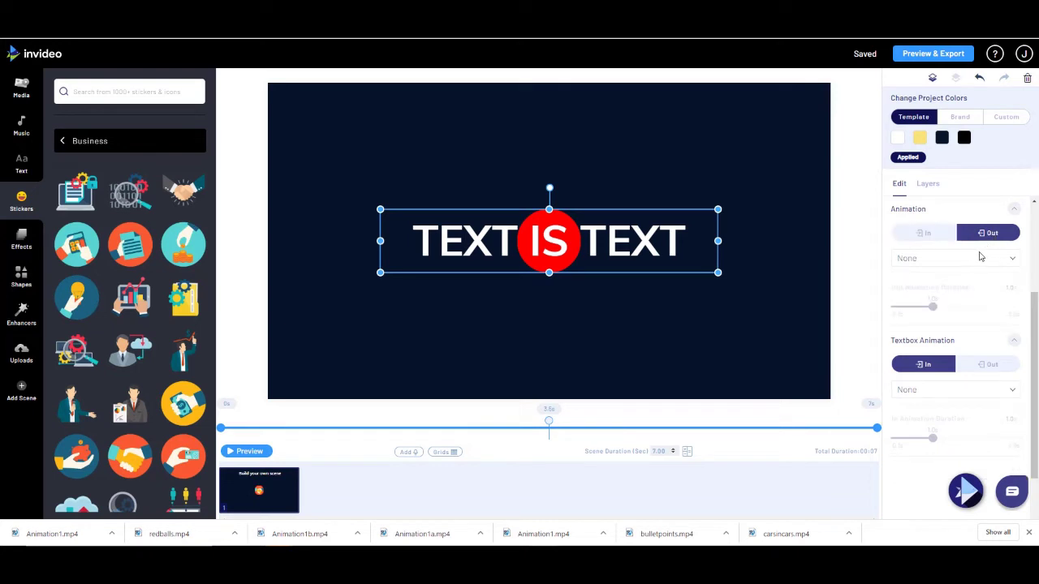
{"action": "left_click", "coordinate": [975, 265]}
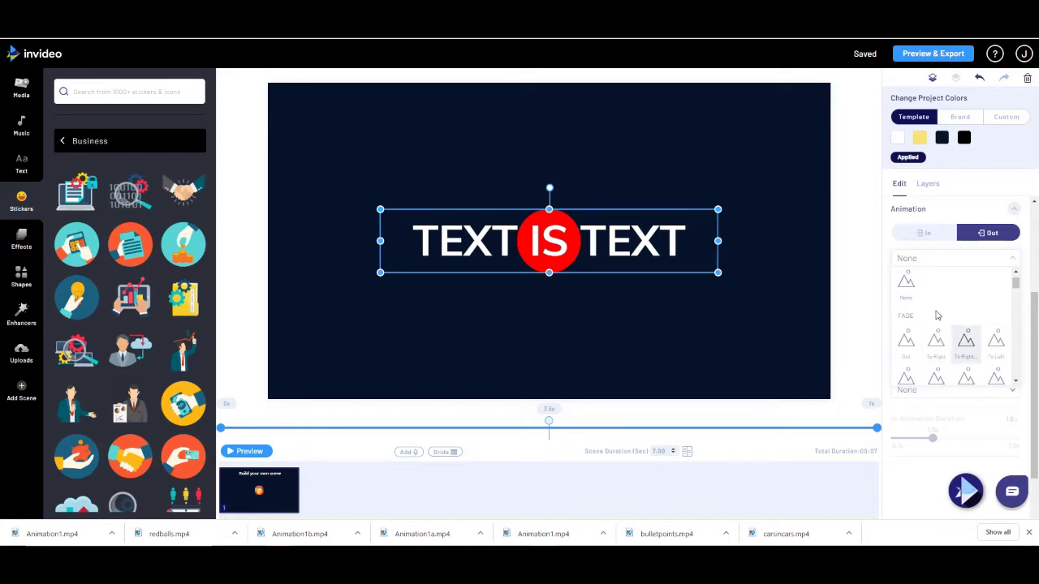
{"action": "scroll", "coordinate": [935, 317], "scroll_direction": "down", "scroll_amount": 1}
{"action": "scroll", "coordinate": [925, 333], "scroll_direction": "down", "scroll_amount": 1}
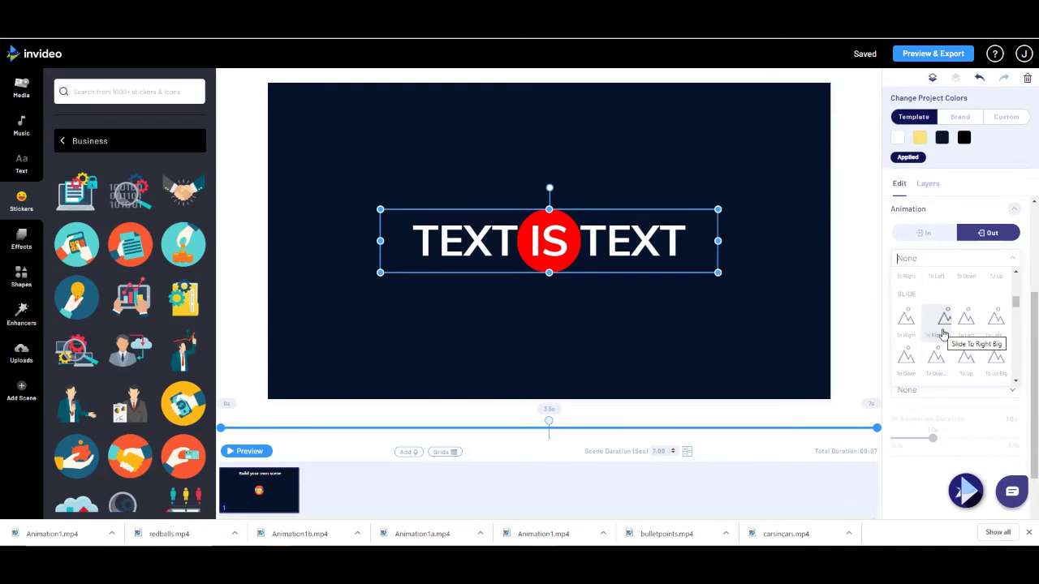
{"action": "left_click", "coordinate": [942, 333]}
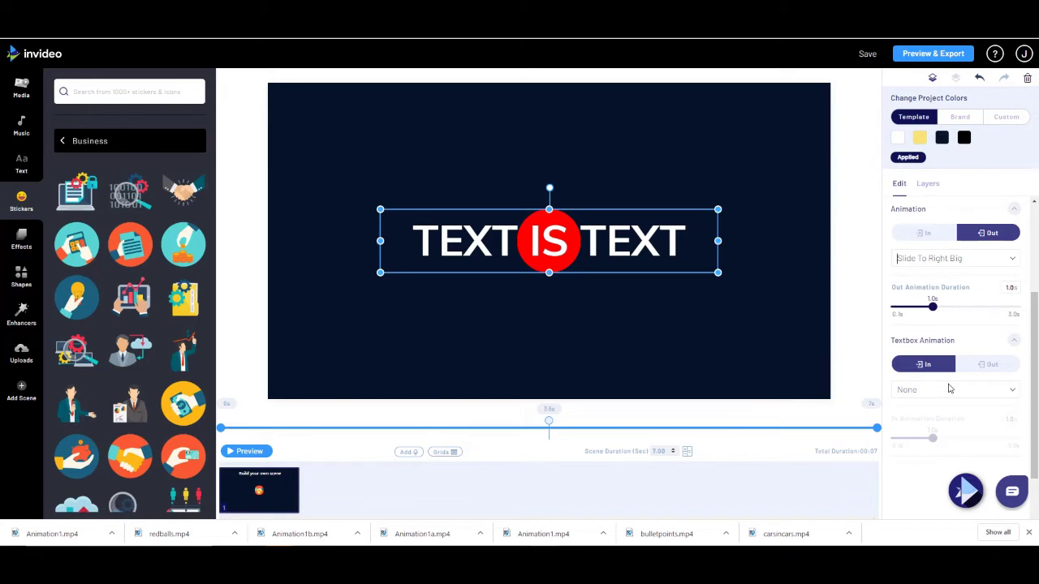
{"action": "left_click_drag", "start_coordinate": [932, 308], "coordinate": [1031, 317]}
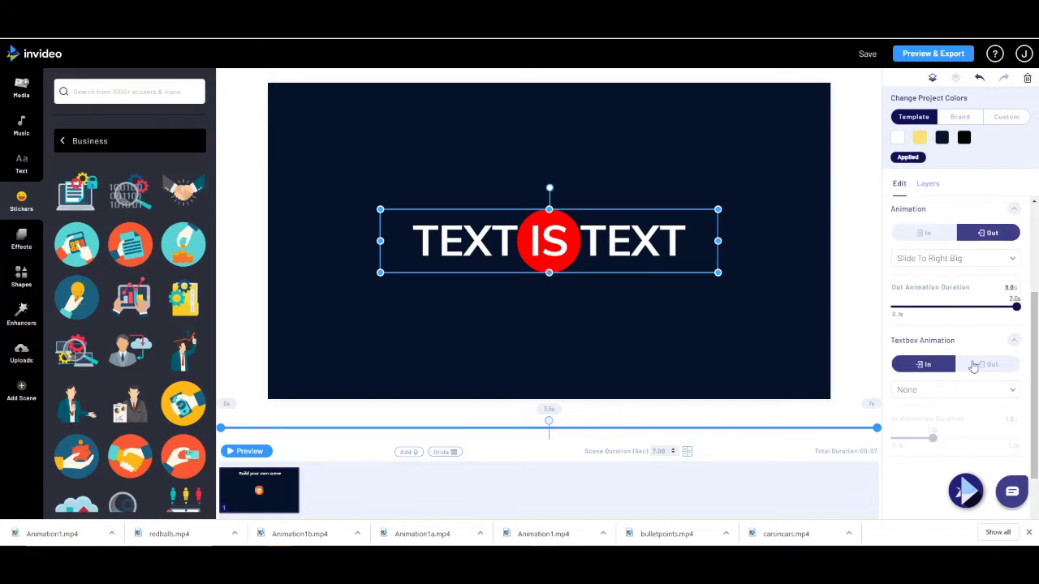
{"action": "left_click", "coordinate": [1014, 341]}
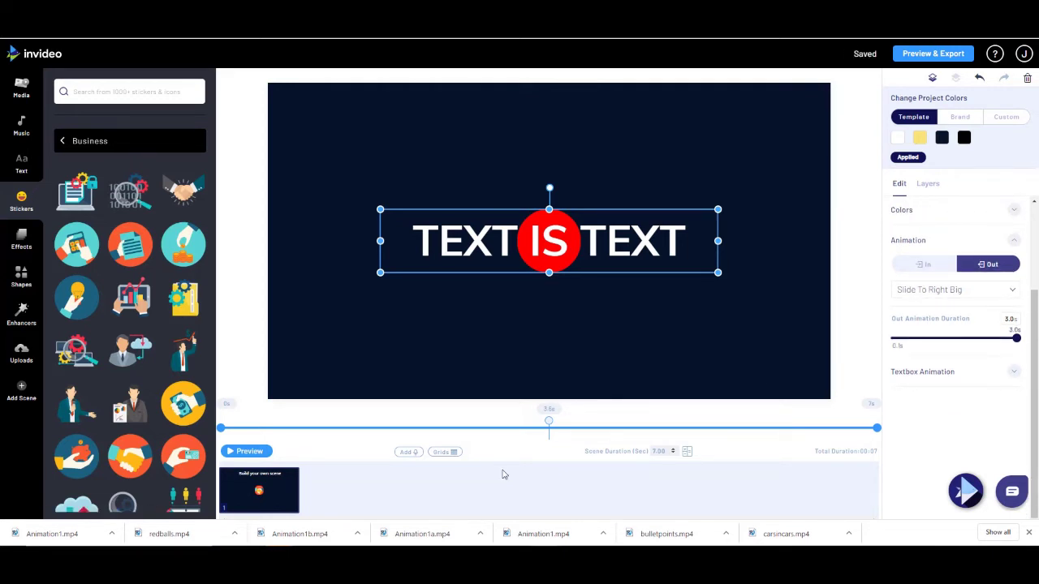
{"action": "left_click", "coordinate": [252, 454]}
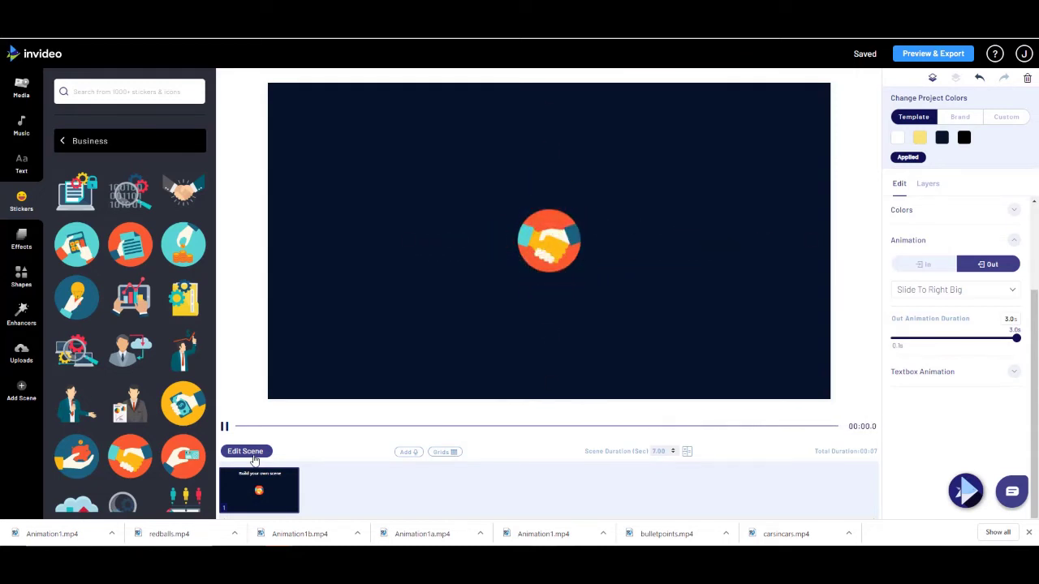
{"action": "left_click", "coordinate": [248, 451]}
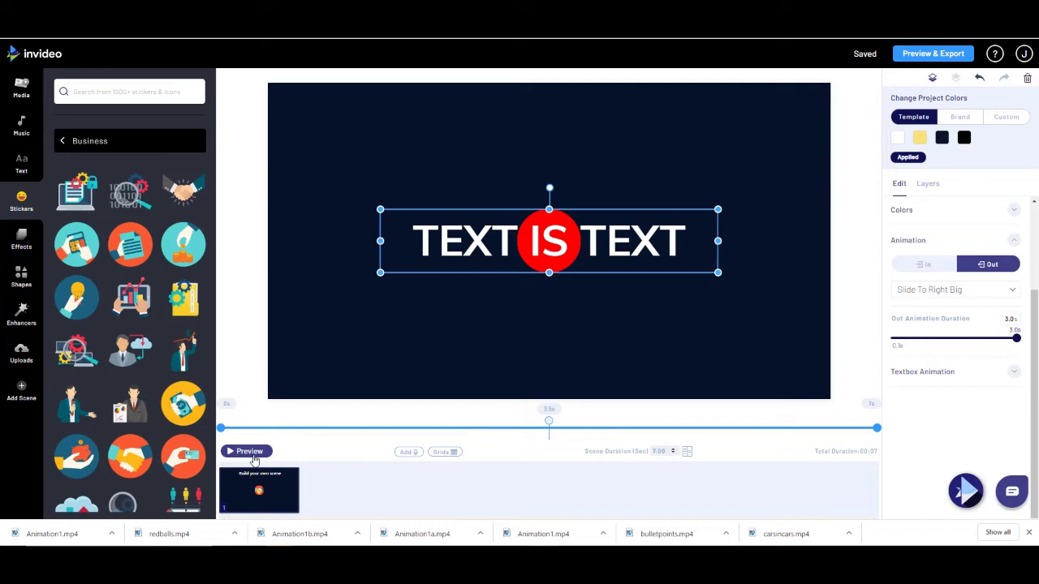
Duplicate the "TEXT IS TEXT" title and centre the copy exactly over the original.
{"action": "key", "text": "ctrl+c"}
{"action": "key", "text": "ctrl+v"}
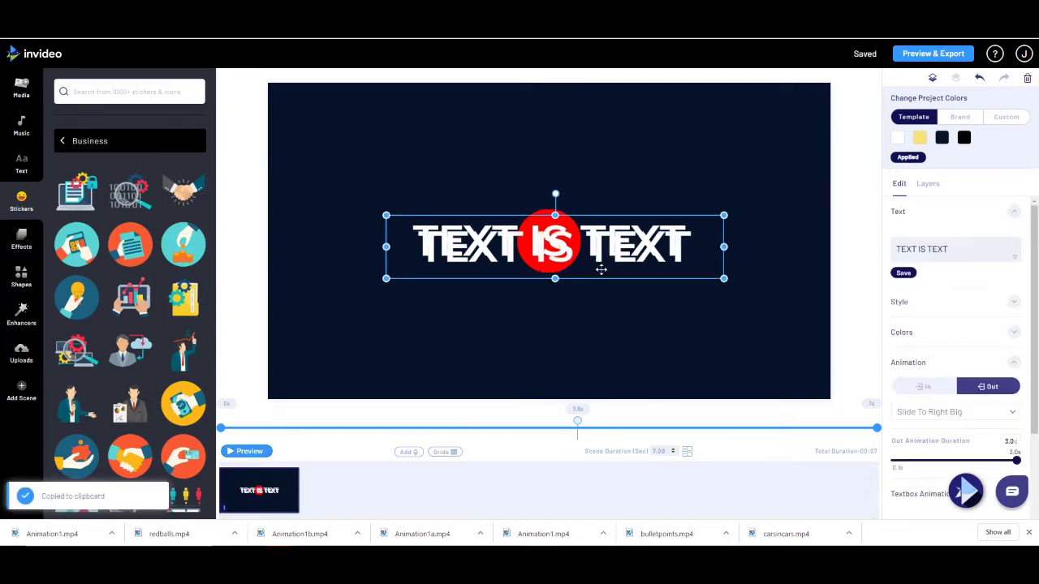
{"action": "left_click_drag", "start_coordinate": [599, 244], "coordinate": [591, 242]}
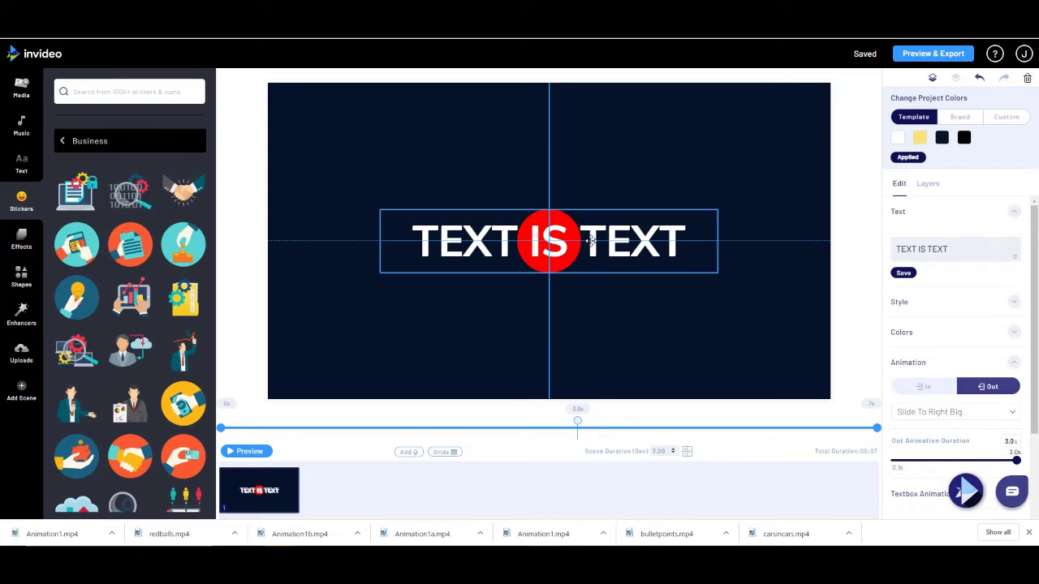
{"action": "left_click_drag", "start_coordinate": [591, 241], "coordinate": [590, 242]}
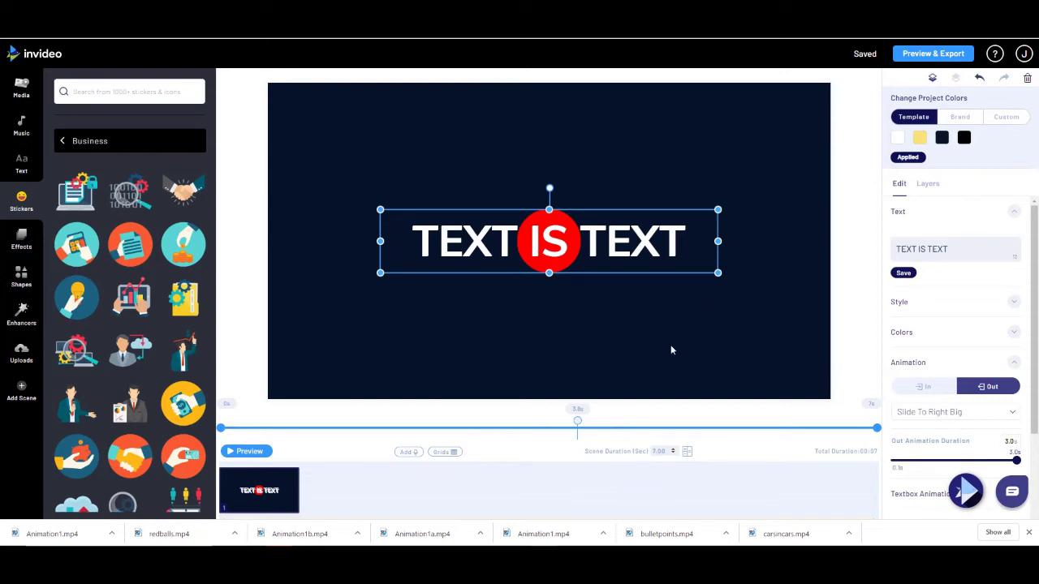
Set the duplicate title's entrance animation to Slide From Left Big with a 3.0 s duration.
{"action": "left_click", "coordinate": [927, 184]}
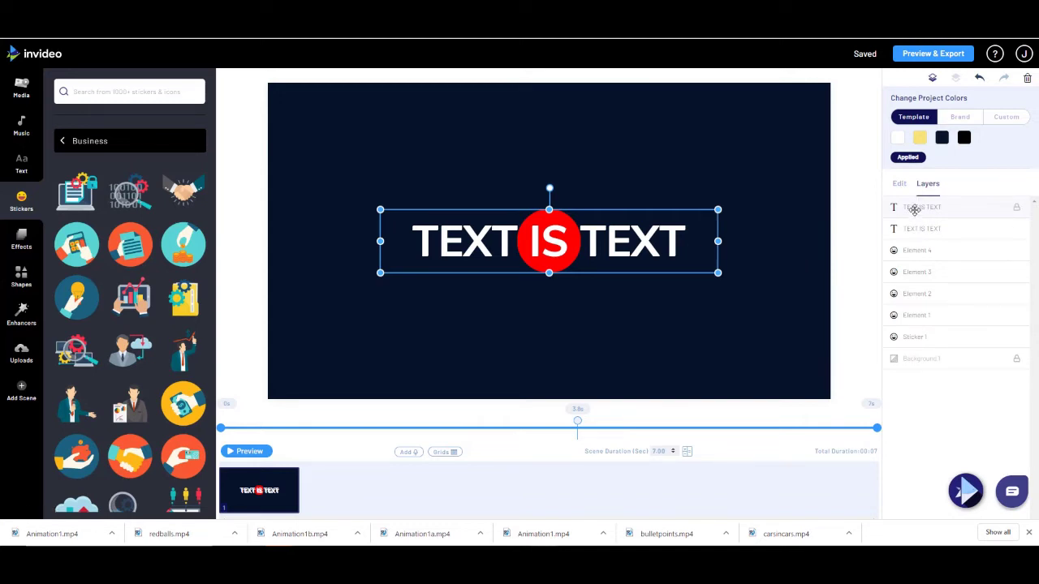
{"action": "left_click", "coordinate": [899, 184]}
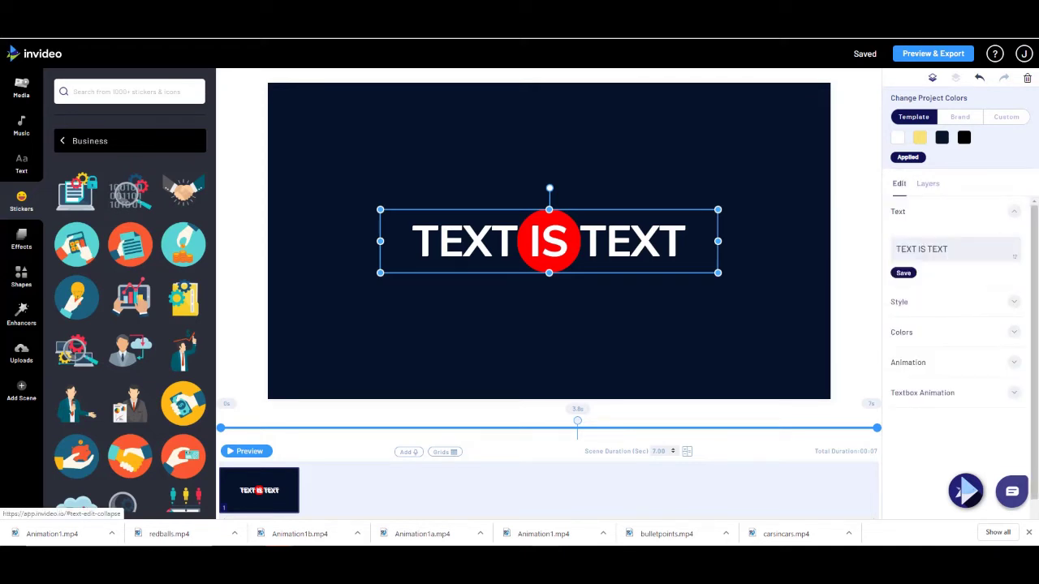
{"action": "left_click", "coordinate": [1019, 364]}
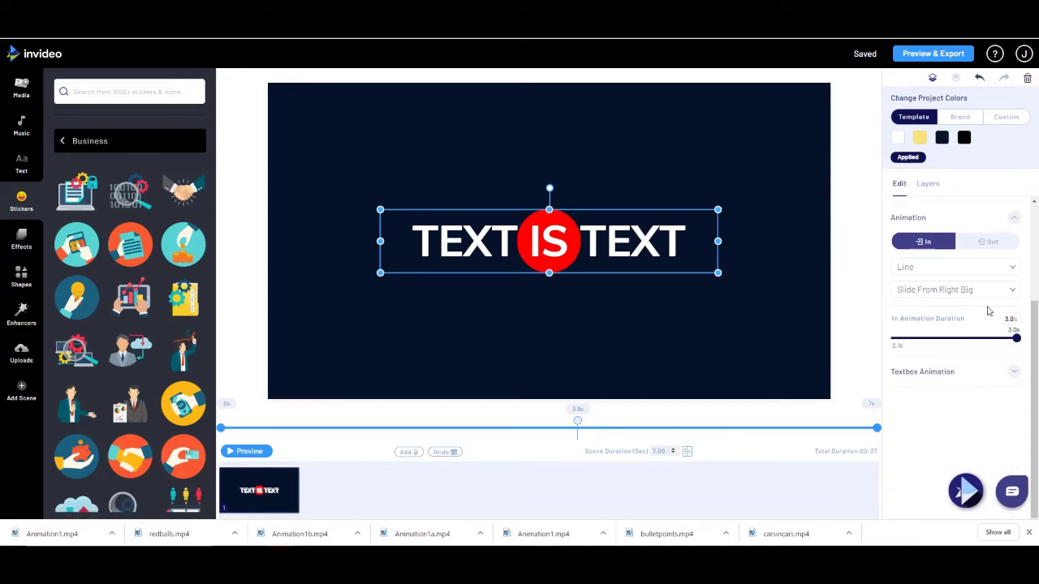
{"action": "left_click", "coordinate": [1017, 297]}
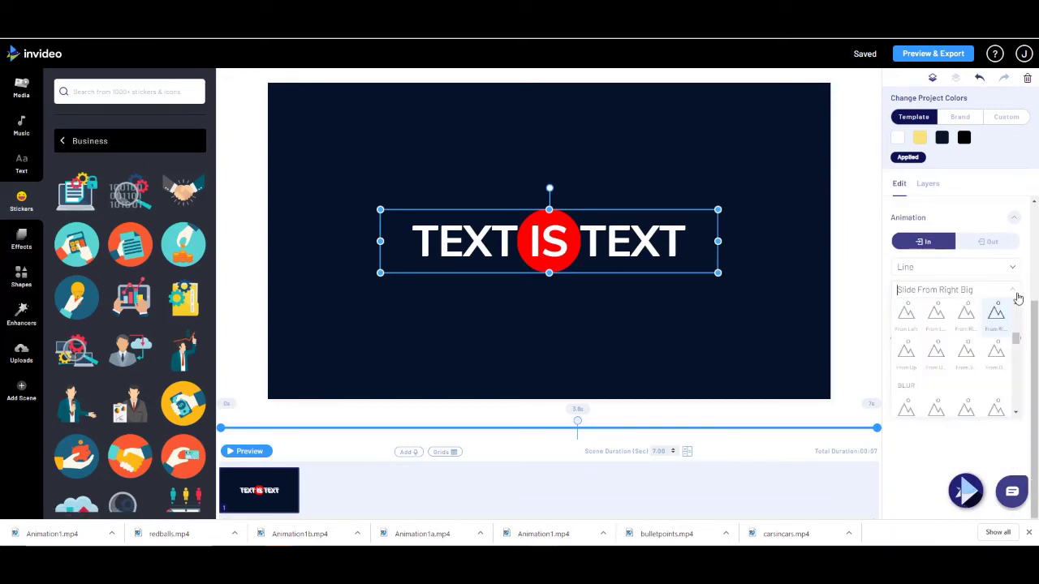
{"action": "left_click", "coordinate": [932, 320]}
{"action": "left_click_drag", "start_coordinate": [935, 348], "coordinate": [1034, 348]}
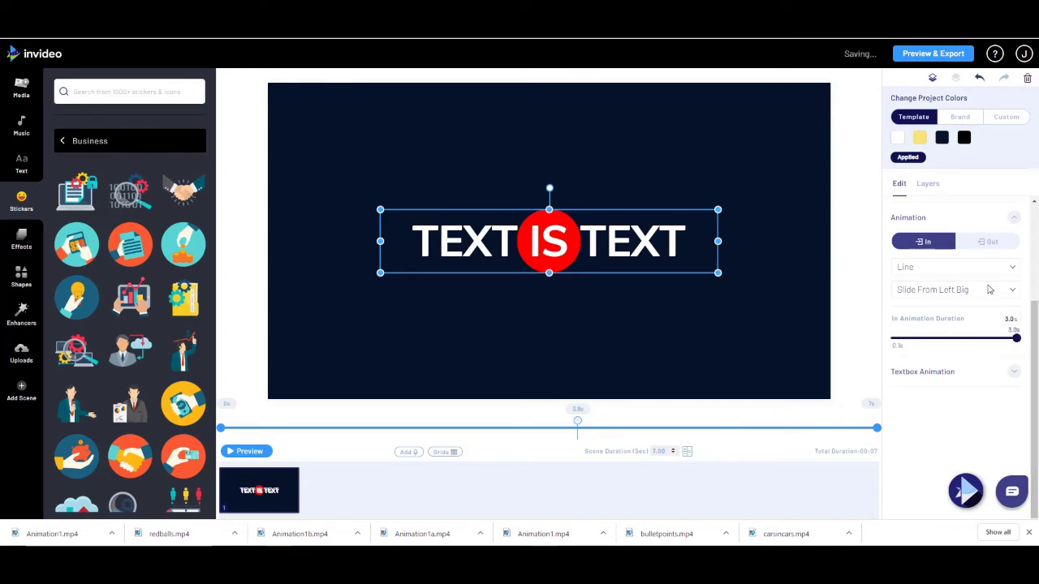
Set the duplicate title's exit animation to Slide To Left Big with a 3.0 s duration and preview the scene.
{"action": "left_click", "coordinate": [994, 242]}
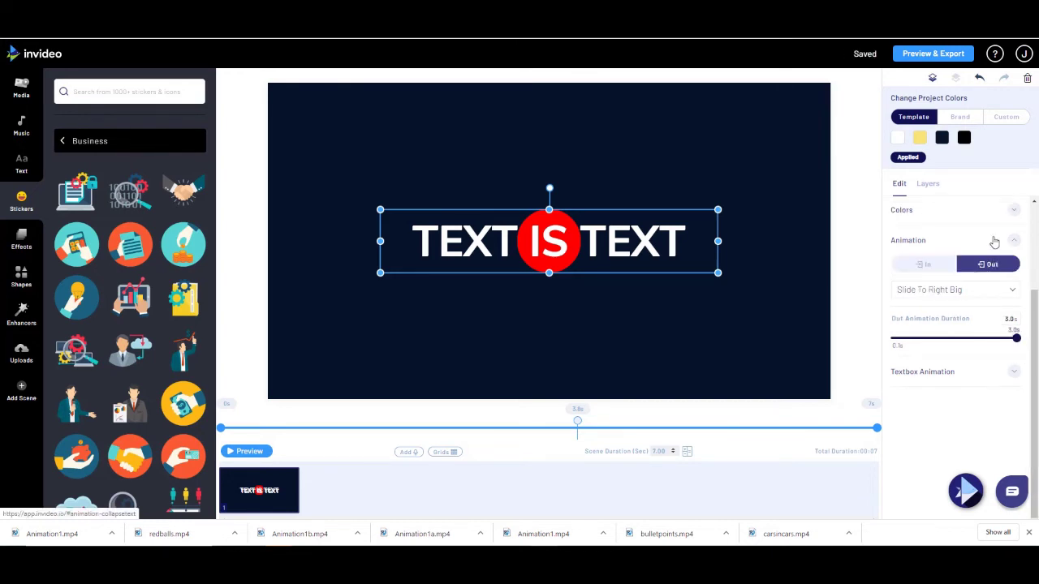
{"action": "left_click", "coordinate": [939, 292]}
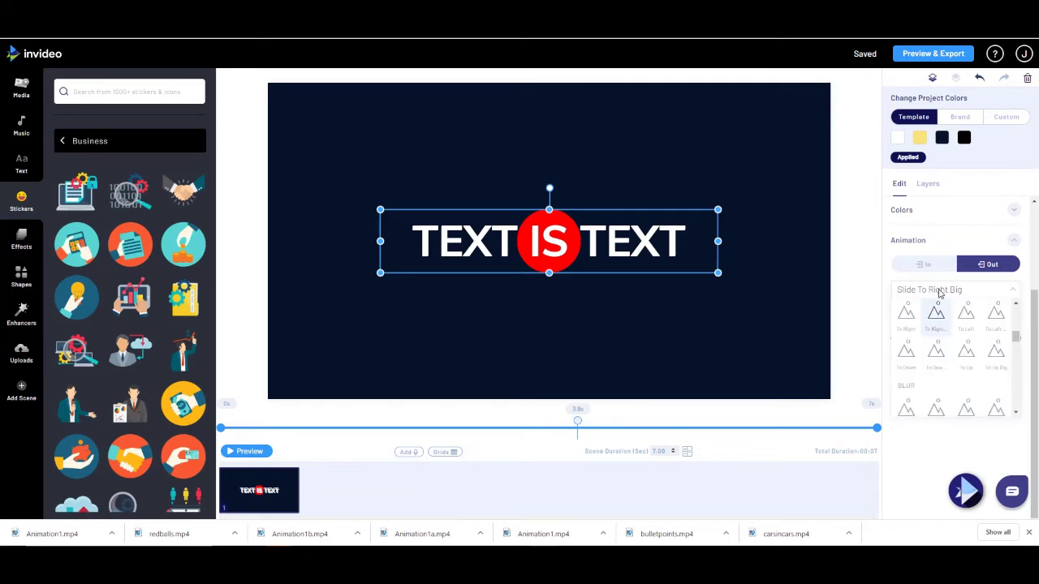
{"action": "left_click", "coordinate": [993, 321]}
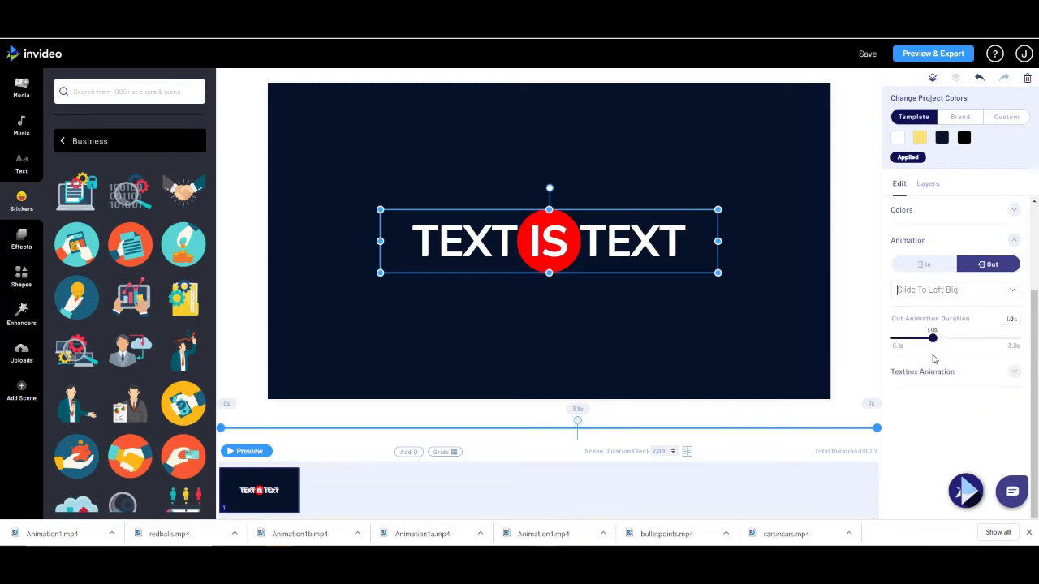
{"action": "left_click_drag", "start_coordinate": [940, 342], "coordinate": [1020, 339]}
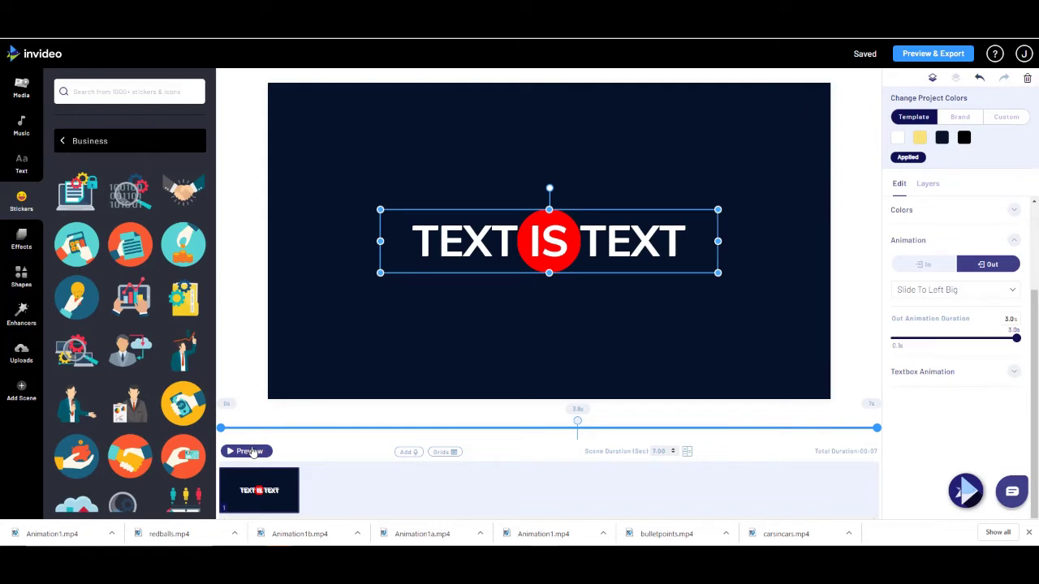
{"action": "left_click", "coordinate": [251, 452]}
Add the thick straight horizontal line shape from the Line category to the scene.
{"action": "left_click", "coordinate": [28, 285]}
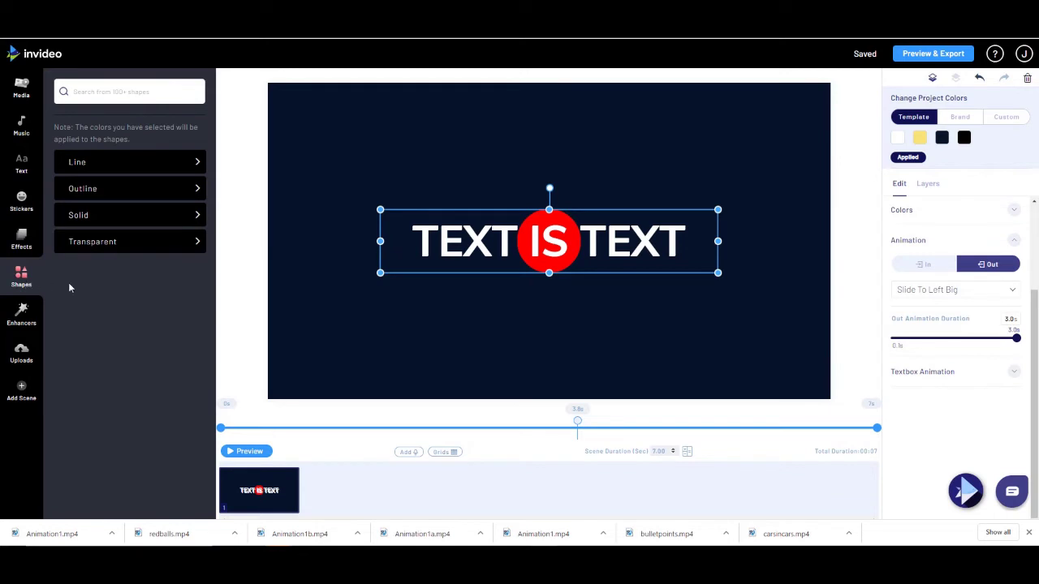
{"action": "left_click", "coordinate": [119, 164]}
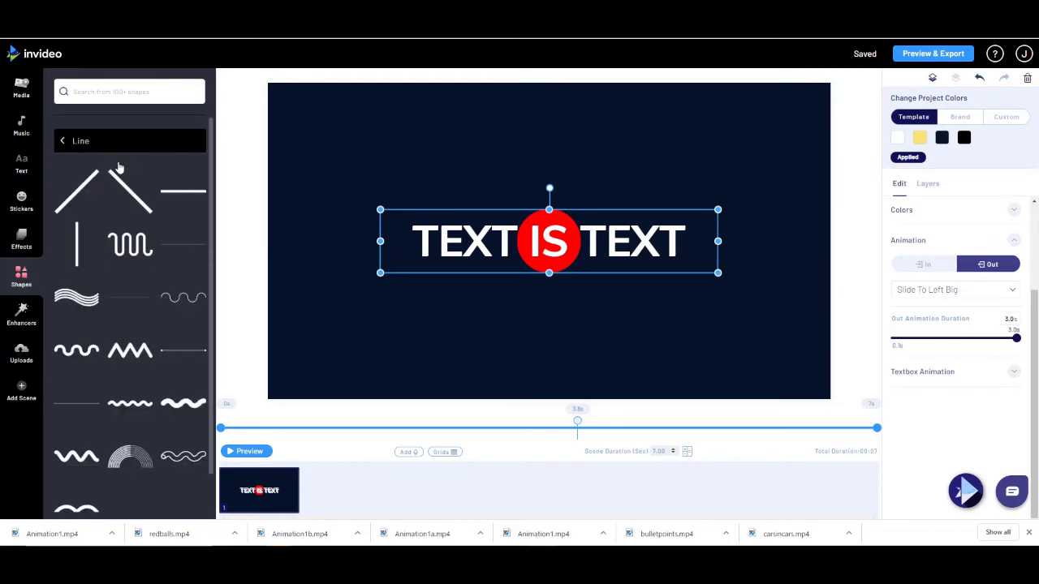
{"action": "left_click", "coordinate": [179, 192]}
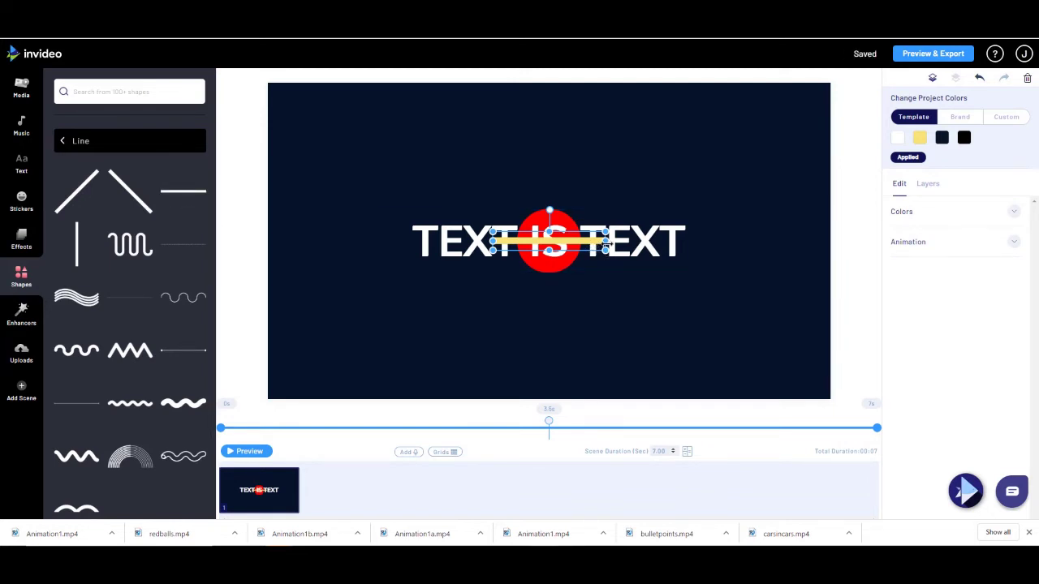
Stretch the yellow line to the full width of the title and move it down to just beneath the red circle.
{"action": "left_click_drag", "start_coordinate": [606, 244], "coordinate": [687, 248]}
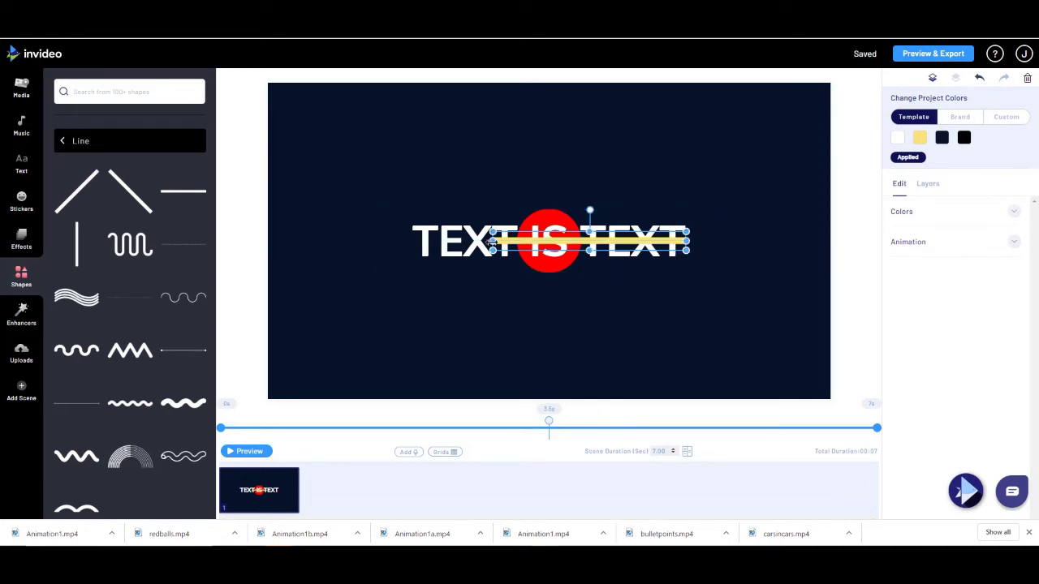
{"action": "left_click_drag", "start_coordinate": [492, 242], "coordinate": [413, 242]}
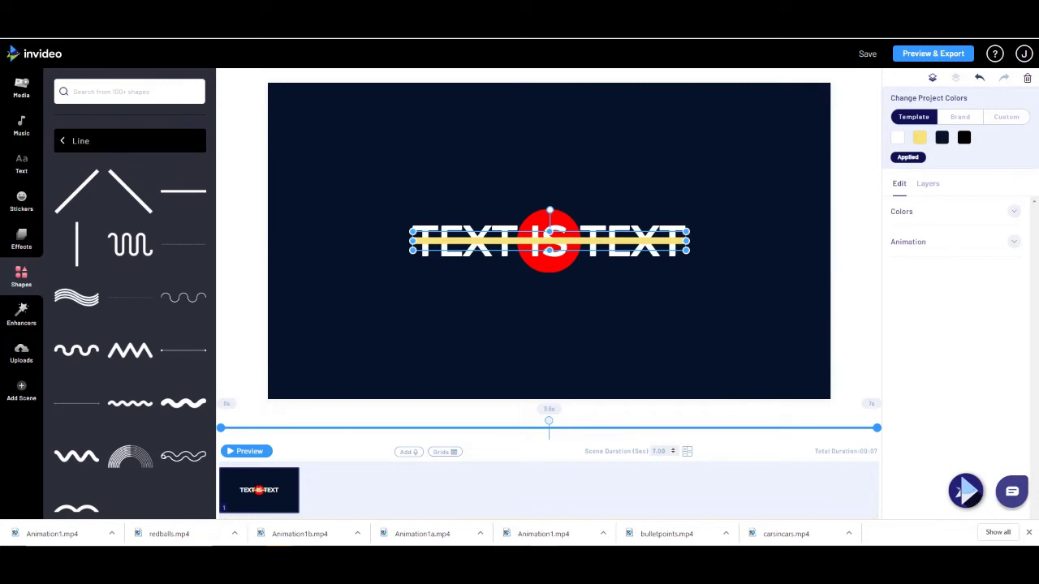
{"action": "key", "text": "Down"}
{"action": "key", "text": "Down"}
{"action": "key", "text": "Down"}
{"action": "key", "text": "Down"}
{"action": "key", "text": "Down"}
{"action": "key", "text": "Down"}
{"action": "key", "text": "Down"}
{"action": "key", "text": "Down"}
{"action": "key", "text": "Down"}
{"action": "key", "text": "Down"}
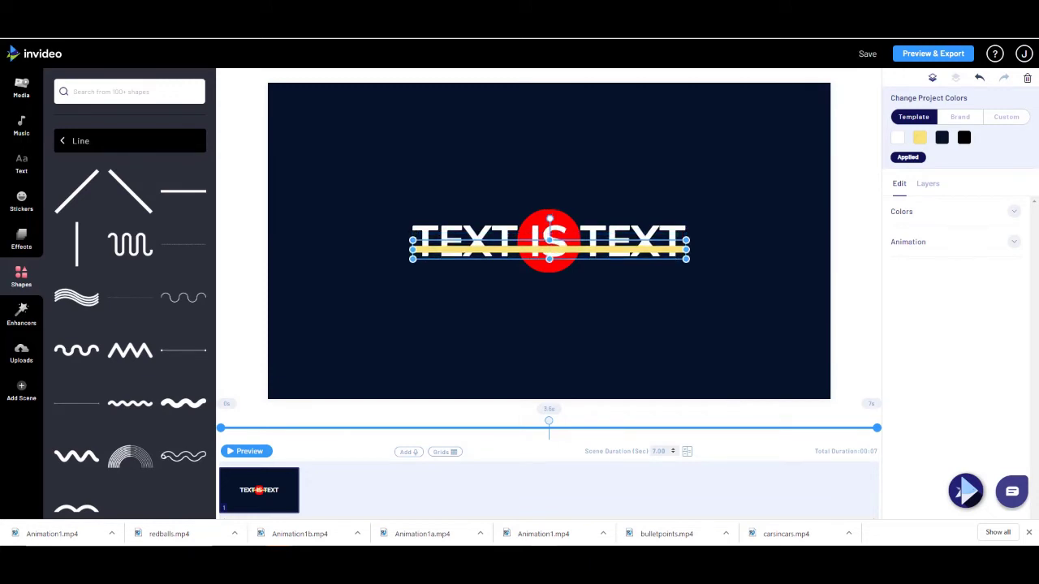
{"action": "key", "text": "Down"}
{"action": "key", "text": "Down"}
{"action": "key", "text": "Down"}
{"action": "key", "text": "Down"}
{"action": "key", "text": "Down"}
{"action": "key", "text": "Down"}
{"action": "key", "text": "Down"}
{"action": "key", "text": "Down"}
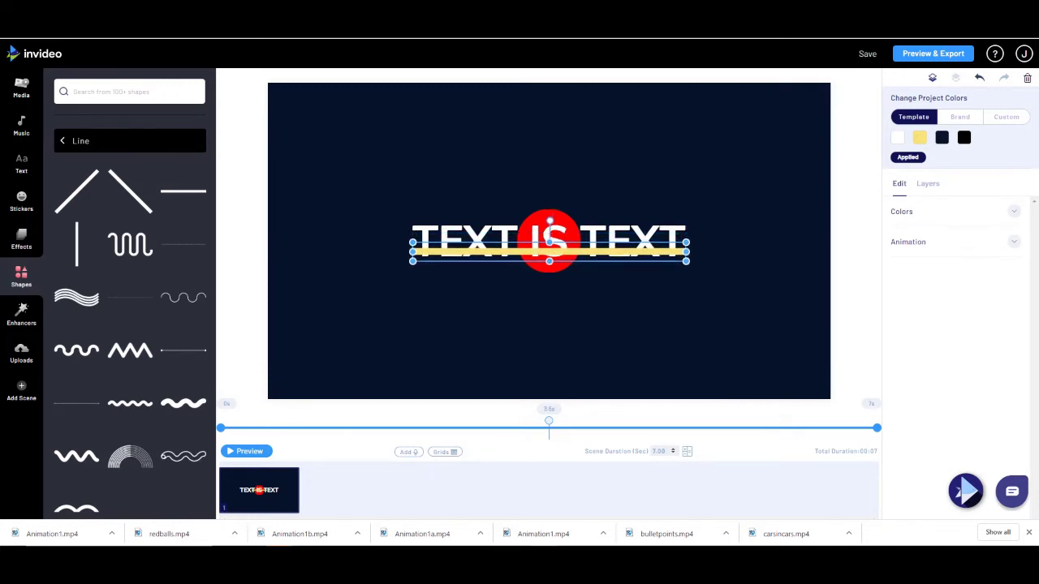
{"action": "key", "text": "Down"}
{"action": "key", "text": "Down"}
{"action": "key", "text": "Down"}
{"action": "key", "text": "Down"}
{"action": "key", "text": "Down"}
{"action": "key", "text": "Down"}
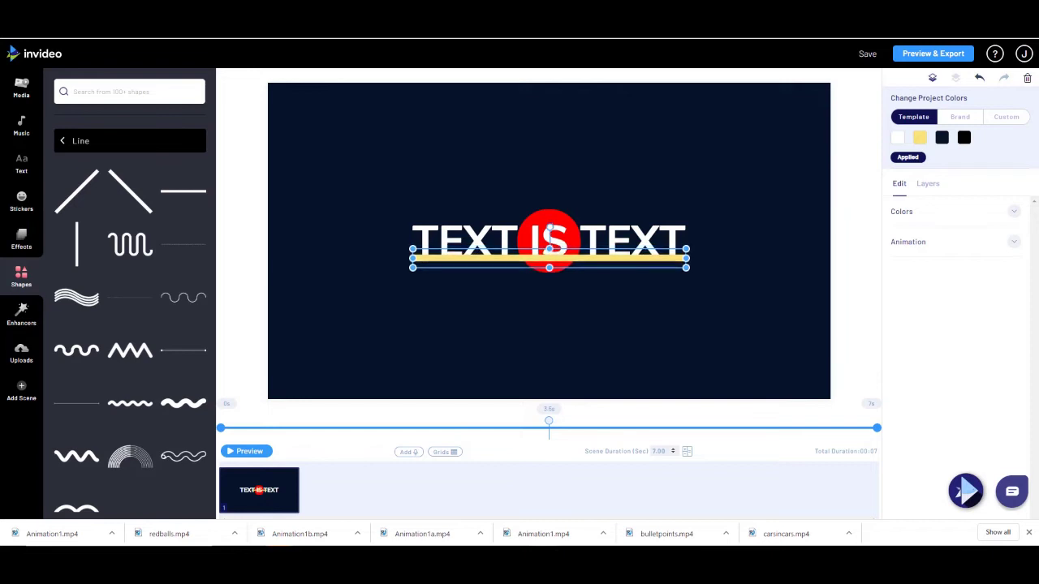
{"action": "key", "text": "Down"}
{"action": "key", "text": "Down"}
{"action": "key", "text": "Down"}
{"action": "key", "text": "Down"}
{"action": "key", "text": "Down"}
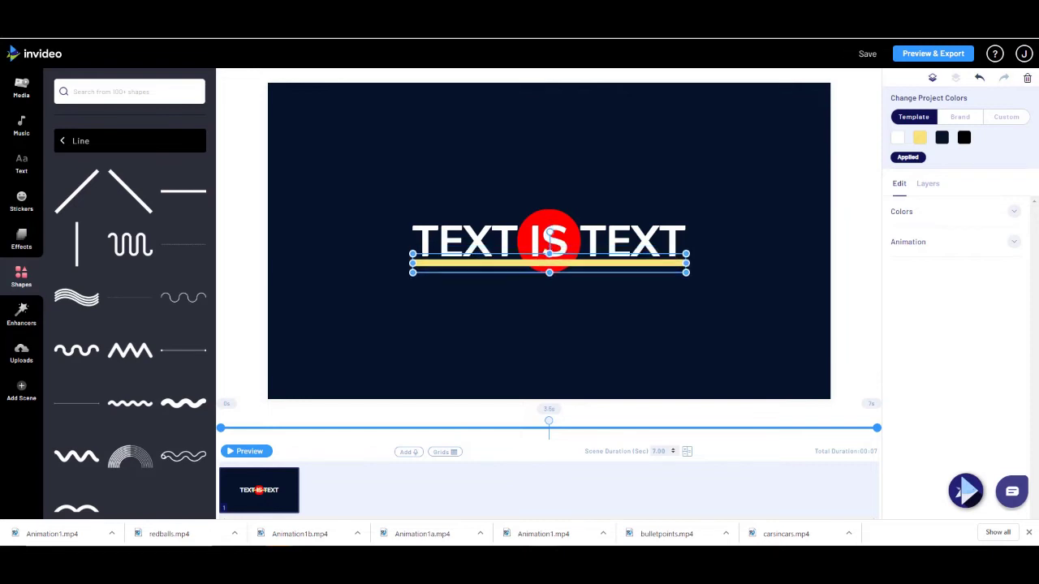
{"action": "key", "text": "Down"}
{"action": "key", "text": "Down"}
{"action": "key", "text": "Down"}
{"action": "key", "text": "Down"}
{"action": "key", "text": "Down"}
{"action": "key", "text": "Down"}
{"action": "key", "text": "Down"}
{"action": "key", "text": "Down"}
{"action": "key", "text": "Down"}
{"action": "key", "text": "Down"}
{"action": "key", "text": "Down"}
{"action": "key", "text": "Down"}
{"action": "key", "text": "Down"}
{"action": "key", "text": "Down"}
{"action": "key", "text": "Down"}
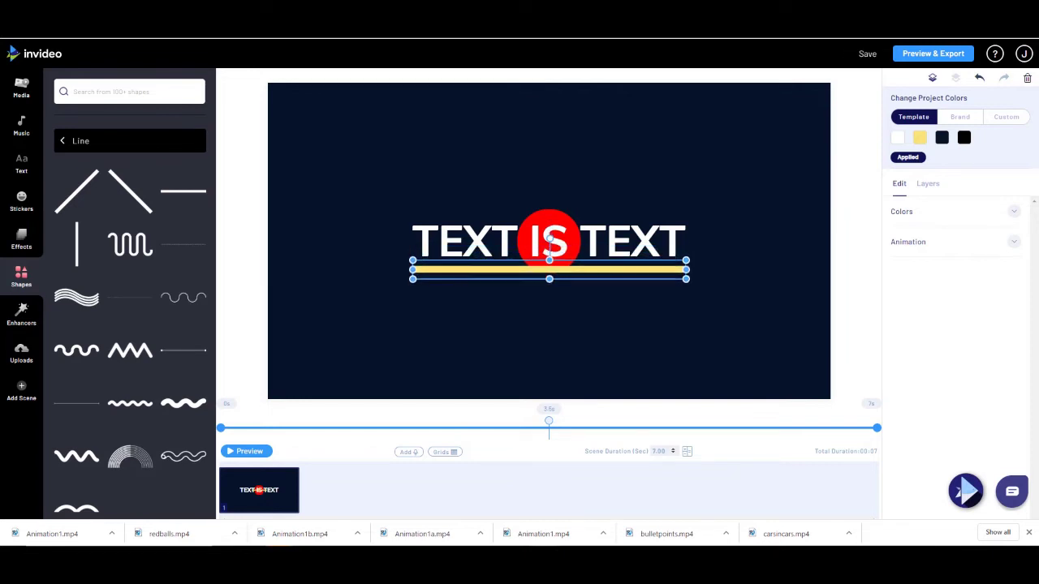
{"action": "key", "text": "Down"}
{"action": "key", "text": "Down"}
{"action": "key", "text": "Down"}
{"action": "key", "text": "Down"}
{"action": "key", "text": "Down"}
{"action": "key", "text": "Down"}
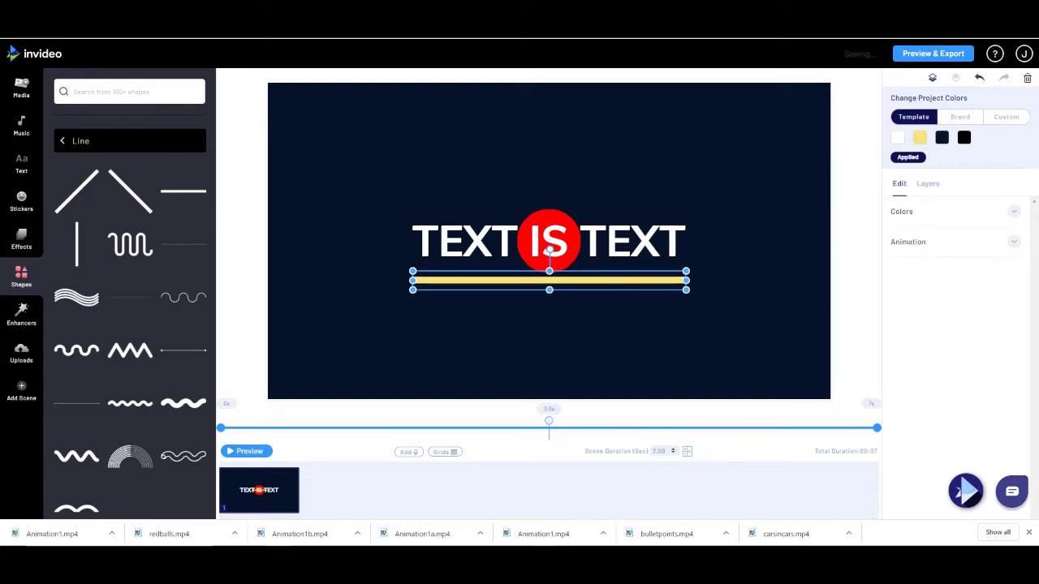
{"action": "key", "text": "Down"}
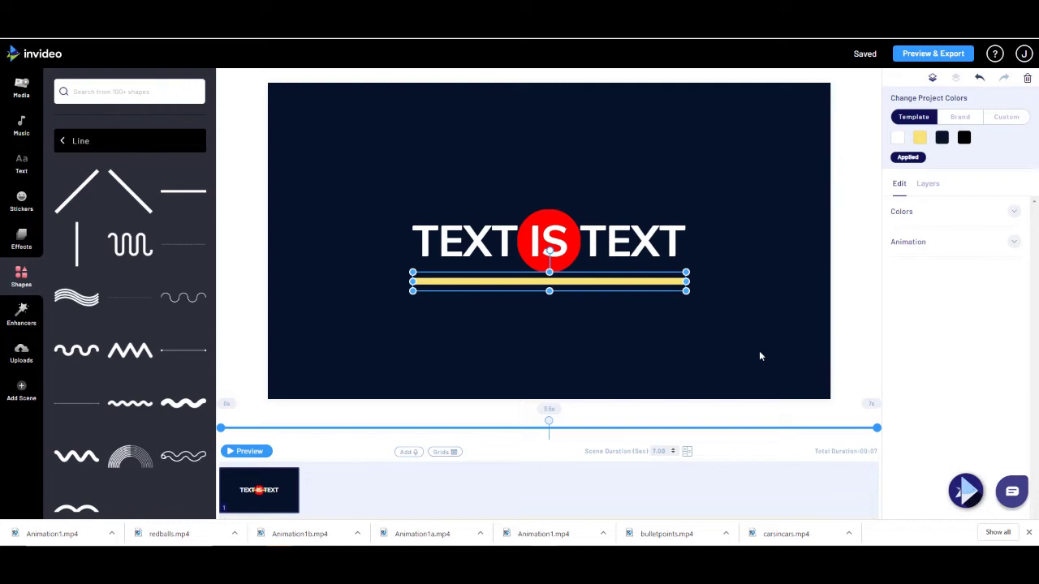
Set the yellow line's entrance animation to Fade In with a 3.0 s duration.
{"action": "left_click", "coordinate": [1012, 243]}
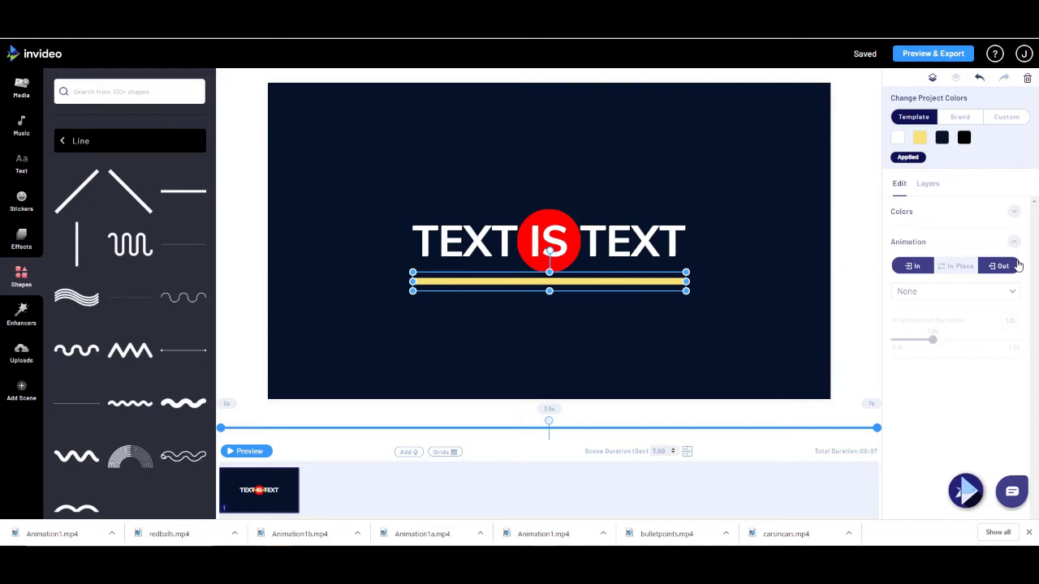
{"action": "left_click", "coordinate": [974, 294]}
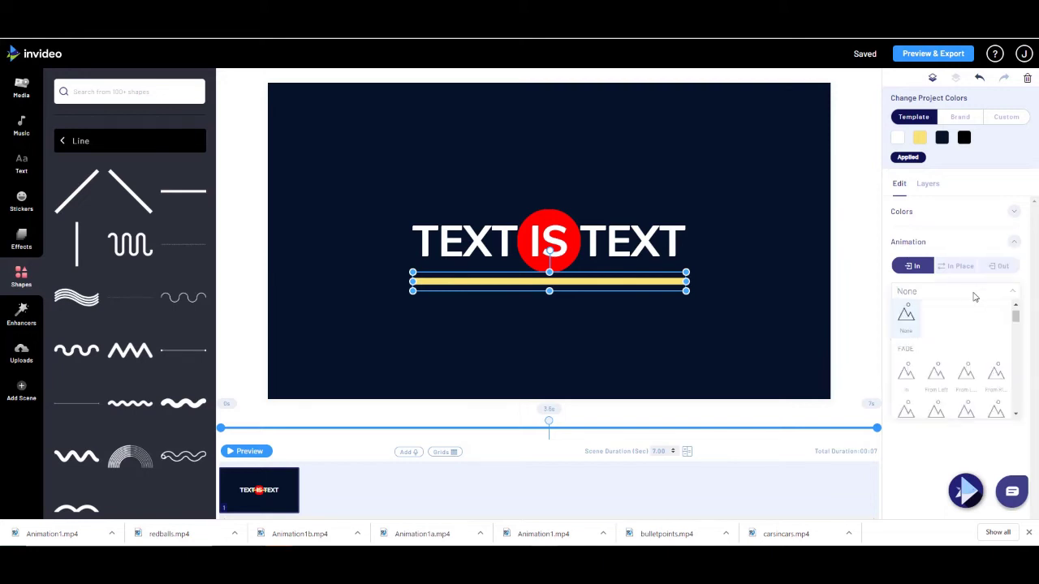
{"action": "scroll", "coordinate": [966, 325], "scroll_direction": "down", "scroll_amount": 3}
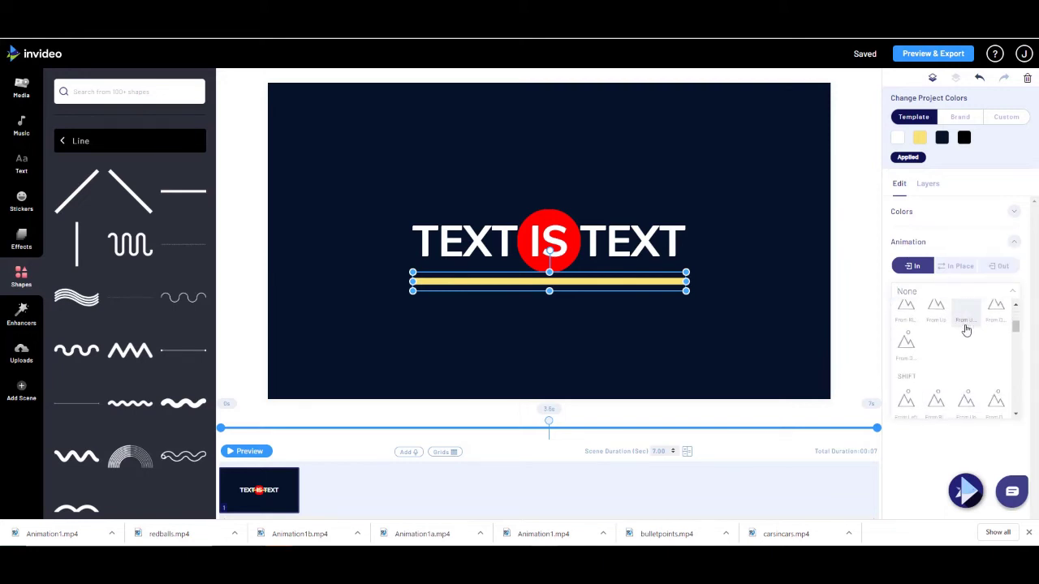
{"action": "scroll", "coordinate": [966, 333], "scroll_direction": "up", "scroll_amount": 3}
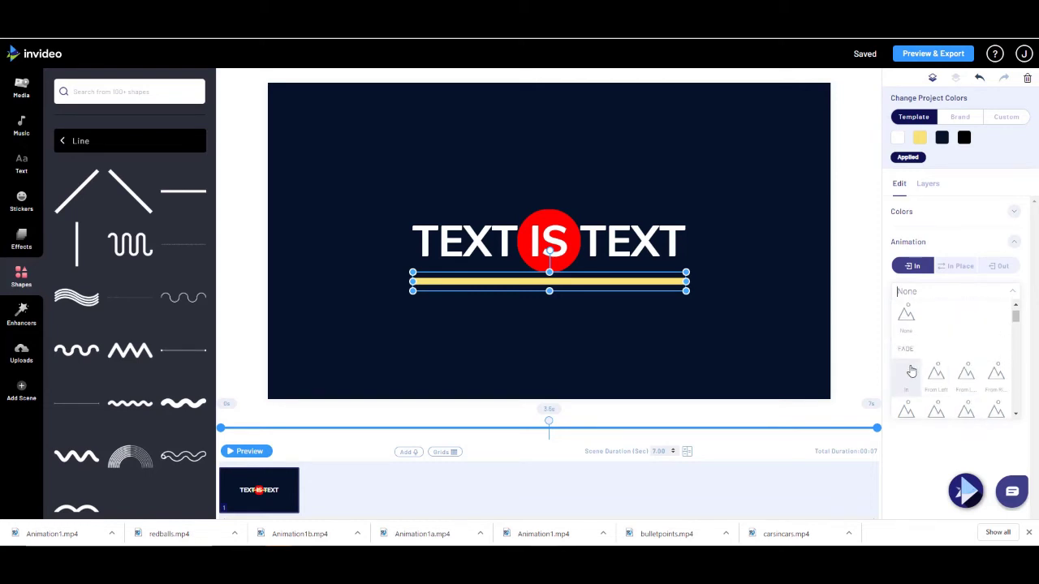
{"action": "left_click", "coordinate": [909, 371]}
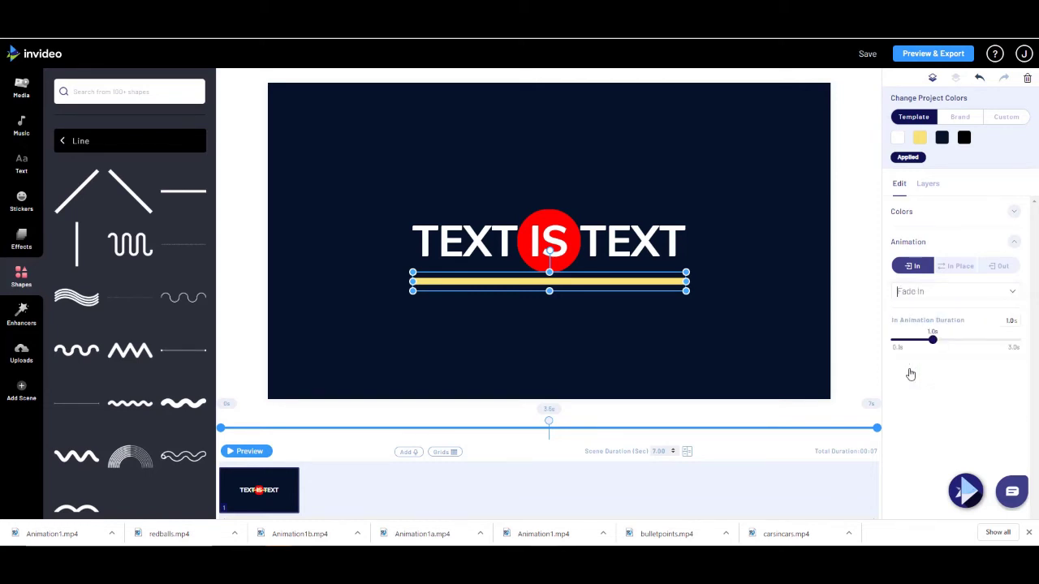
{"action": "left_click_drag", "start_coordinate": [937, 347], "coordinate": [1019, 343]}
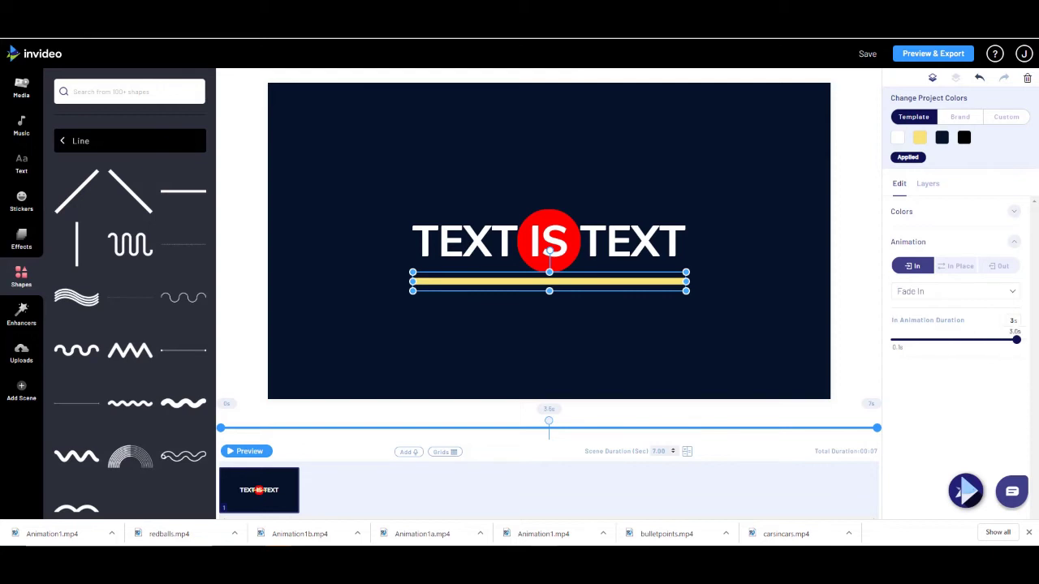
Set the yellow line's exit animation to Fade Out with a 3.0 s duration and preview the scene.
{"action": "left_click", "coordinate": [1006, 267]}
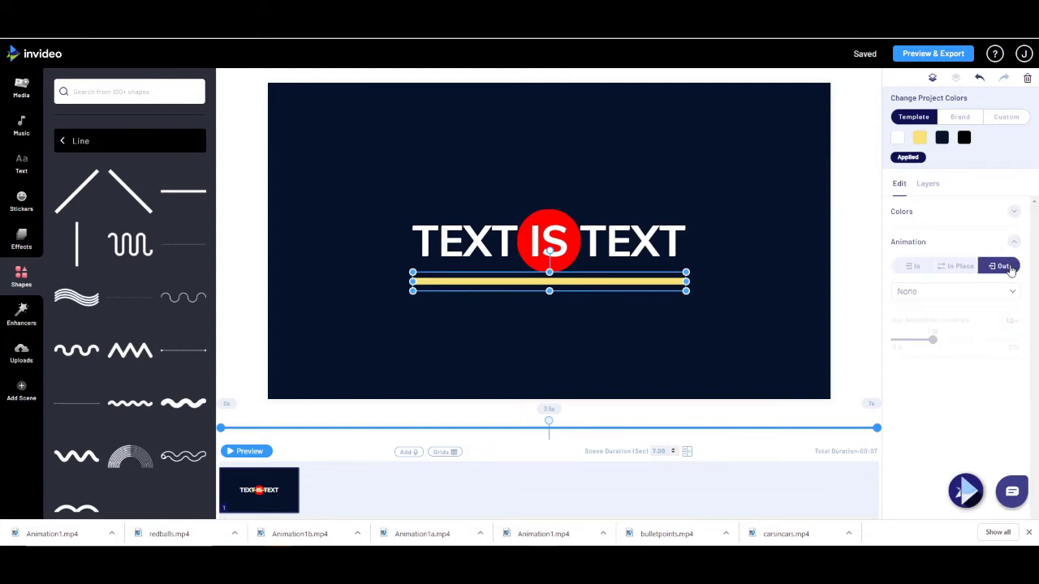
{"action": "left_click", "coordinate": [983, 298]}
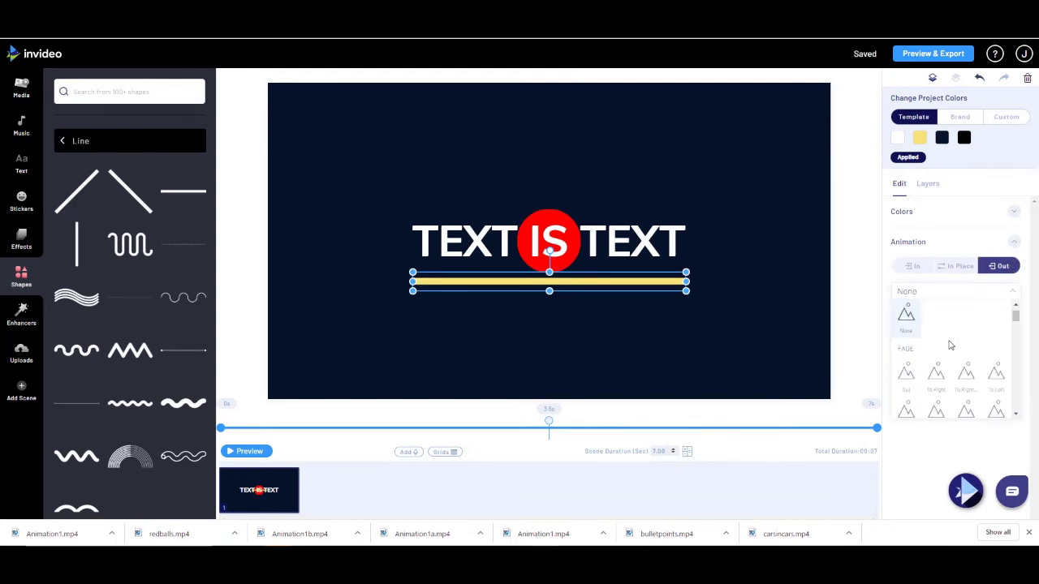
{"action": "scroll", "coordinate": [951, 370], "scroll_direction": "down", "scroll_amount": 1}
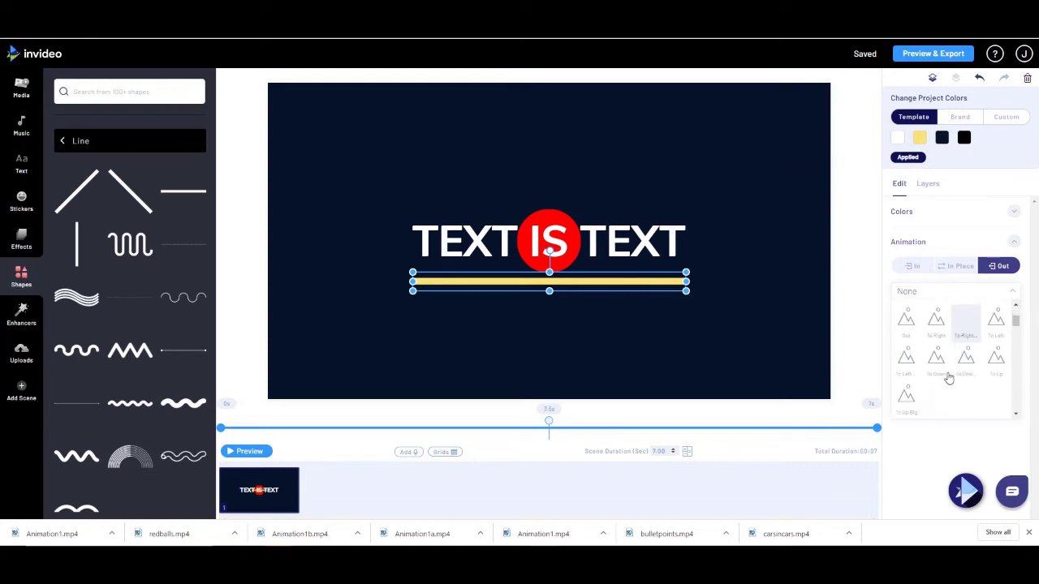
{"action": "left_click", "coordinate": [907, 324]}
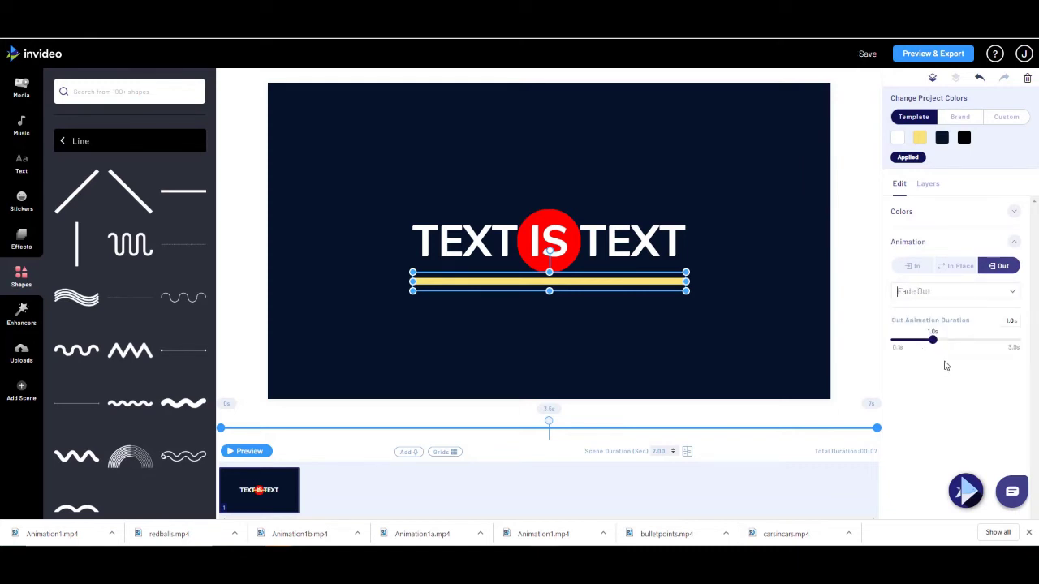
{"action": "left_click_drag", "start_coordinate": [932, 340], "coordinate": [1033, 348]}
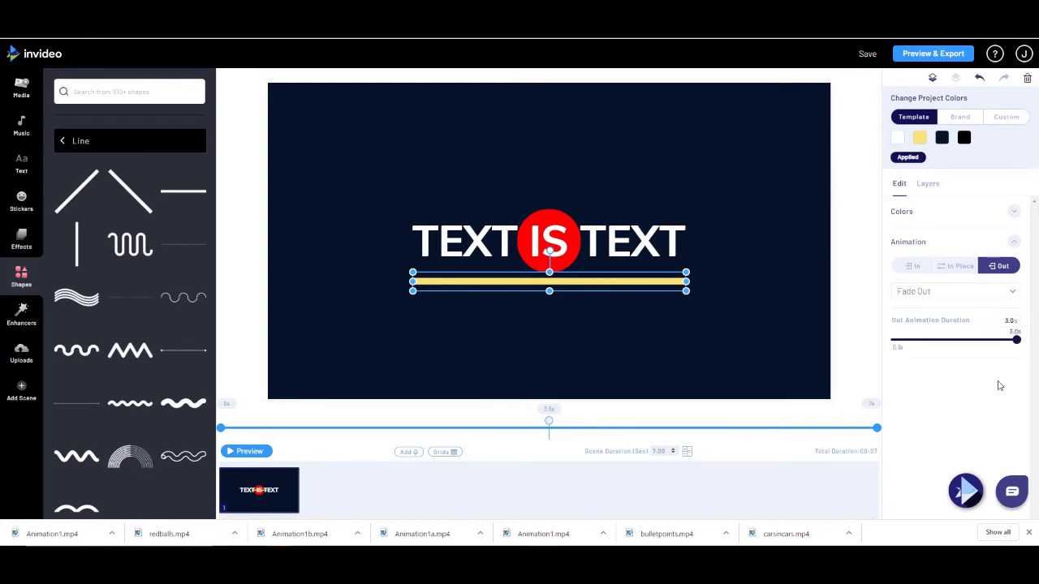
{"action": "left_click", "coordinate": [249, 451]}
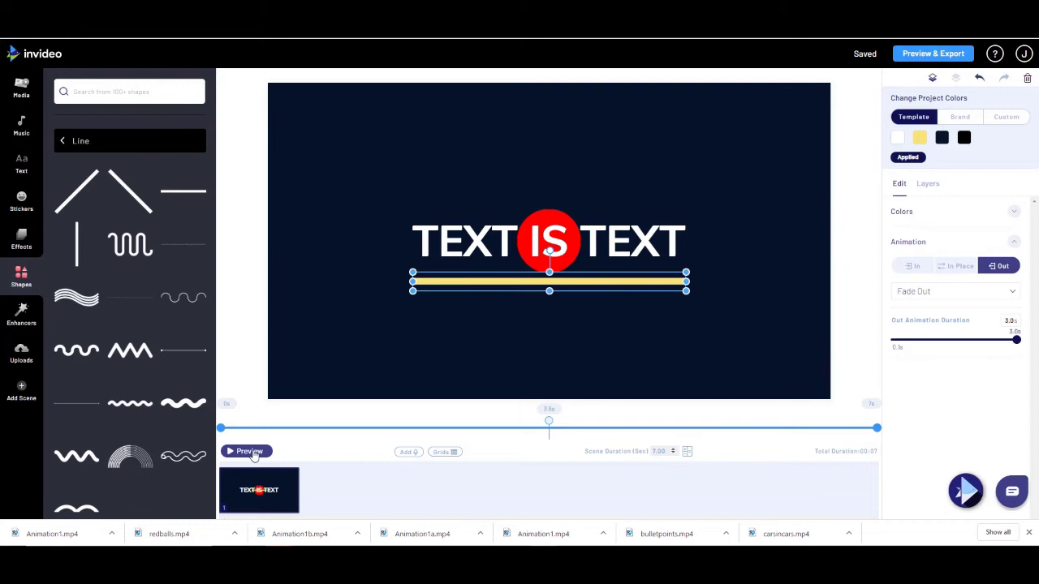
Add the wide, solid-bordered rounded rectangle from the Outline shape category to the scene.
{"action": "left_click", "coordinate": [65, 143]}
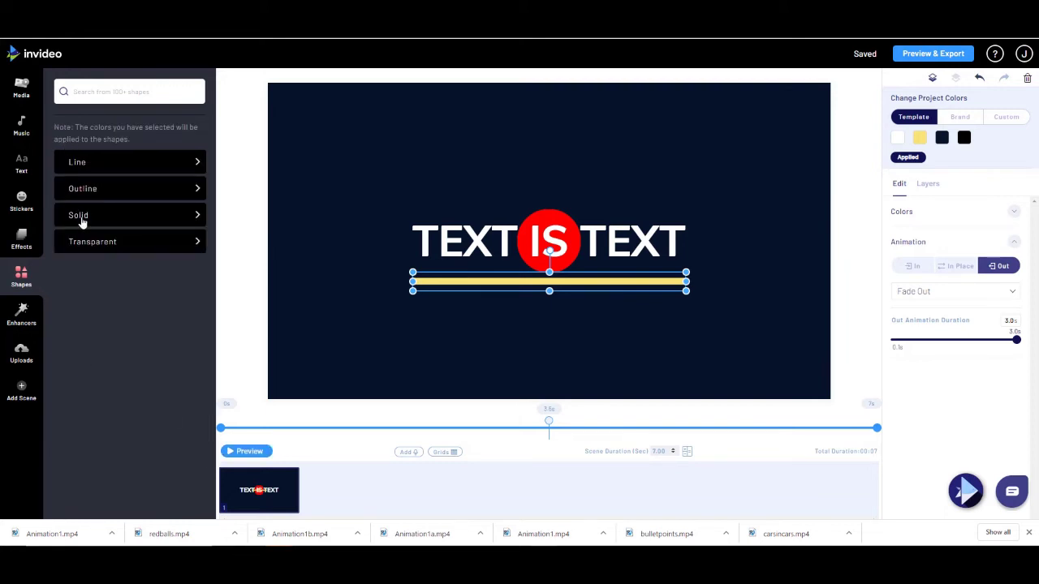
{"action": "left_click", "coordinate": [90, 242]}
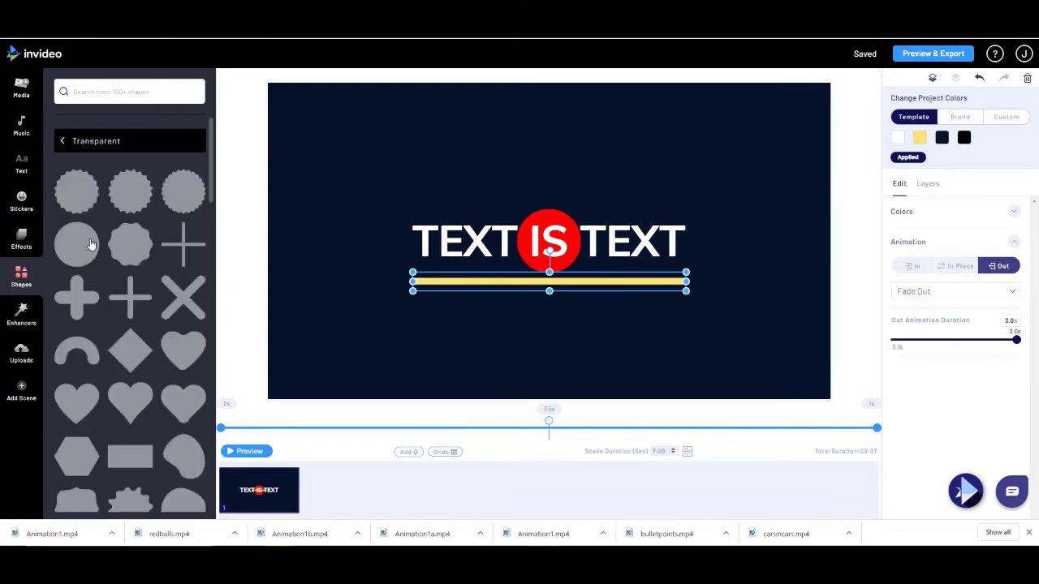
{"action": "scroll", "coordinate": [91, 244], "scroll_direction": "down", "scroll_amount": 2}
{"action": "scroll", "coordinate": [89, 227], "scroll_direction": "up", "scroll_amount": 1}
{"action": "left_click", "coordinate": [63, 141]}
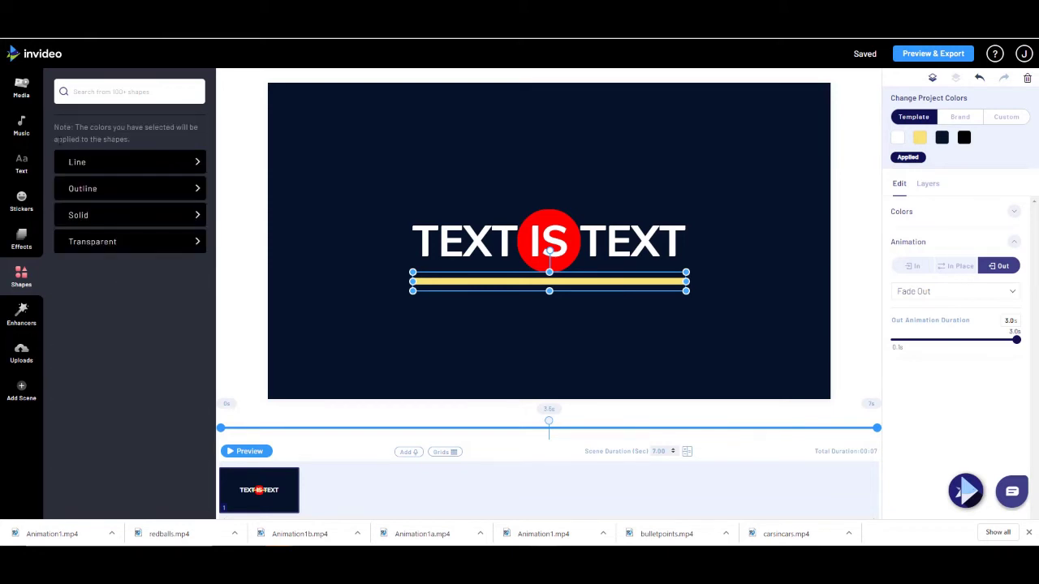
{"action": "left_click", "coordinate": [89, 188]}
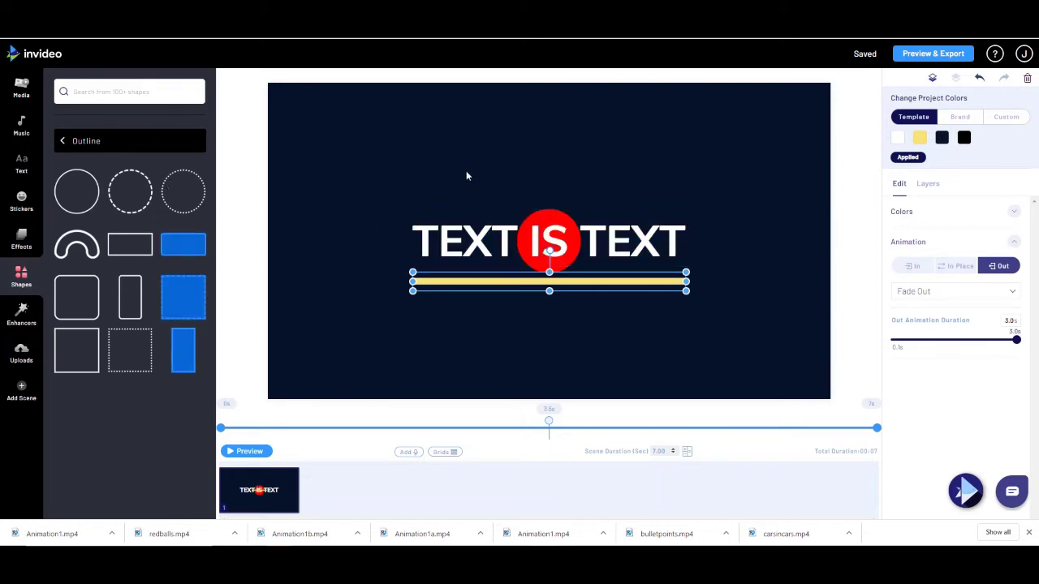
{"action": "left_click", "coordinate": [183, 245]}
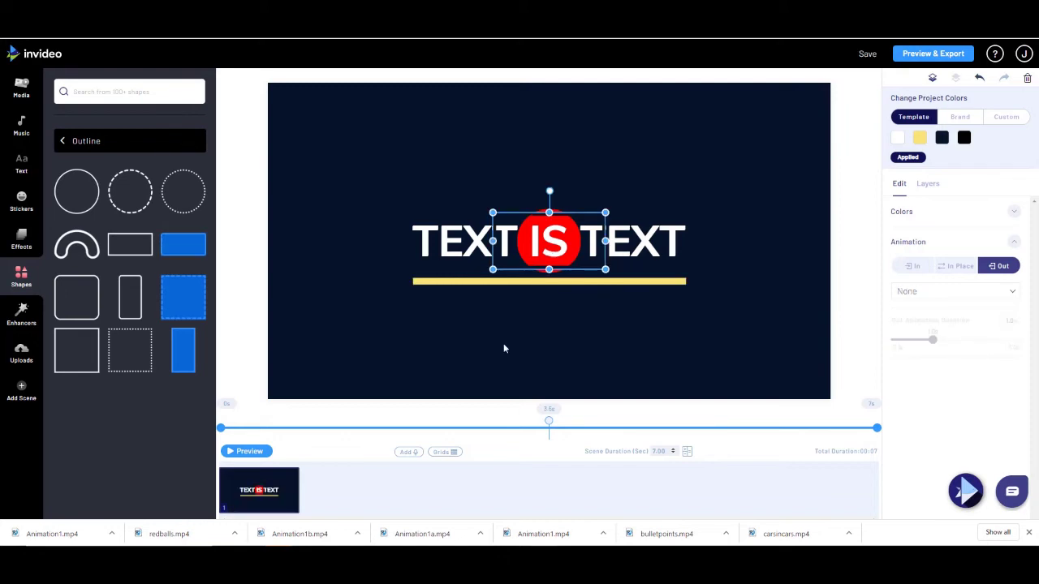
Change the rounded rectangle outline's color to the preset red.
{"action": "left_click", "coordinate": [901, 210]}
{"action": "left_click", "coordinate": [898, 233]}
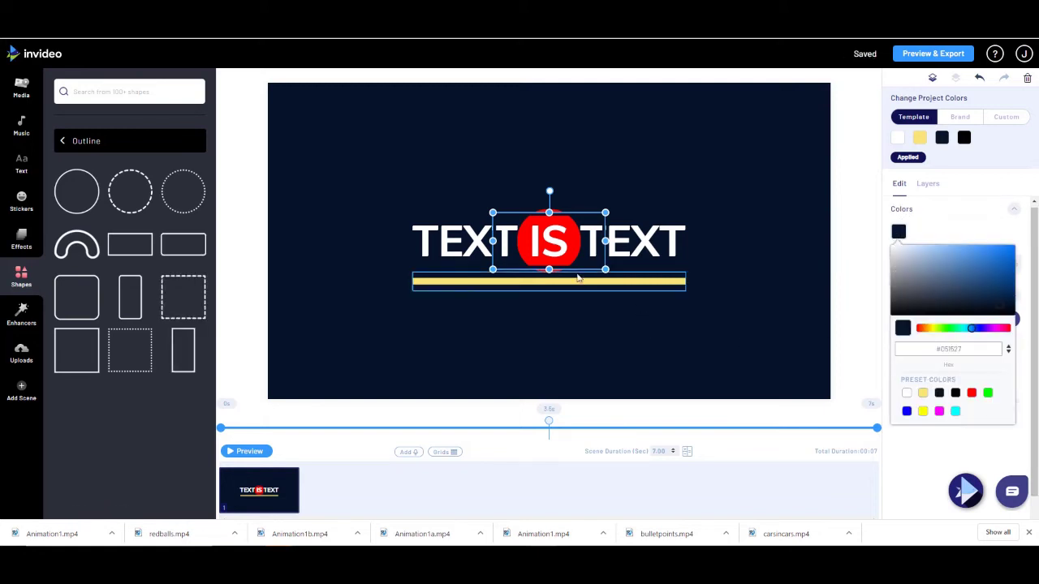
{"action": "left_click", "coordinate": [972, 394]}
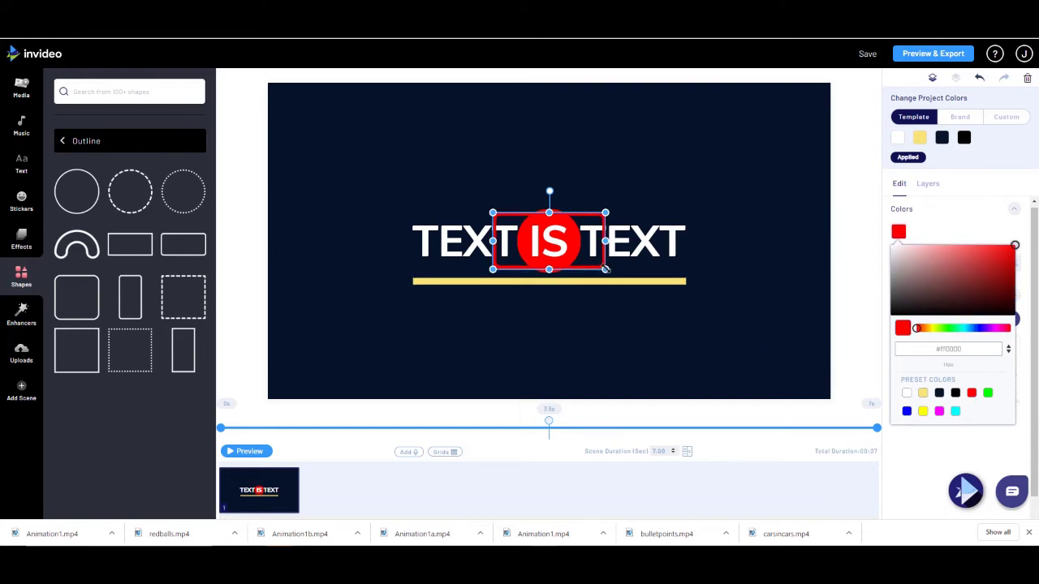
Enlarge the red rounded rectangle to frame the title and line, centre it around the title, and preview the scene.
{"action": "left_click_drag", "start_coordinate": [606, 269], "coordinate": [698, 323]}
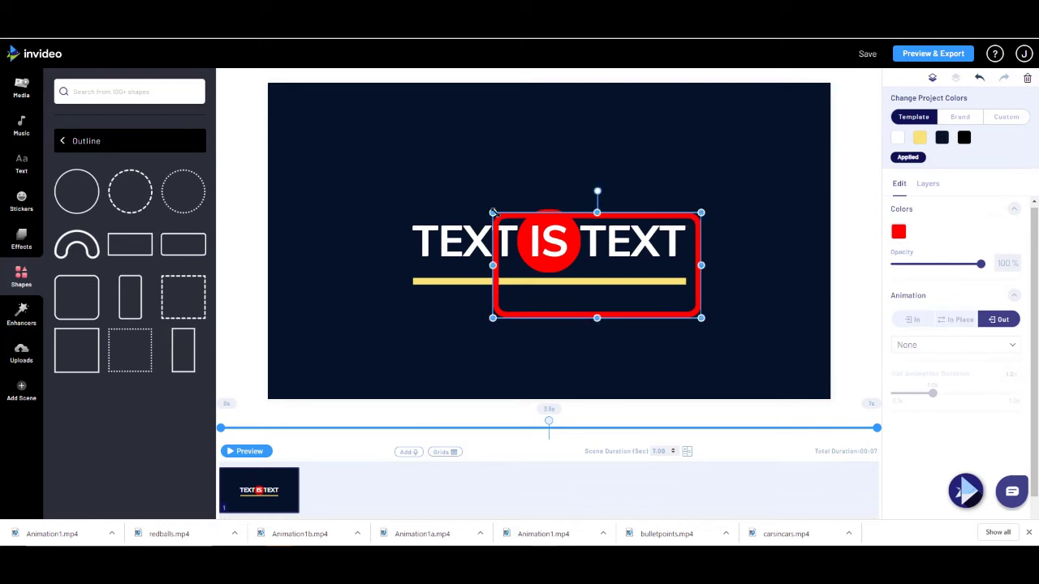
{"action": "left_click_drag", "start_coordinate": [493, 212], "coordinate": [377, 181]}
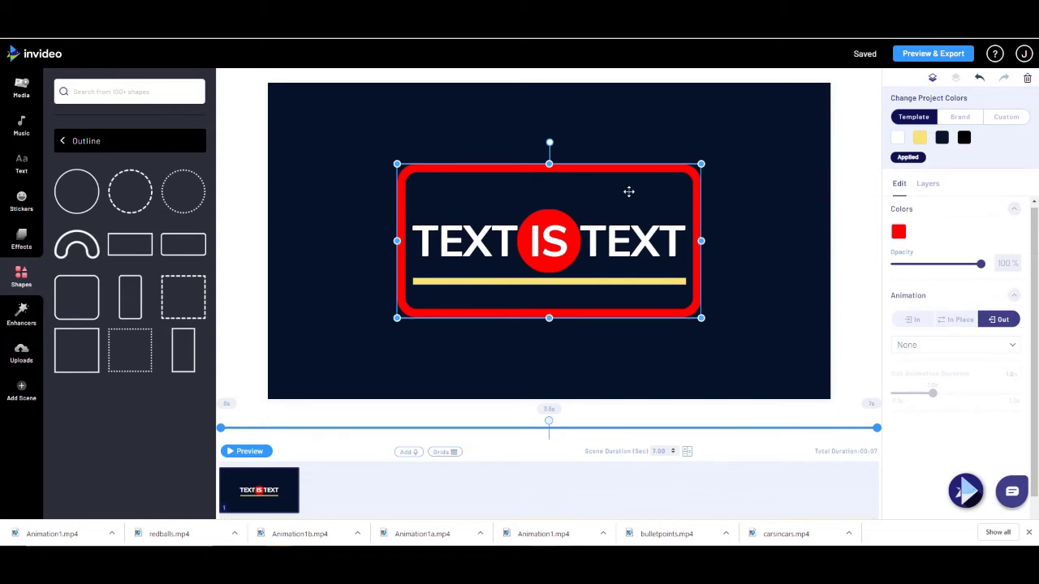
{"action": "mouse_move", "coordinate": [629, 192]}
{"action": "left_mouse_down"}
{"action": "mouse_move", "coordinate": [638, 192]}
{"action": "mouse_move", "coordinate": [626, 191]}
{"action": "left_mouse_up"}
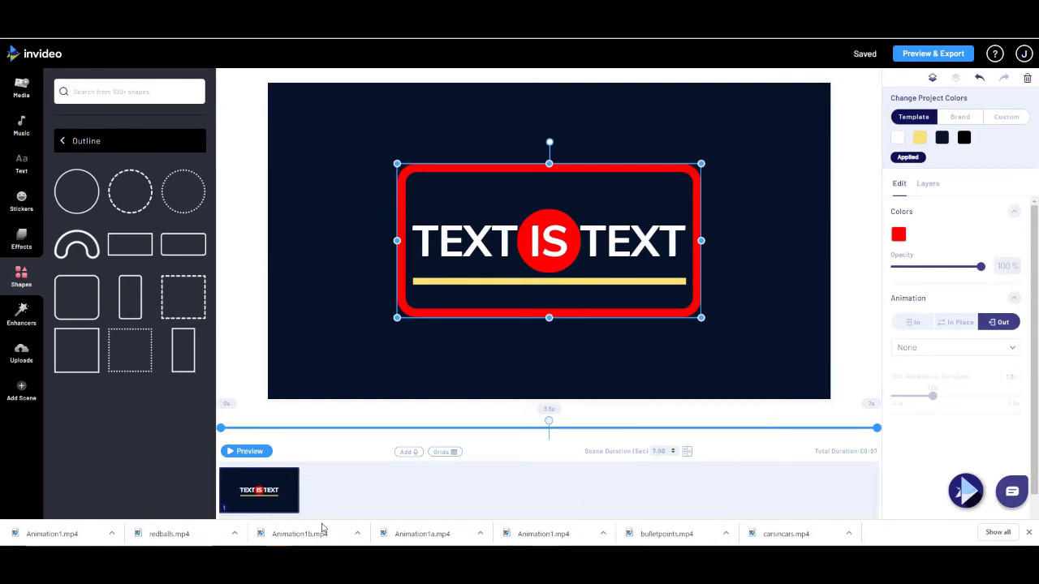
{"action": "left_click", "coordinate": [243, 451]}
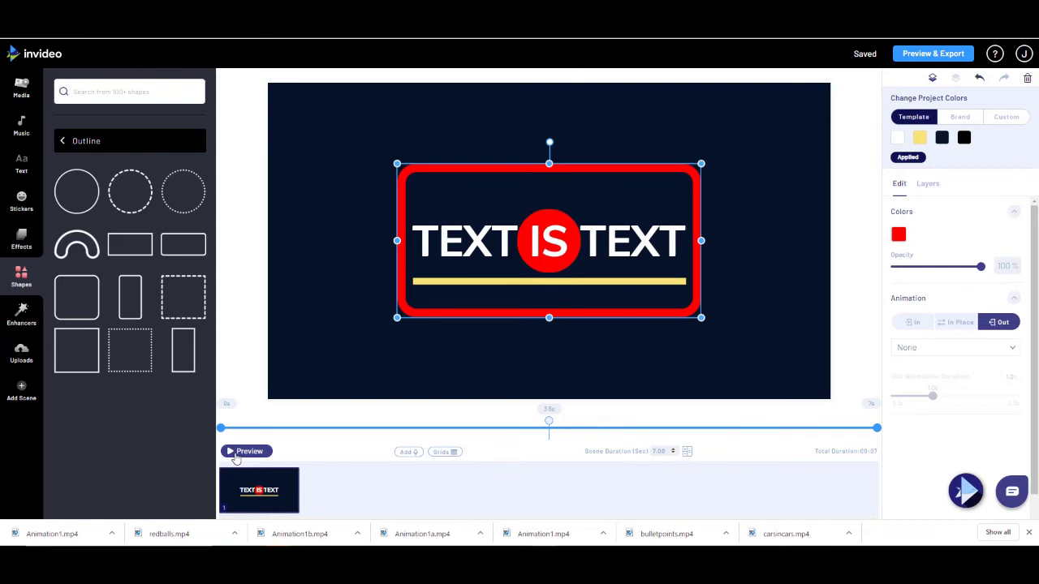
Set the red rounded rectangle's entrance animation to Fade In.
{"action": "left_click", "coordinate": [920, 324]}
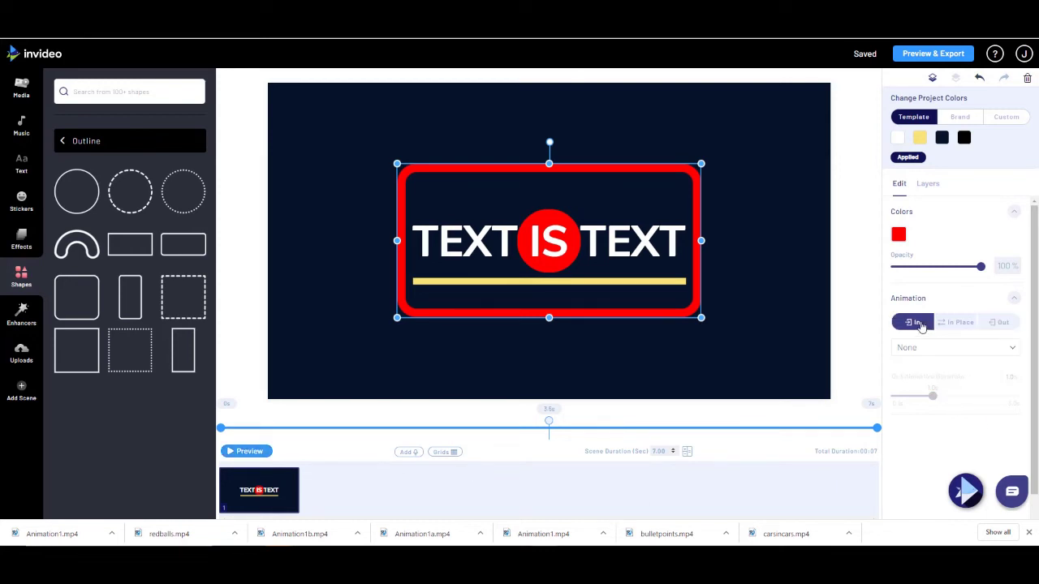
{"action": "left_click", "coordinate": [990, 347]}
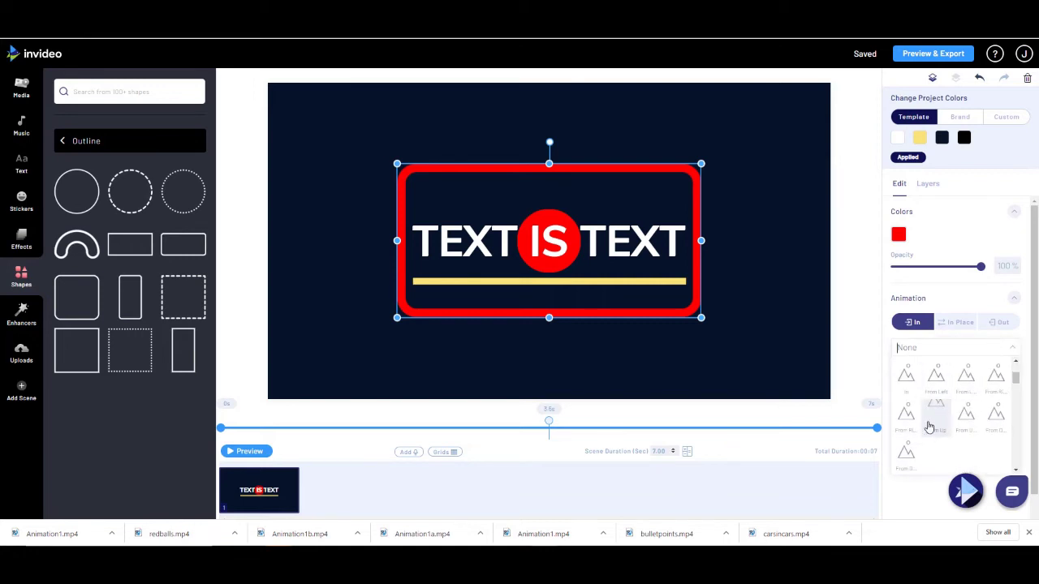
{"action": "scroll", "coordinate": [913, 383], "scroll_direction": "down", "scroll_amount": 1}
{"action": "left_click", "coordinate": [911, 380]}
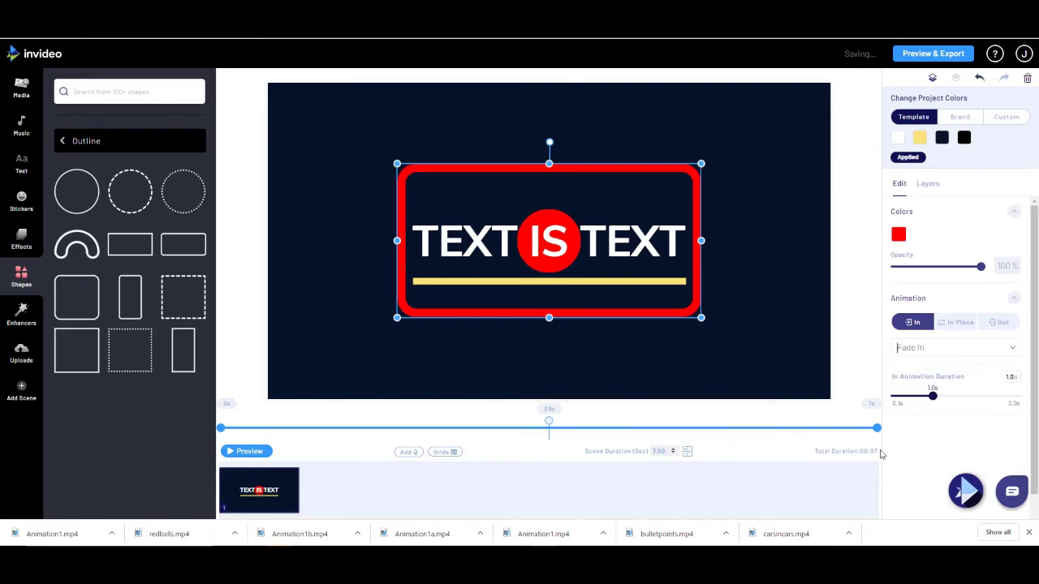
Set the red rounded rectangle's exit animation to Fade Out with a duration of 3 seconds.
{"action": "left_click", "coordinate": [1000, 323]}
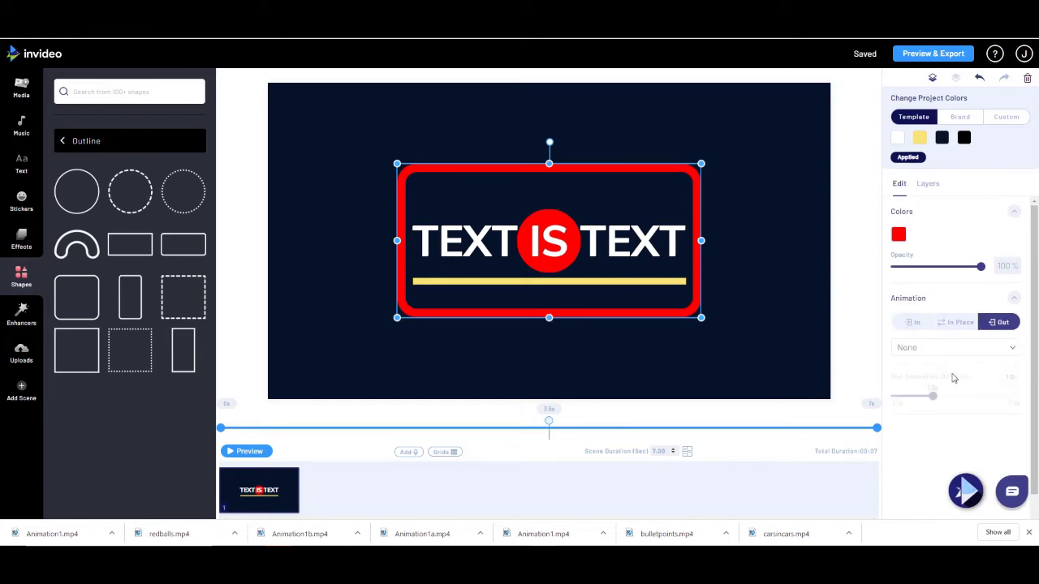
{"action": "left_click", "coordinate": [917, 353]}
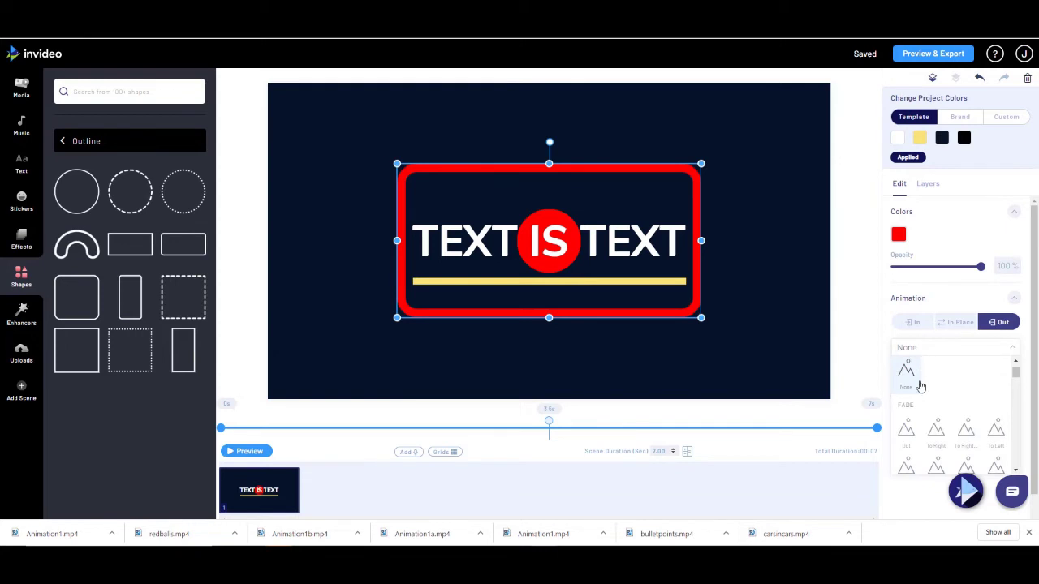
{"action": "left_click", "coordinate": [906, 431]}
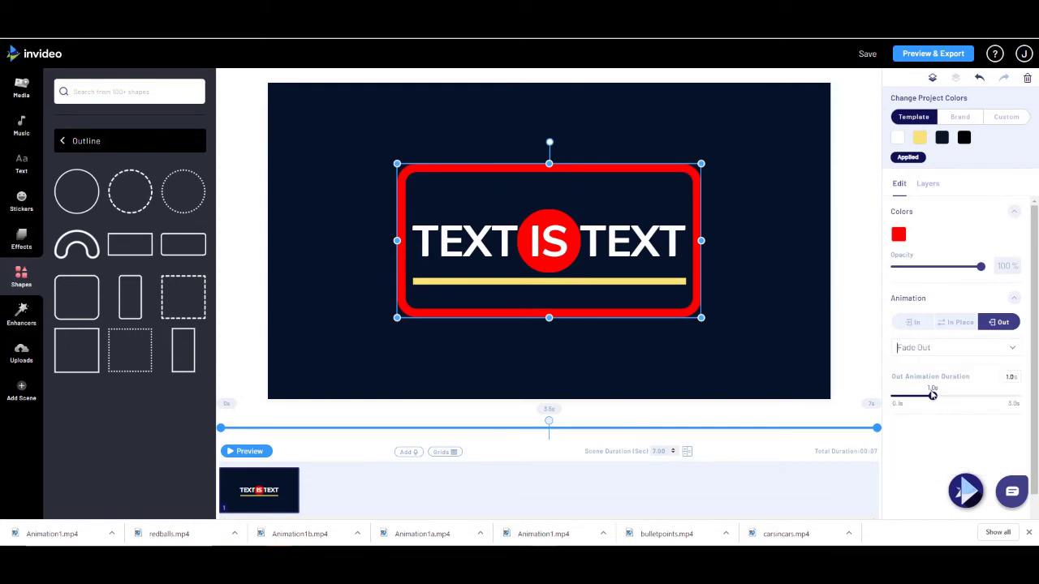
{"action": "left_click_drag", "start_coordinate": [932, 395], "coordinate": [1016, 396]}
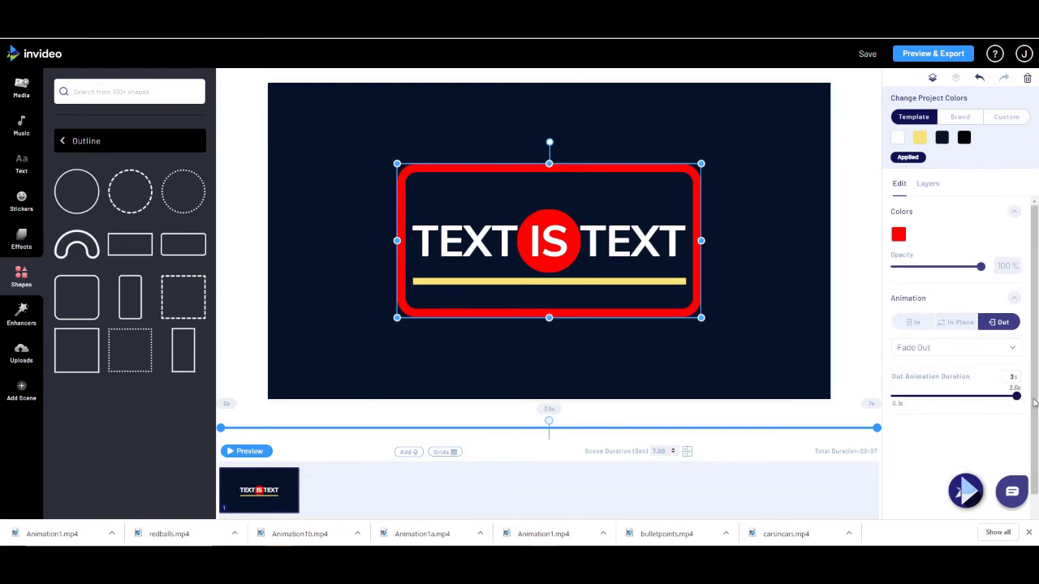
Lengthen the red rounded rectangle's Fade In entrance animation to 3.0 seconds and preview the scene.
{"action": "left_click", "coordinate": [913, 322]}
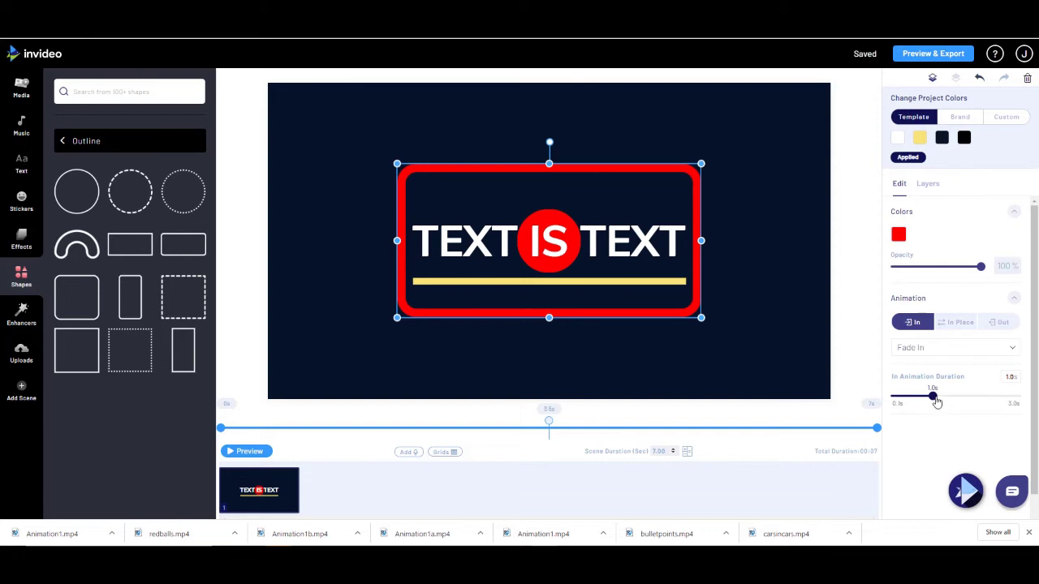
{"action": "left_click_drag", "start_coordinate": [933, 397], "coordinate": [1016, 396]}
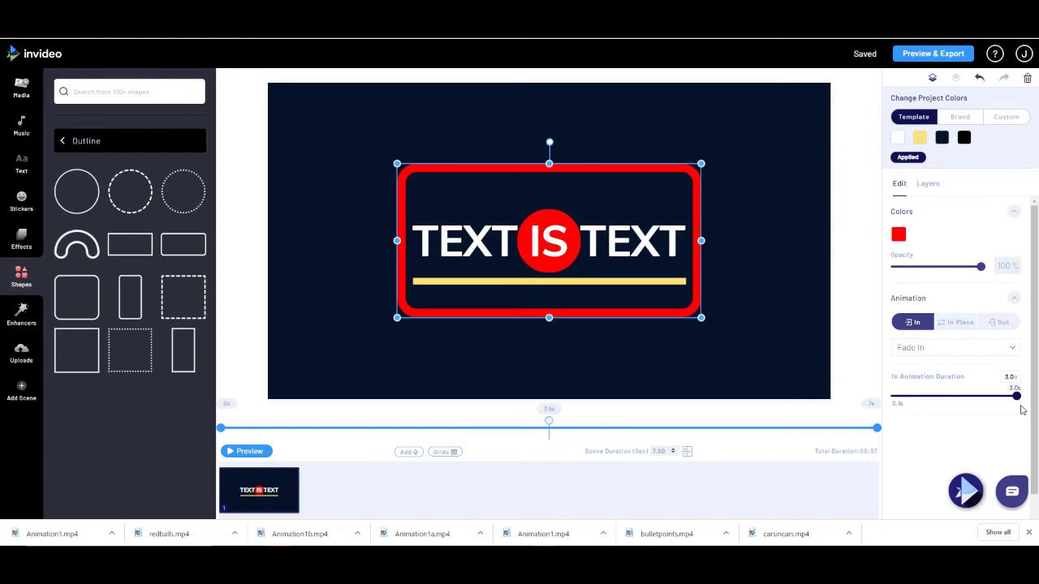
{"action": "left_click", "coordinate": [249, 452]}
Open the full preview of the finished project and export the video.
{"action": "left_click", "coordinate": [915, 59]}
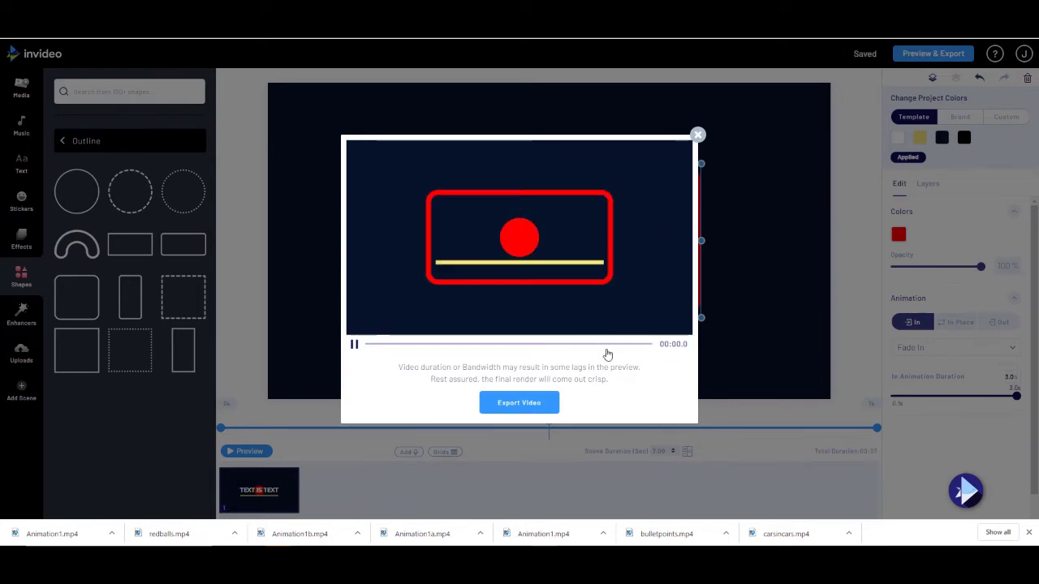
{"action": "left_click", "coordinate": [537, 402]}
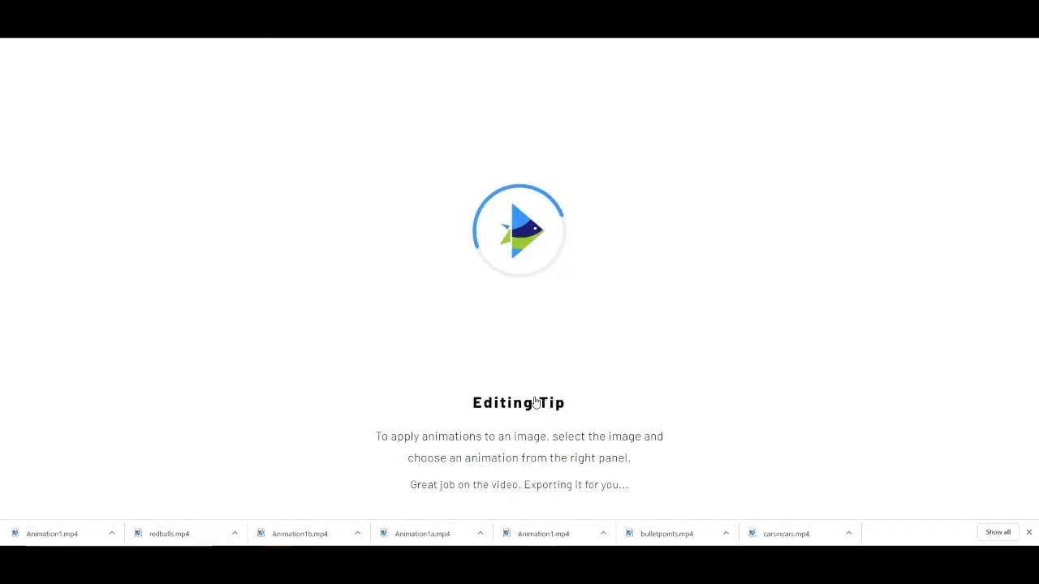